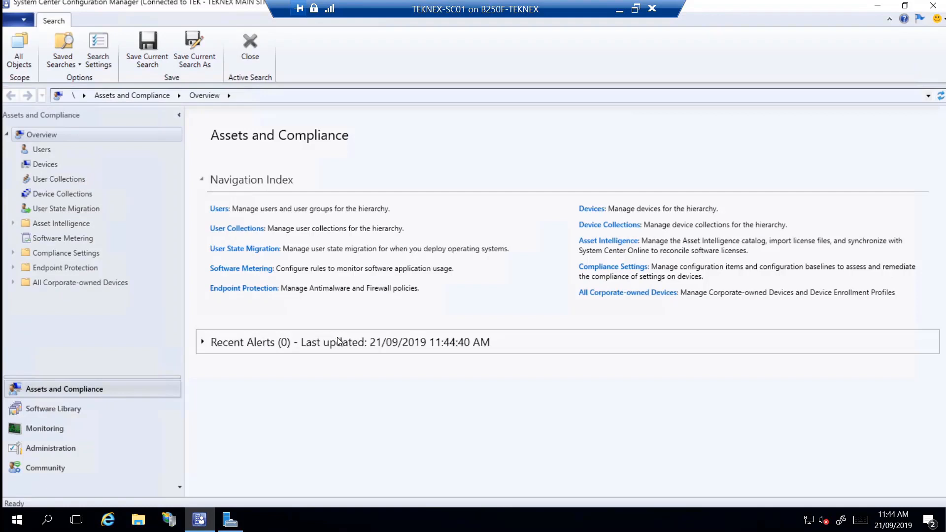
Step: Open the Software Update Point component properties of the TEK - TEKNEX MAIN SITE primary site from the site configuration
{"action": "left_click", "coordinate": [54, 449]}
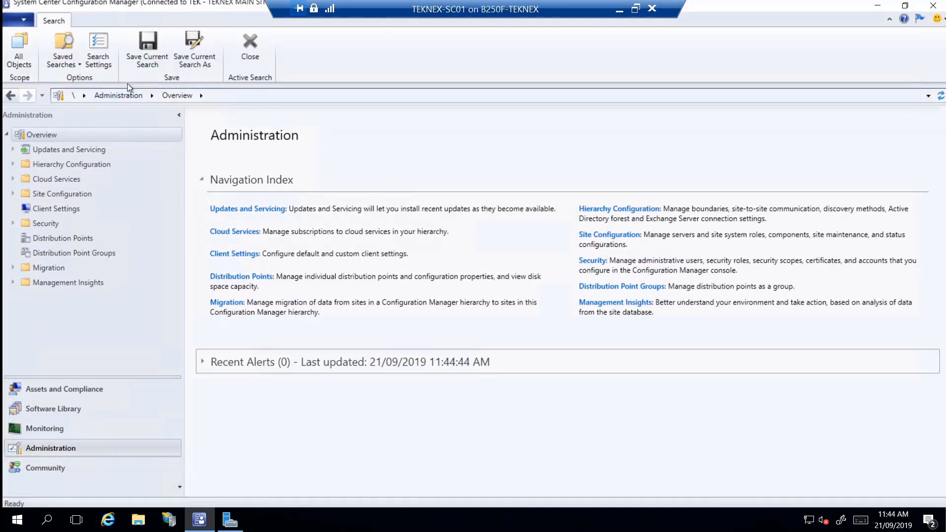
{"action": "left_click", "coordinate": [11, 194]}
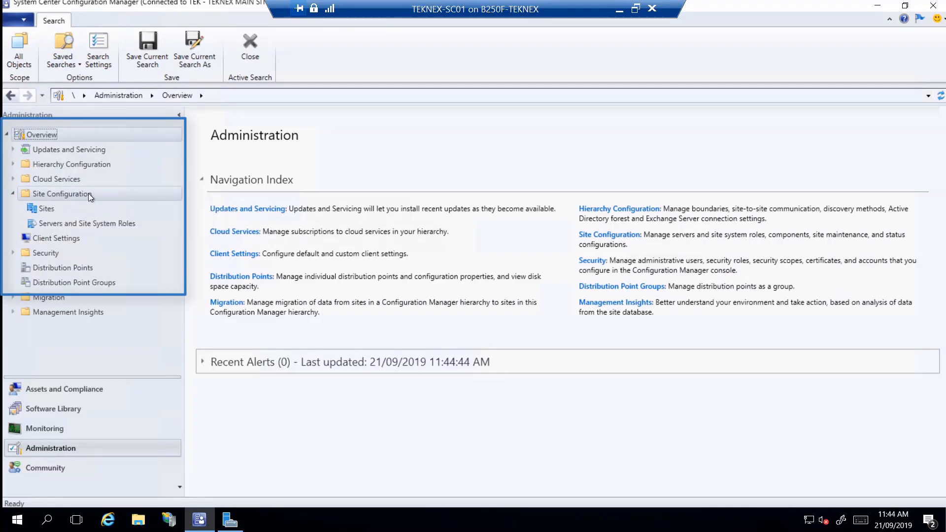
{"action": "left_click", "coordinate": [48, 210]}
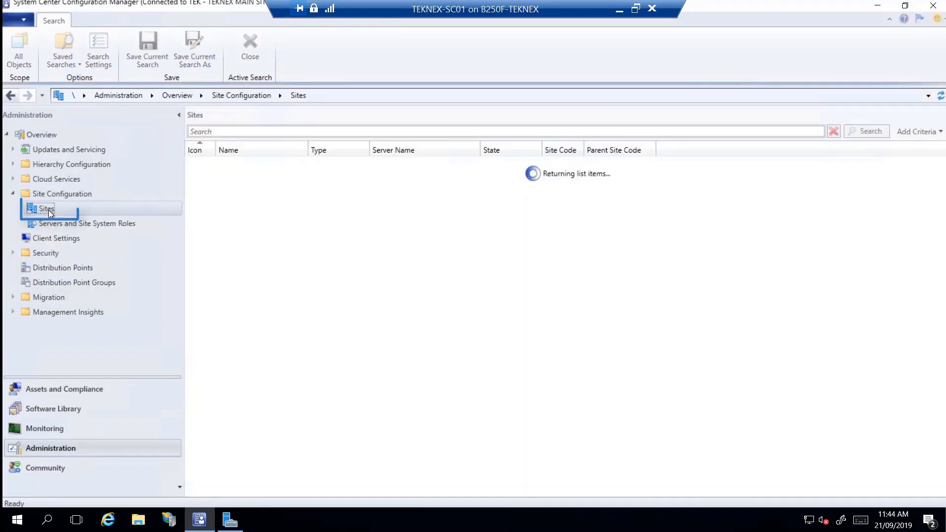
{"action": "left_click", "coordinate": [261, 167]}
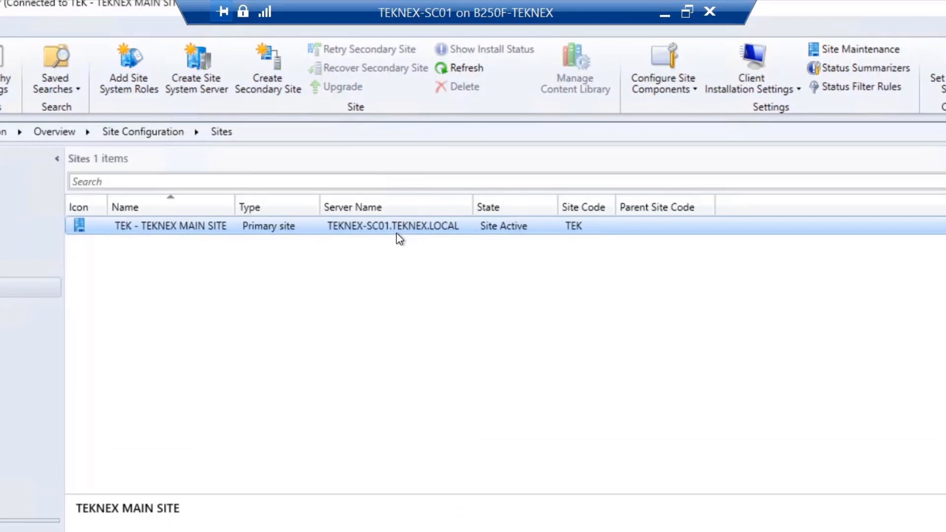
{"action": "left_click", "coordinate": [692, 94]}
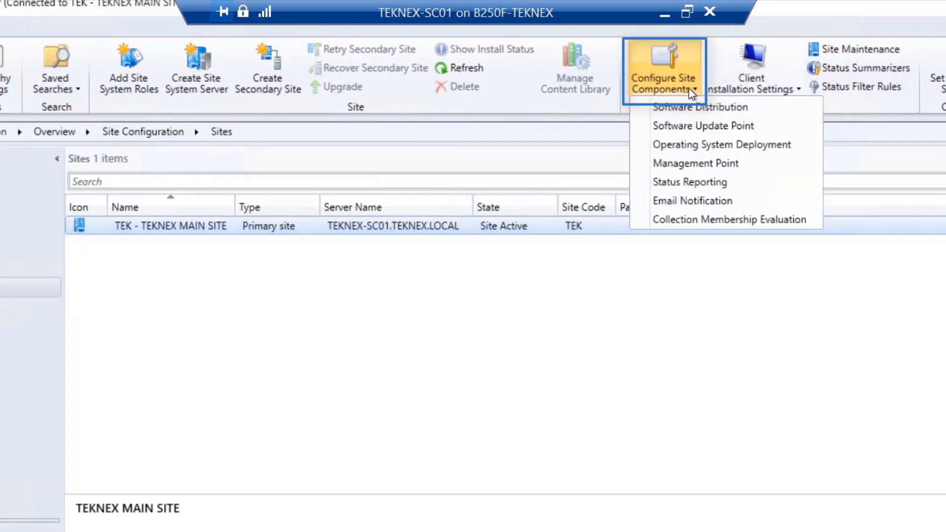
{"action": "left_click", "coordinate": [708, 129]}
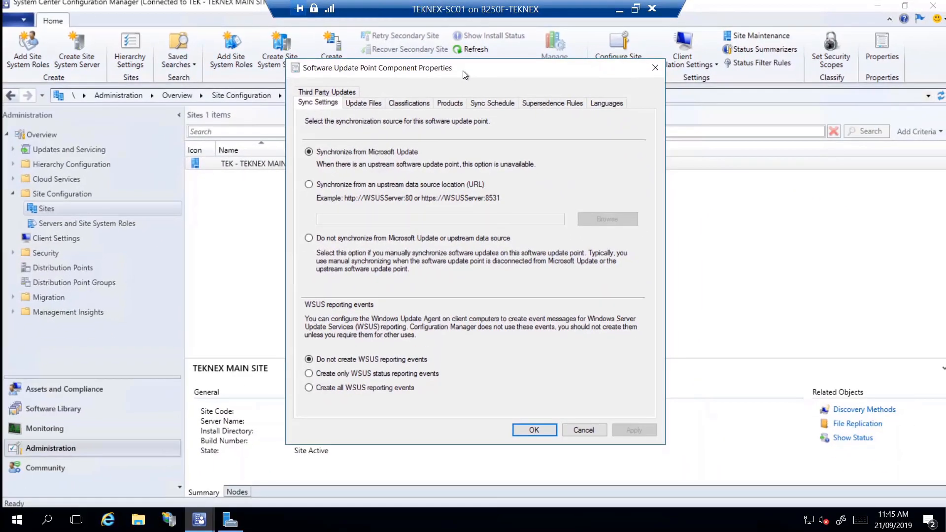
{"action": "left_click_drag", "start_coordinate": [463, 70], "coordinate": [517, 79]}
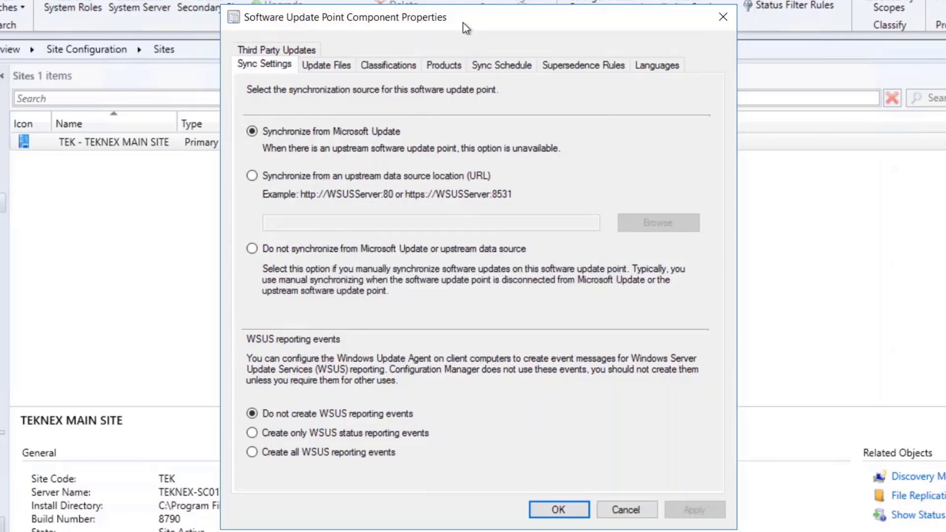
Step: Examine which products and update classifications are selected for synchronization in the software update point properties
{"action": "left_click", "coordinate": [445, 64]}
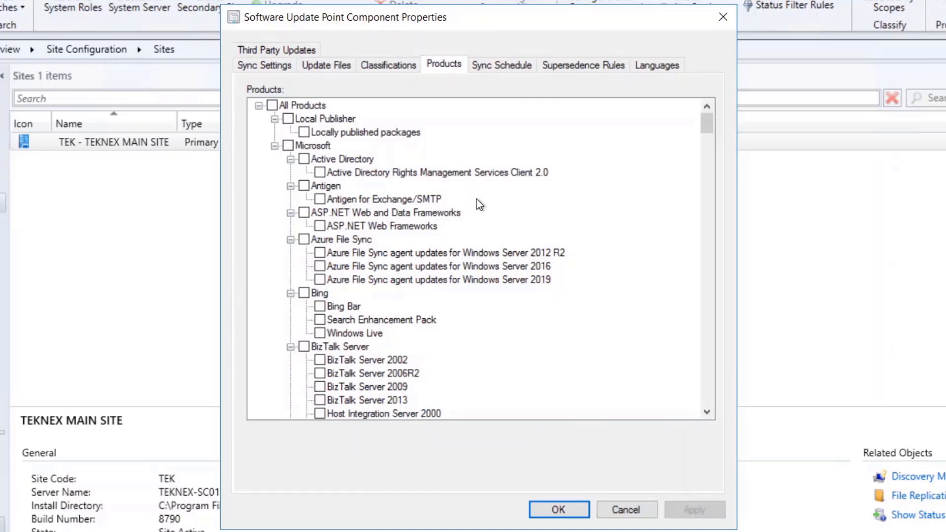
{"action": "scroll", "coordinate": [422, 173], "scroll_direction": "down", "scroll_amount": 15}
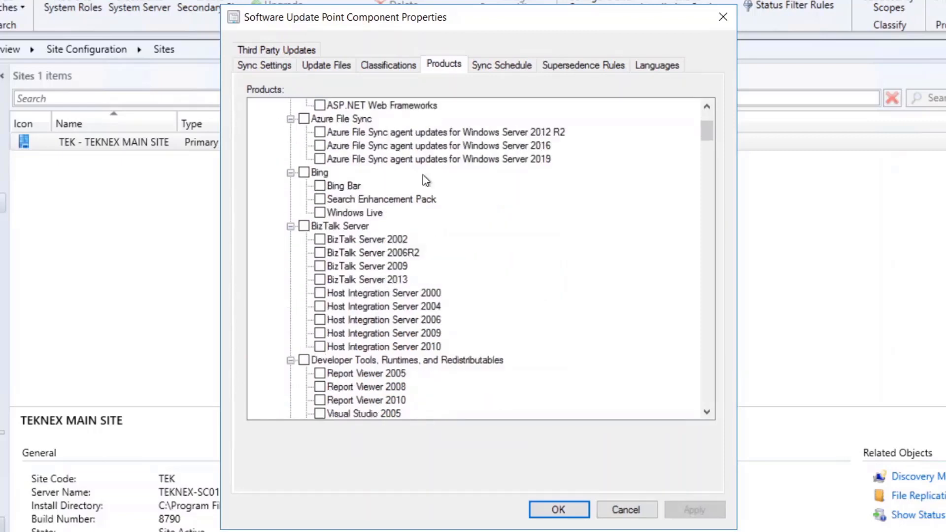
{"action": "scroll", "coordinate": [434, 202], "scroll_direction": "down", "scroll_amount": 18}
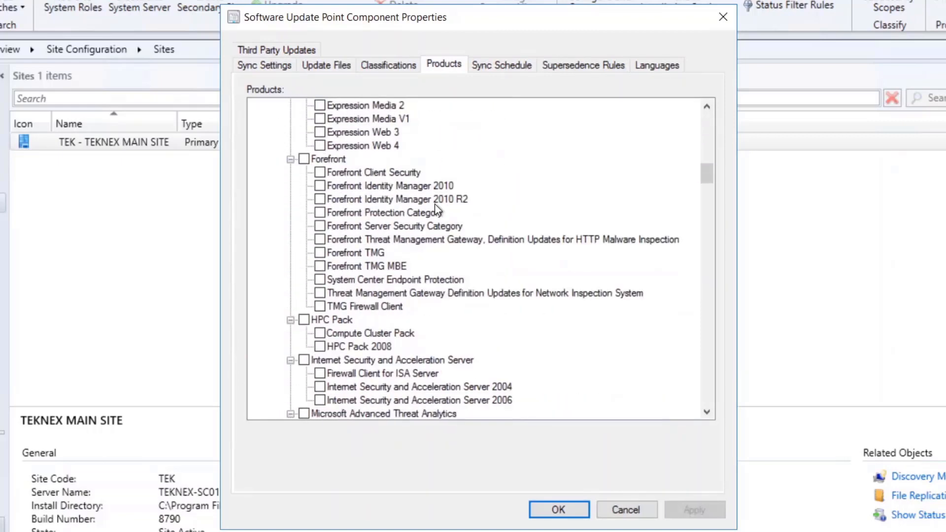
{"action": "scroll", "coordinate": [460, 224], "scroll_direction": "down", "scroll_amount": 8}
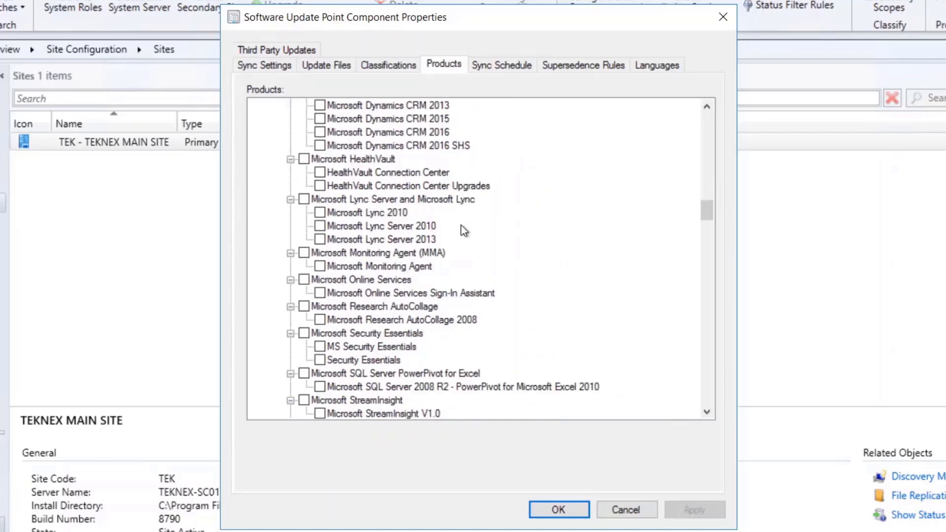
{"action": "scroll", "coordinate": [468, 237], "scroll_direction": "down", "scroll_amount": 3}
{"action": "scroll", "coordinate": [468, 238], "scroll_direction": "down", "scroll_amount": 14}
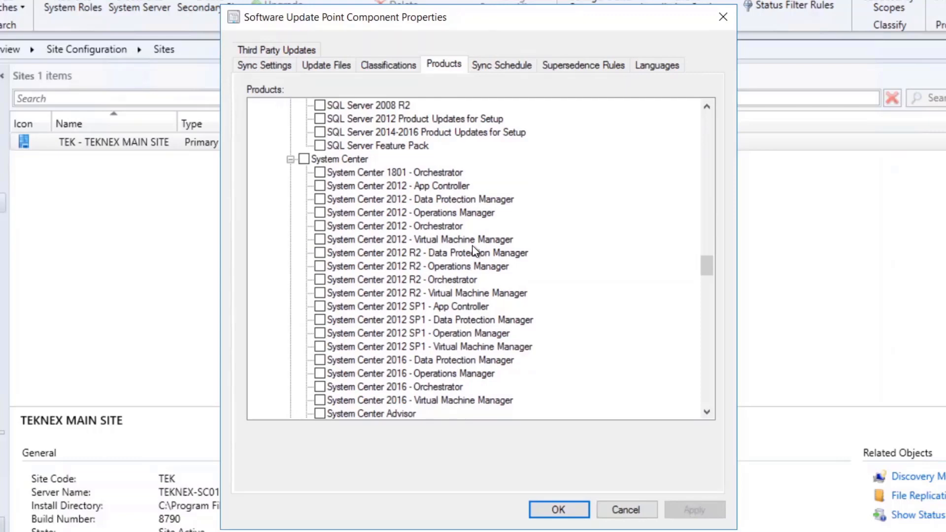
{"action": "scroll", "coordinate": [473, 252], "scroll_direction": "down", "scroll_amount": 9}
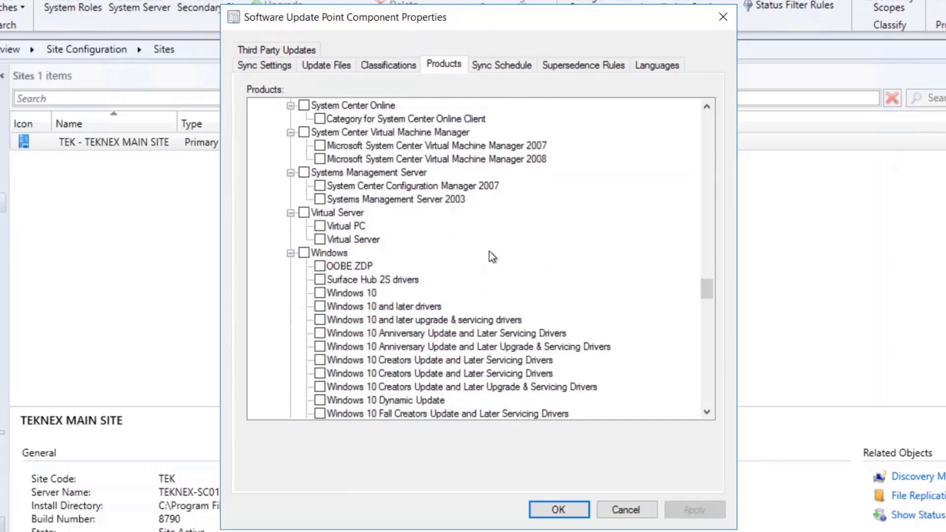
{"action": "scroll", "coordinate": [489, 255], "scroll_direction": "down", "scroll_amount": 7}
{"action": "scroll", "coordinate": [492, 250], "scroll_direction": "down", "scroll_amount": 3}
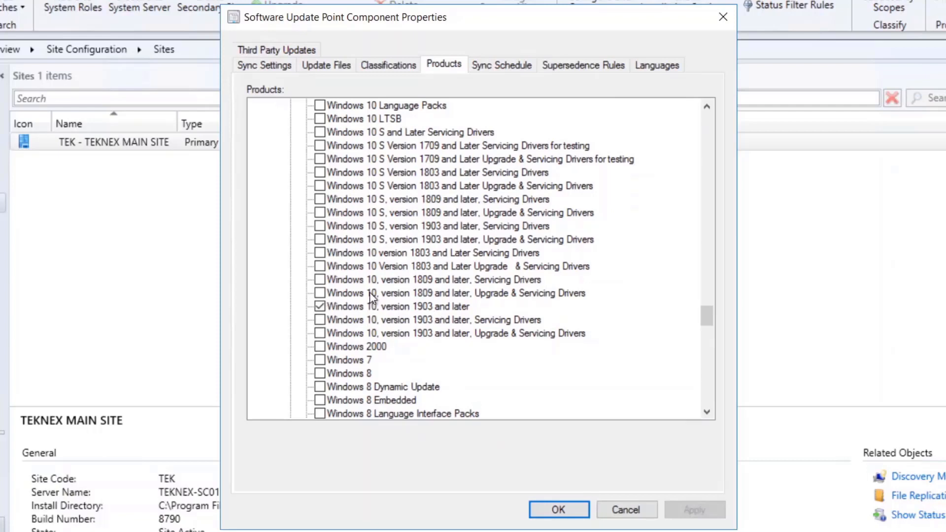
{"action": "scroll", "coordinate": [399, 295], "scroll_direction": "down", "scroll_amount": 1}
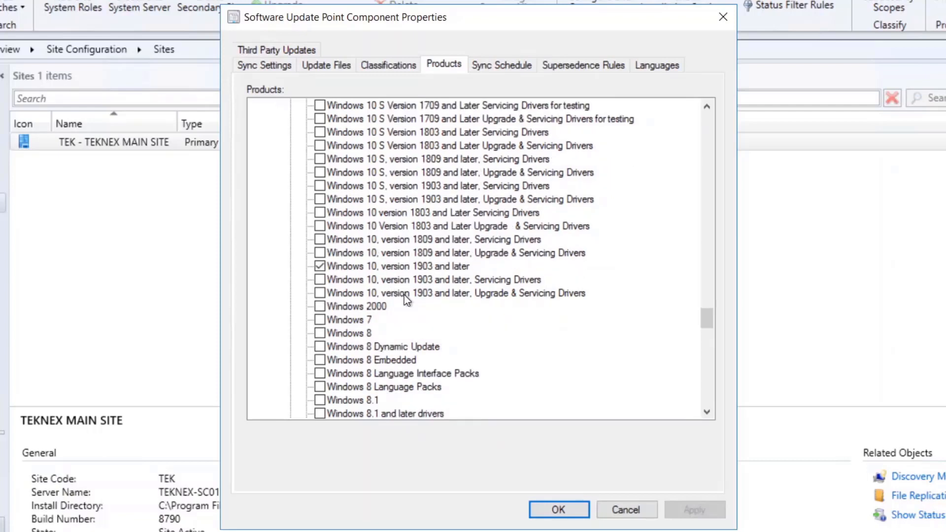
{"action": "scroll", "coordinate": [408, 297], "scroll_direction": "down", "scroll_amount": 1}
{"action": "scroll", "coordinate": [414, 301], "scroll_direction": "down", "scroll_amount": 3}
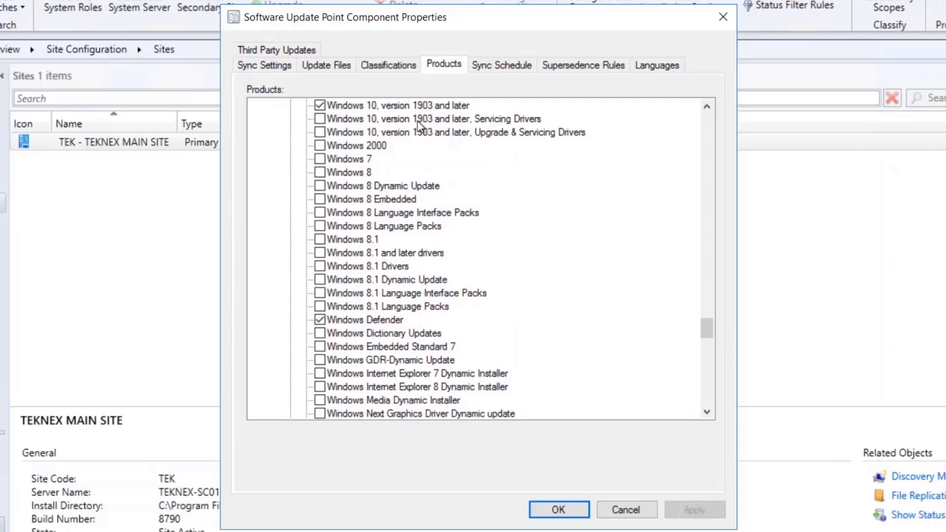
{"action": "left_click", "coordinate": [395, 67]}
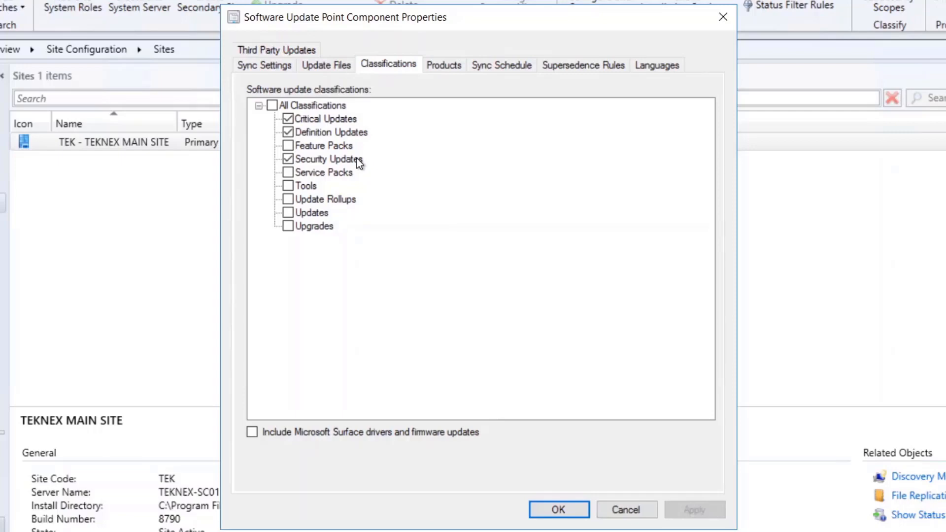
Step: Enable WSUS cleanup after synchronization in the supersedence rules, apply the change and close the component properties
{"action": "left_click", "coordinate": [609, 66]}
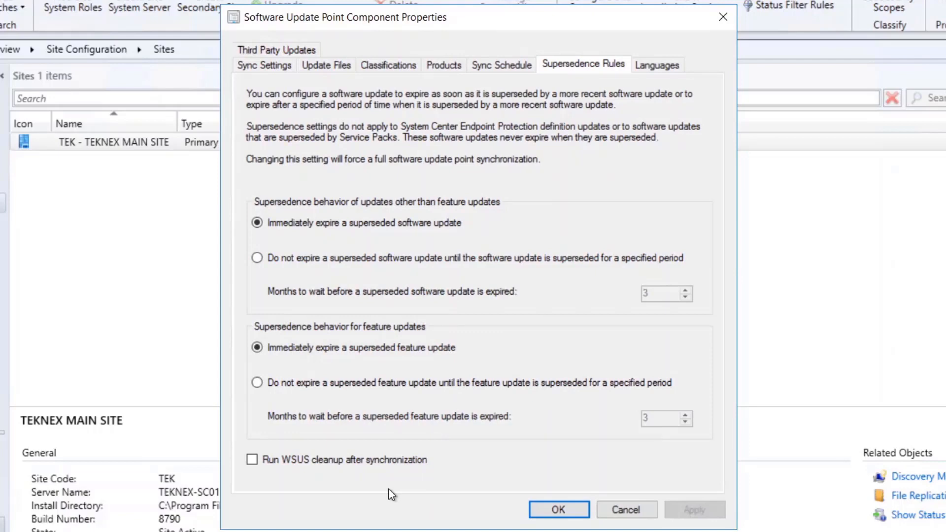
{"action": "left_click", "coordinate": [379, 461]}
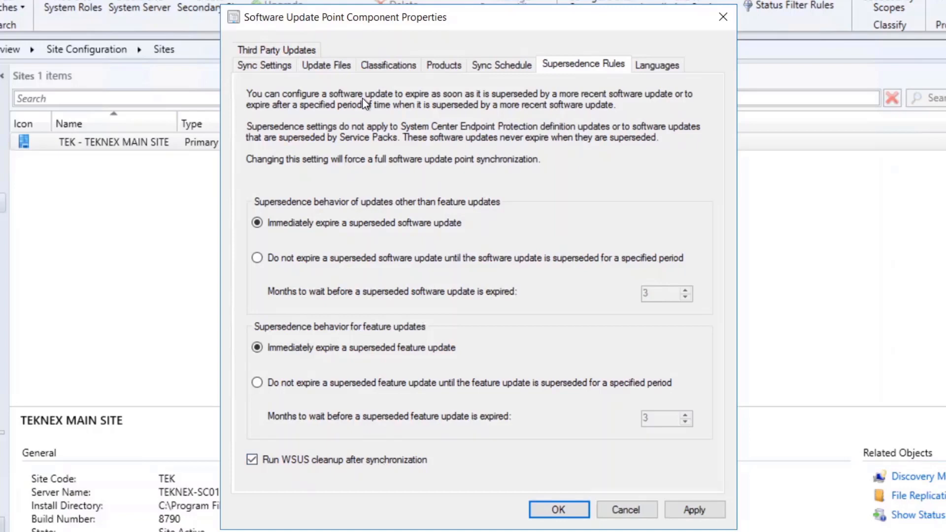
{"action": "left_click", "coordinate": [695, 510]}
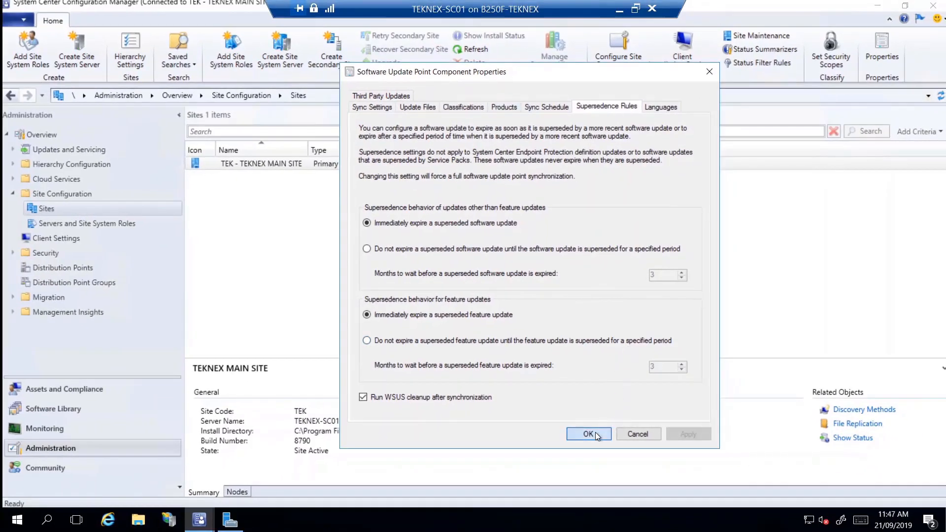
{"action": "left_click", "coordinate": [595, 432]}
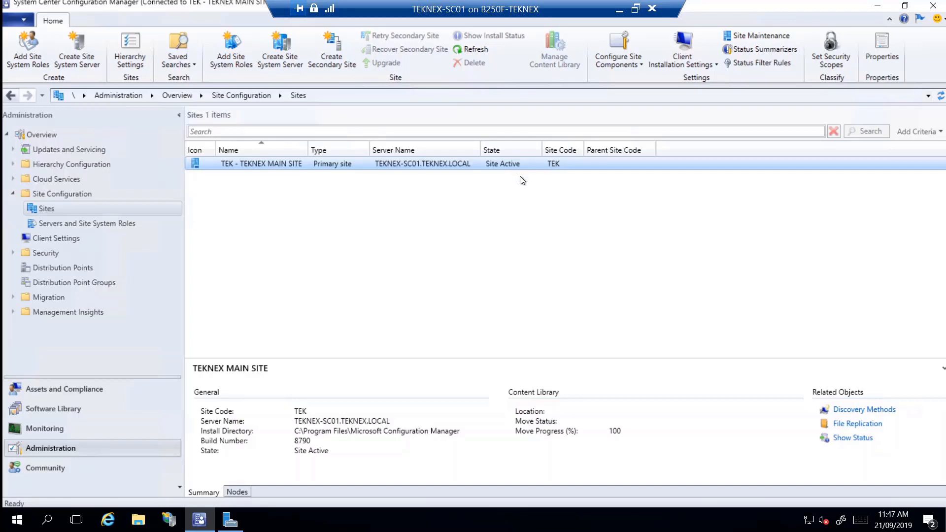
Step: Check the software update point's synchronization status and last synchronization attempt in the Monitoring workspace
{"action": "left_click", "coordinate": [64, 428]}
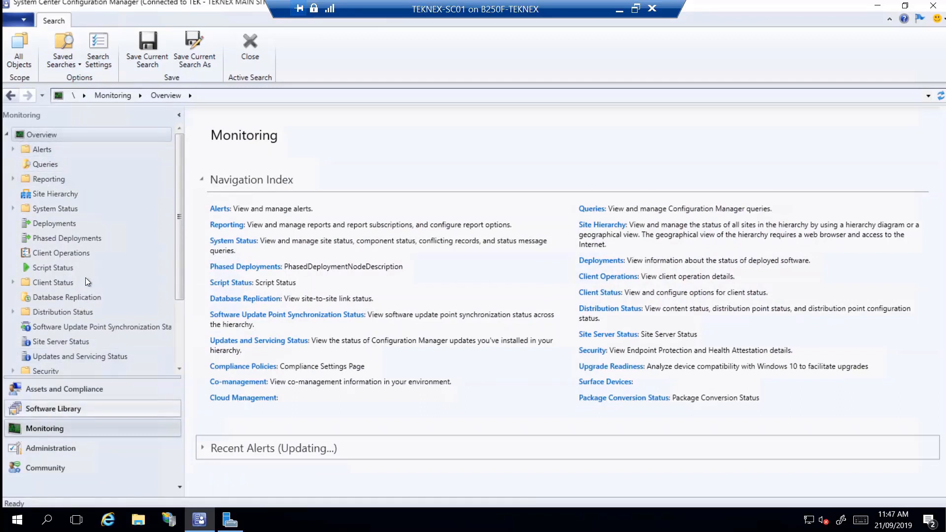
{"action": "scroll", "coordinate": [87, 206], "scroll_direction": "down", "scroll_amount": 1}
{"action": "scroll", "coordinate": [87, 206], "scroll_direction": "down", "scroll_amount": 1}
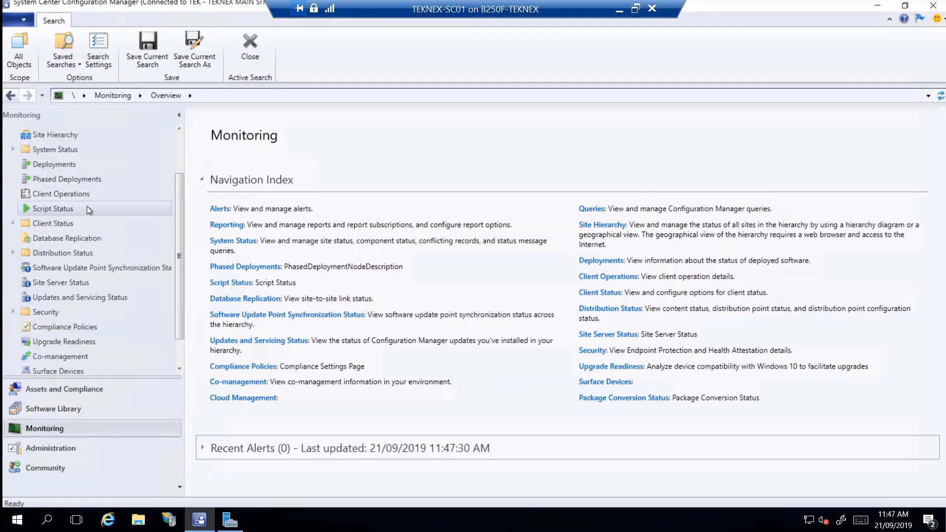
{"action": "left_click", "coordinate": [109, 269]}
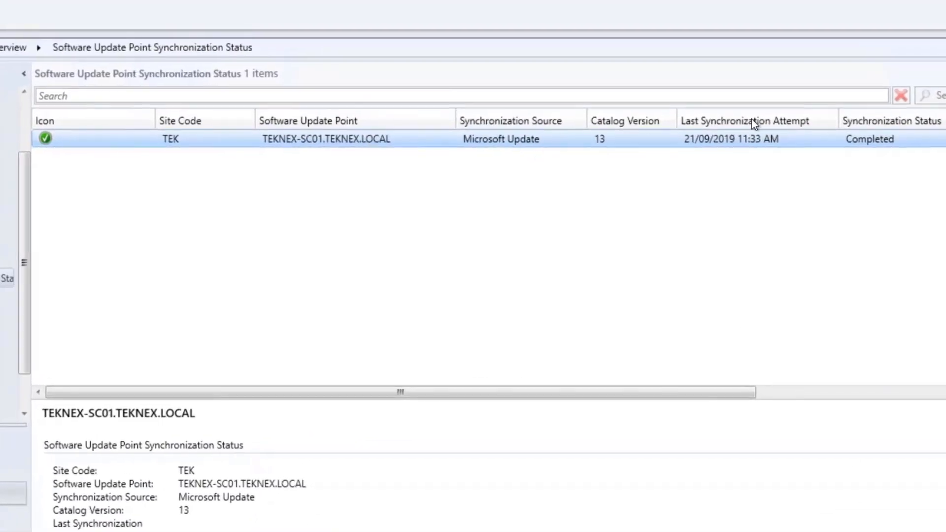
{"action": "left_click", "coordinate": [768, 140]}
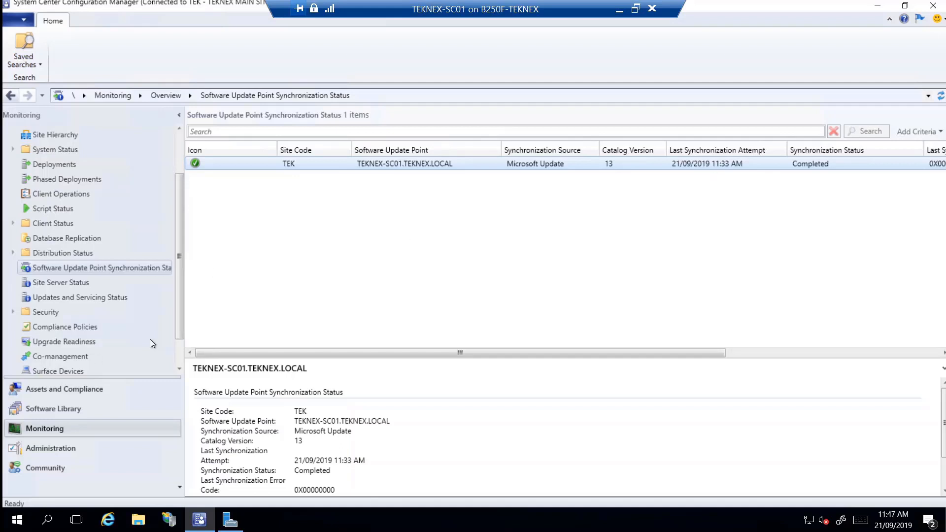
Step: Open the All Software Updates list in the Software Library and look through the synchronized updates
{"action": "left_click", "coordinate": [82, 412]}
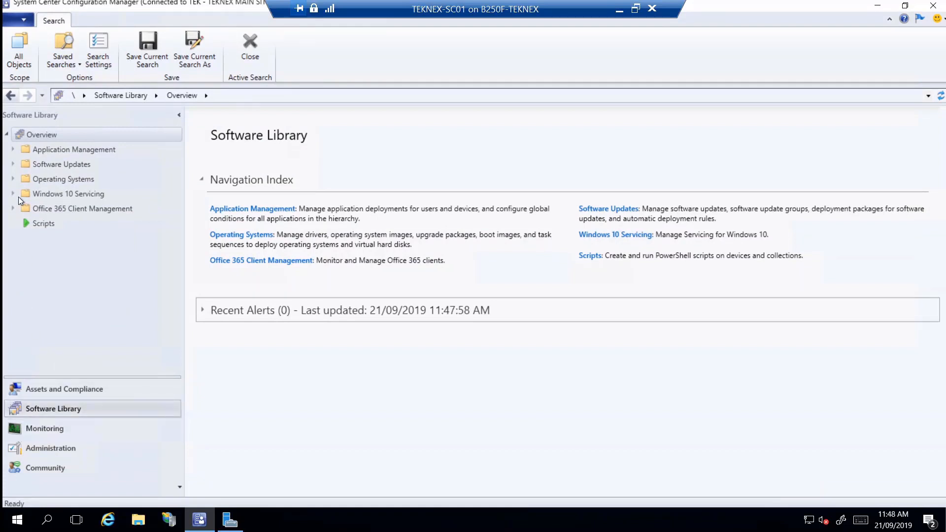
{"action": "left_click", "coordinate": [12, 164]}
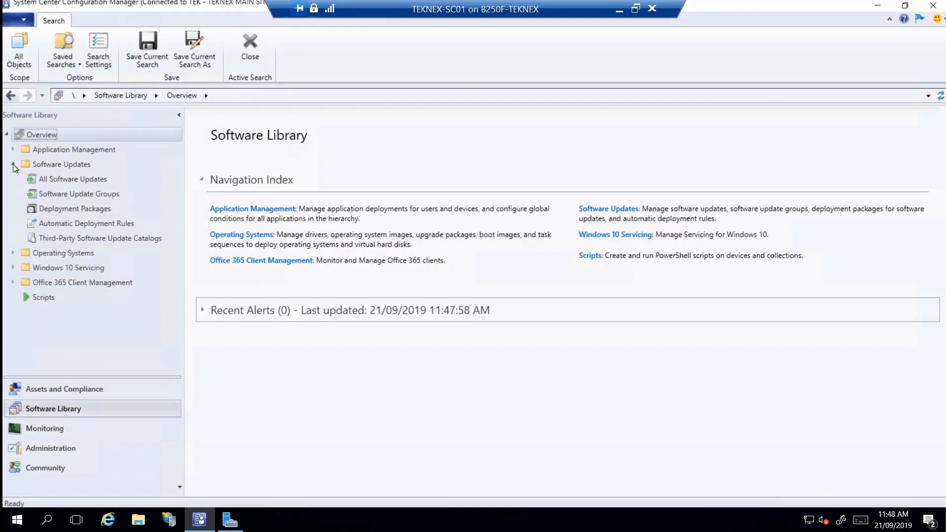
{"action": "left_click", "coordinate": [43, 180]}
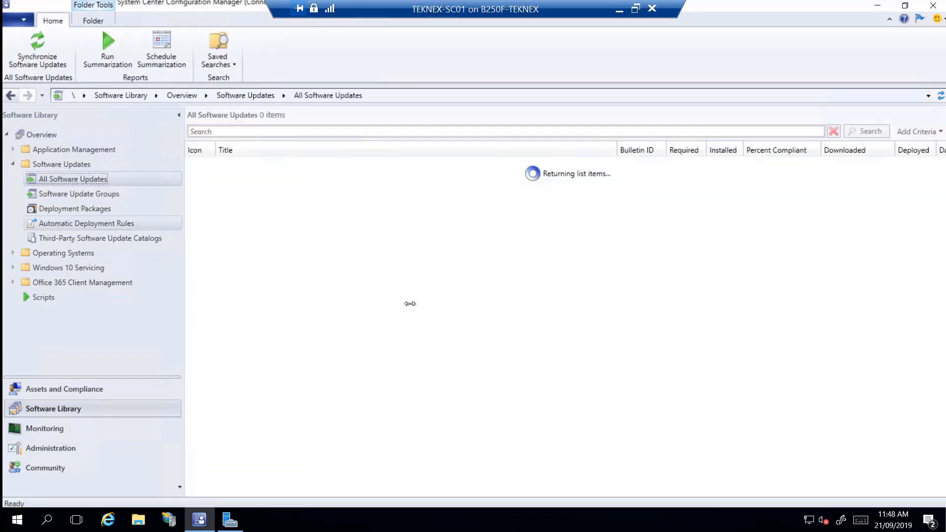
{"action": "scroll", "coordinate": [624, 291], "scroll_direction": "down", "scroll_amount": 3}
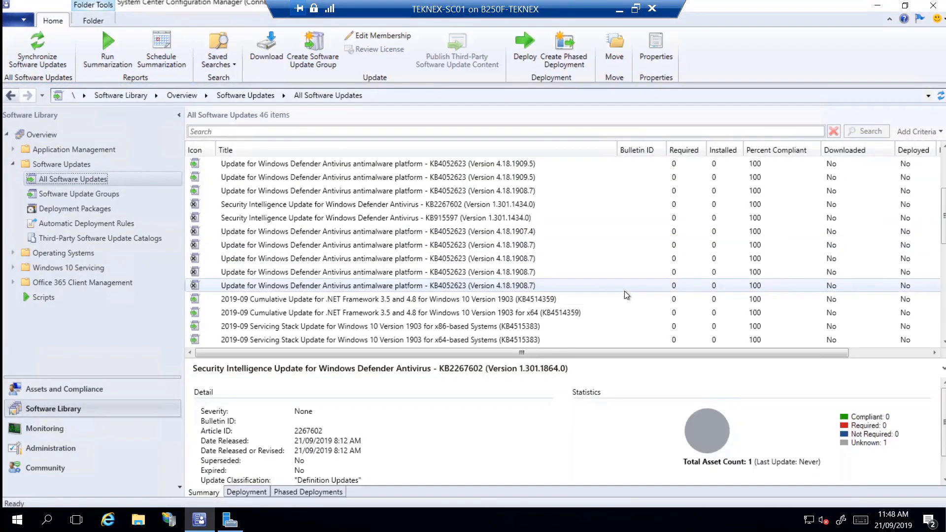
{"action": "scroll", "coordinate": [598, 242], "scroll_direction": "up", "scroll_amount": 3}
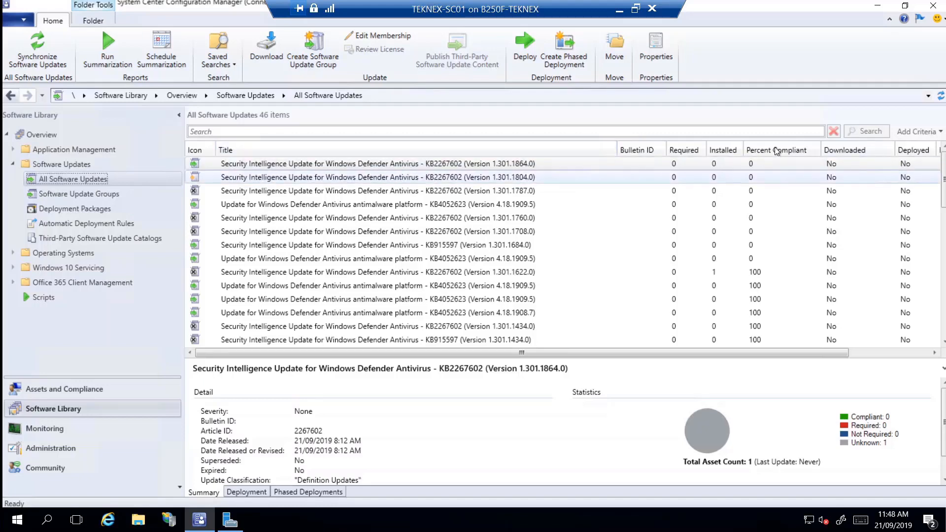
Step: Add Product and Superseded as search criteria for the All Software Updates list
{"action": "left_click", "coordinate": [925, 137]}
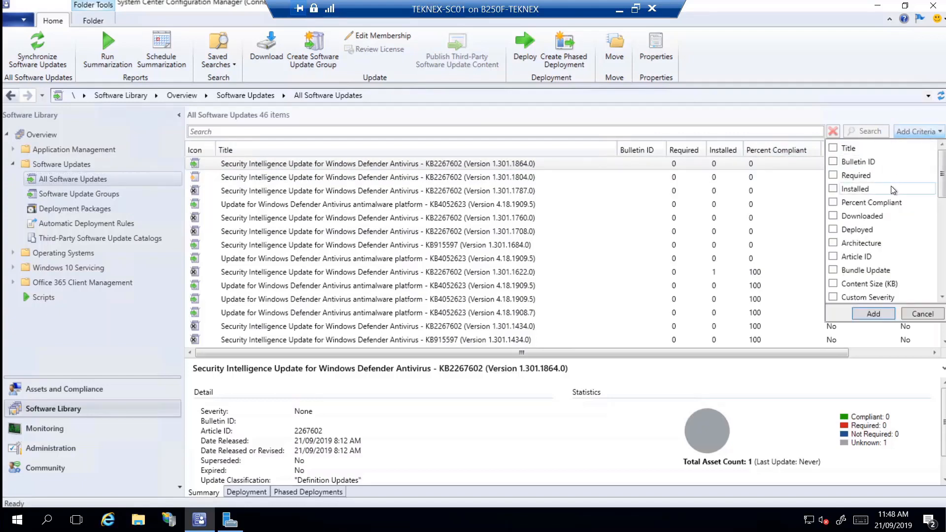
{"action": "scroll", "coordinate": [893, 197], "scroll_direction": "down", "scroll_amount": 1}
{"action": "scroll", "coordinate": [891, 198], "scroll_direction": "down", "scroll_amount": 4}
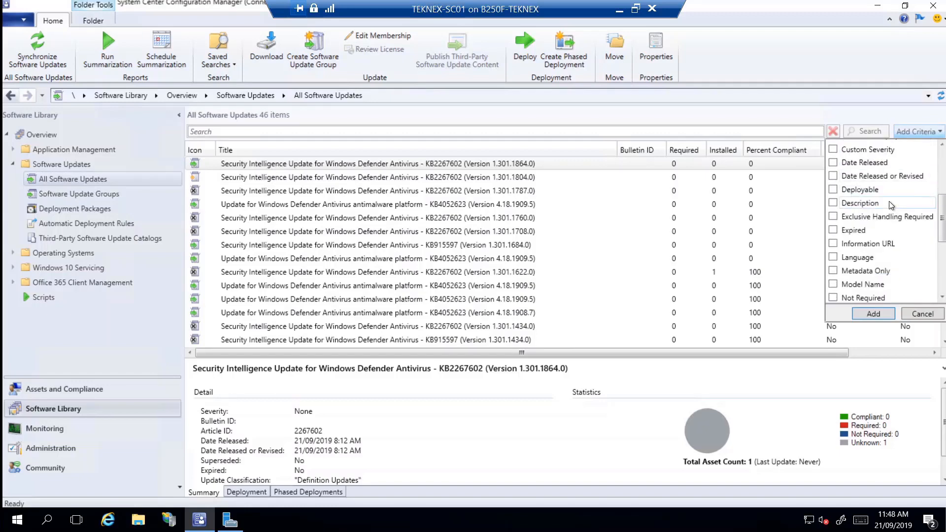
{"action": "scroll", "coordinate": [891, 207], "scroll_direction": "down", "scroll_amount": 4}
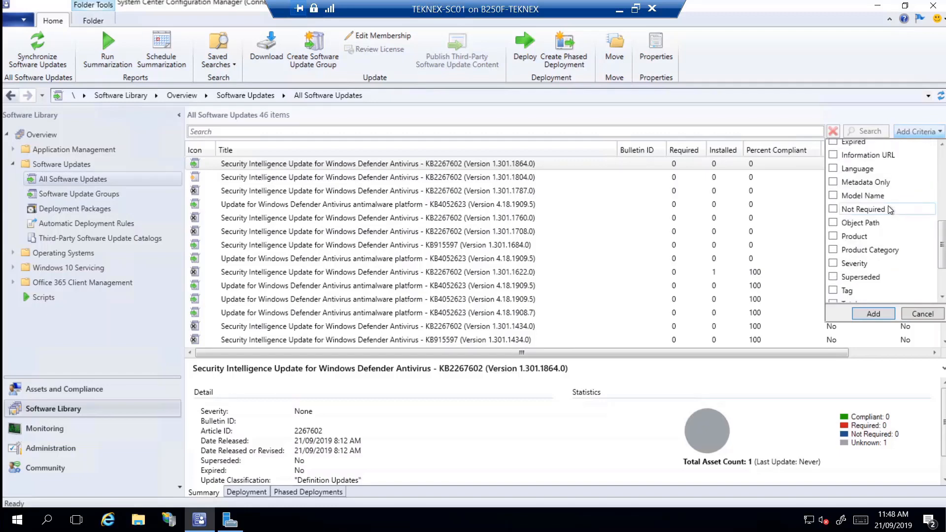
{"action": "scroll", "coordinate": [891, 211], "scroll_direction": "down", "scroll_amount": 1}
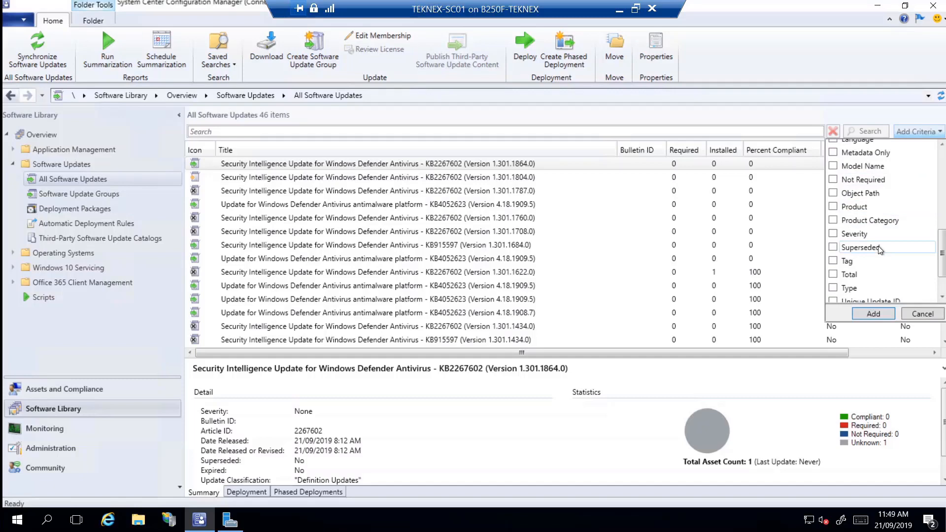
{"action": "left_click", "coordinate": [833, 247]}
{"action": "scroll", "coordinate": [883, 261], "scroll_direction": "down", "scroll_amount": 3}
{"action": "scroll", "coordinate": [832, 256], "scroll_direction": "up", "scroll_amount": 4}
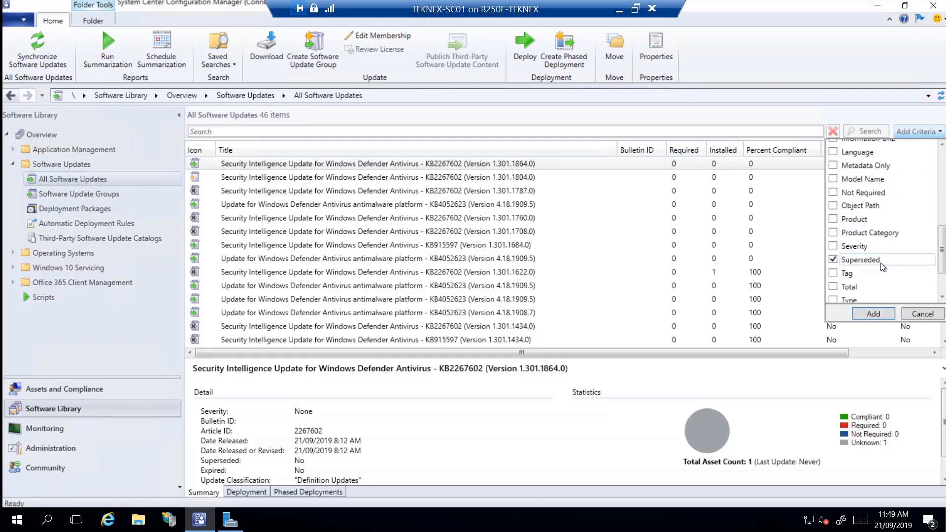
{"action": "left_click", "coordinate": [833, 219]}
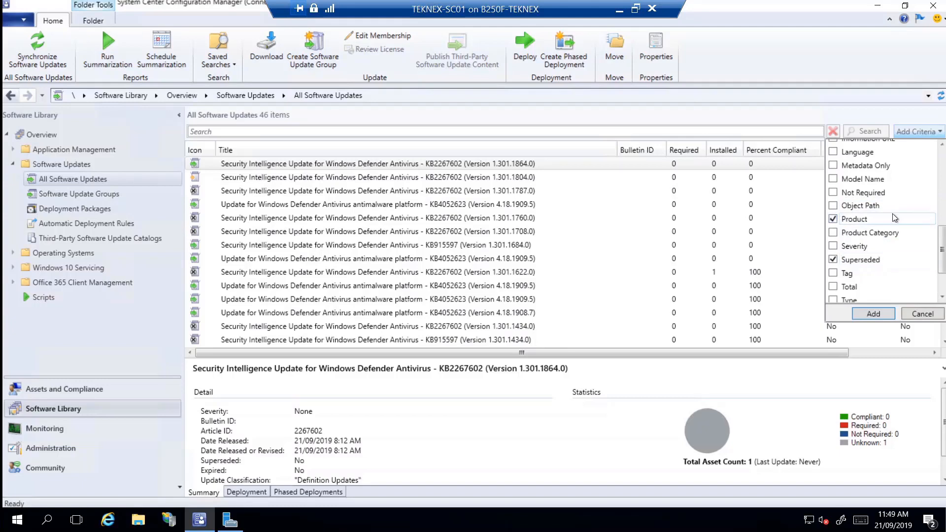
{"action": "left_click", "coordinate": [870, 317]}
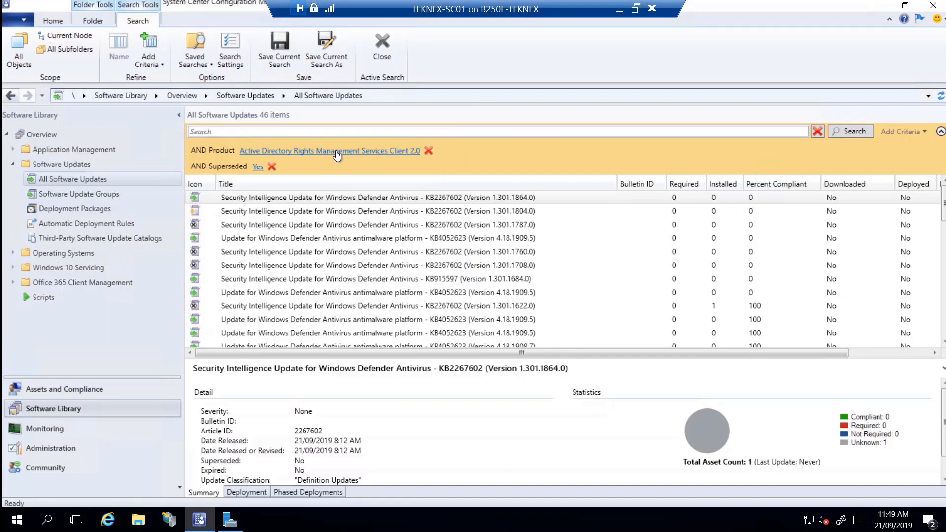
Step: Set the Product criterion to "Windows 10, version 1903 and later"
{"action": "left_click", "coordinate": [335, 152]}
{"action": "scroll", "coordinate": [385, 313], "scroll_direction": "down", "scroll_amount": 5}
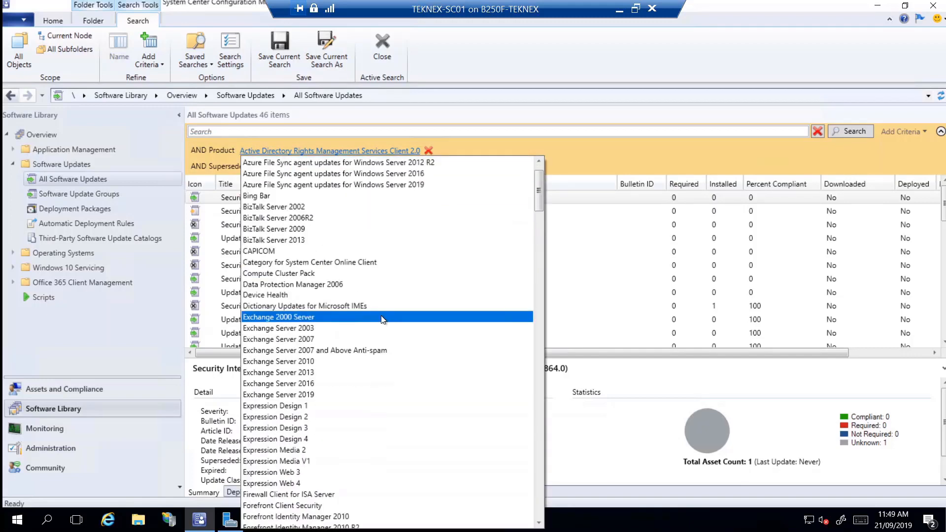
{"action": "scroll", "coordinate": [382, 321], "scroll_direction": "down", "scroll_amount": 15}
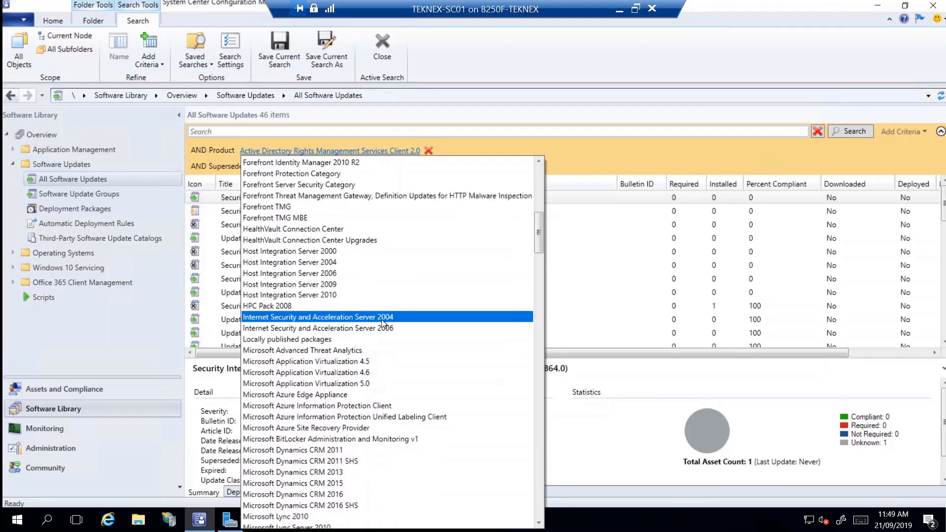
{"action": "scroll", "coordinate": [382, 321], "scroll_direction": "down", "scroll_amount": 15}
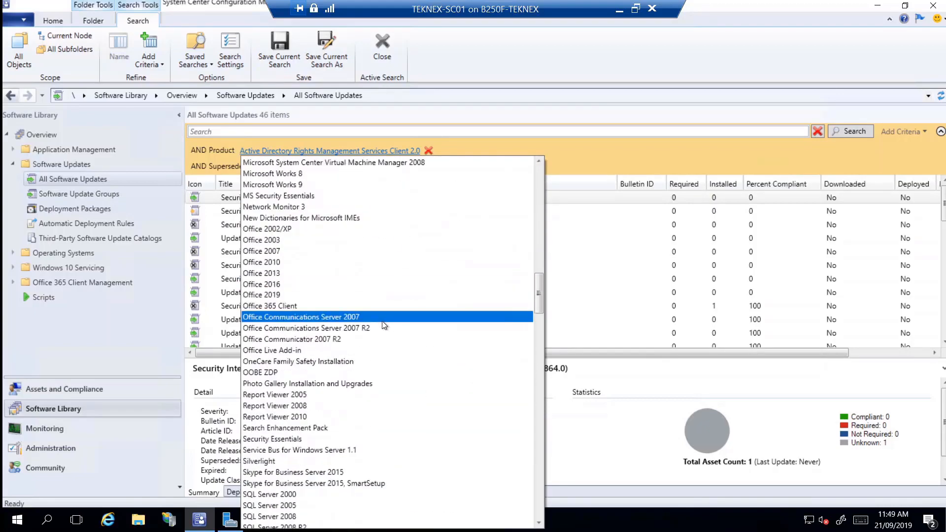
{"action": "scroll", "coordinate": [382, 321], "scroll_direction": "down", "scroll_amount": 13}
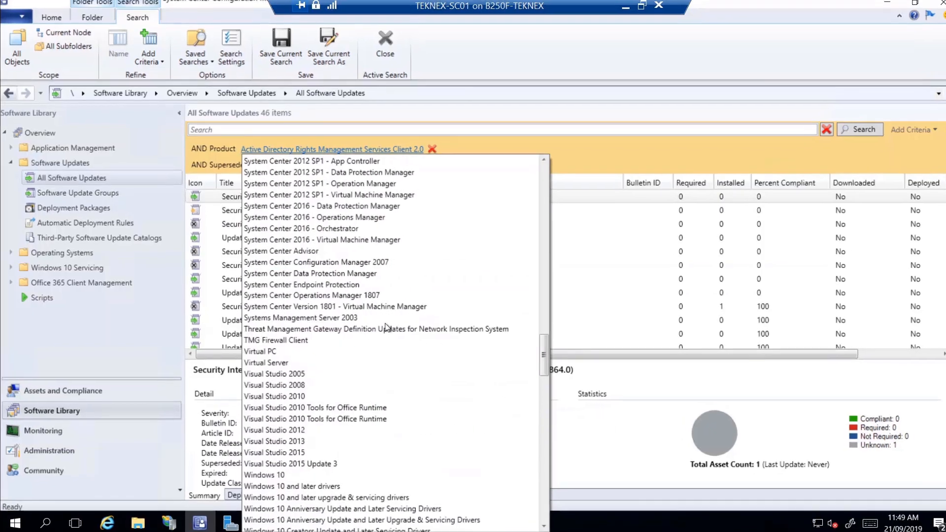
{"action": "scroll", "coordinate": [468, 352], "scroll_direction": "down", "scroll_amount": 9}
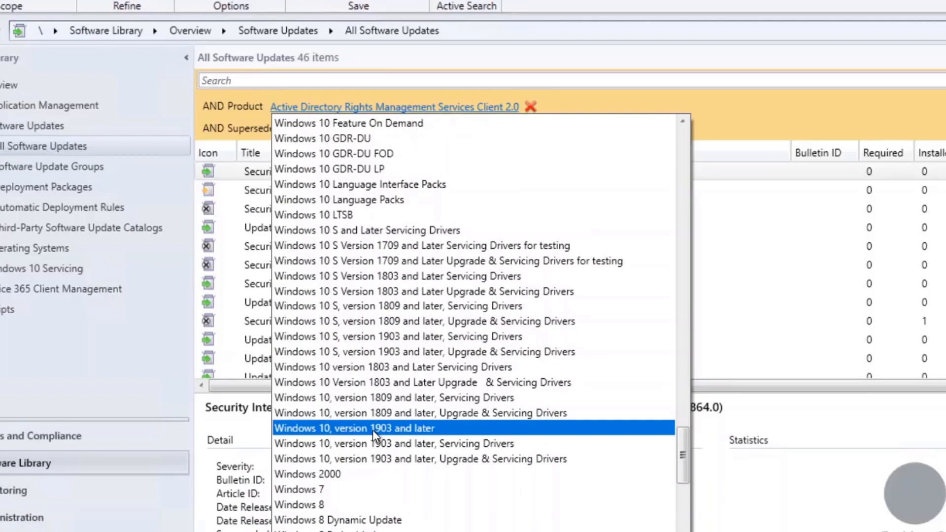
{"action": "left_click", "coordinate": [373, 429]}
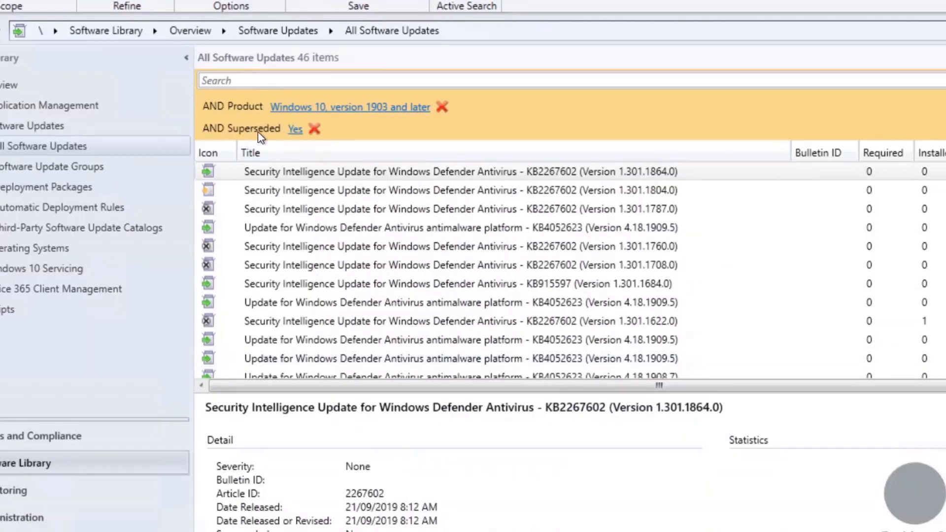
Step: Set the Superseded criterion to No and run the search
{"action": "left_click", "coordinate": [295, 130]}
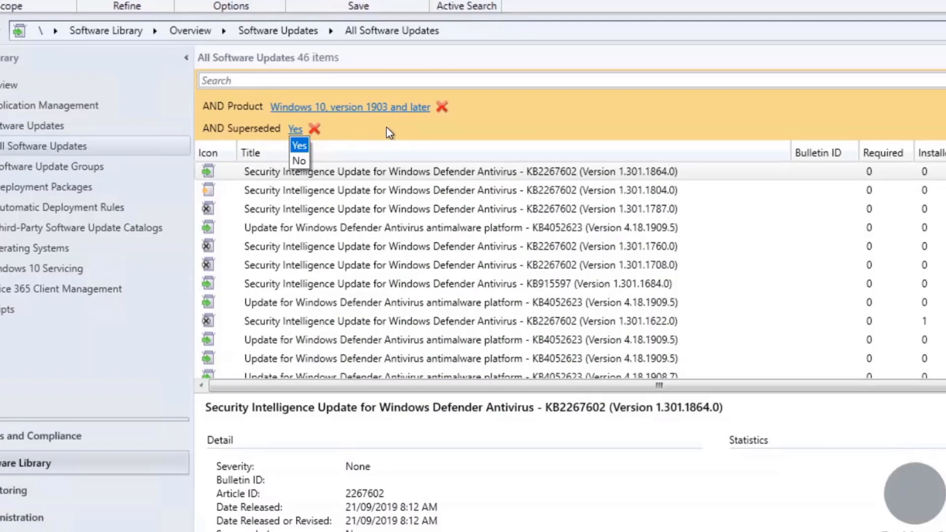
{"action": "left_click", "coordinate": [302, 158]}
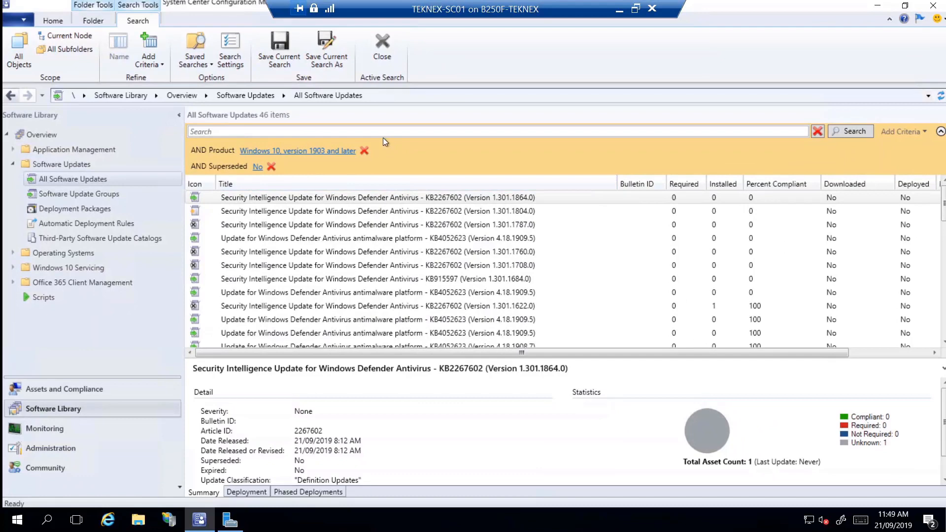
{"action": "left_click", "coordinate": [850, 133]}
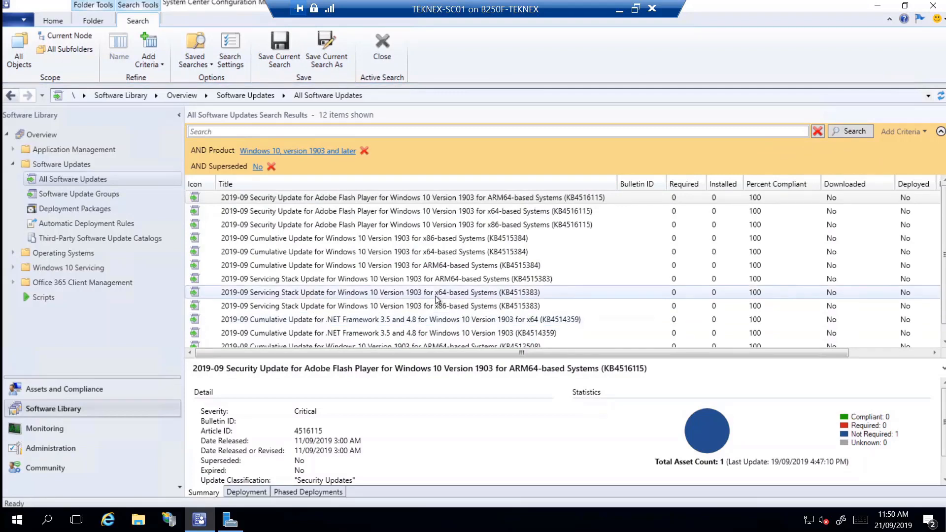
Step: Select all updates in the search results and create a software update group from them named "Windows 10 1903 Updates01"
{"action": "scroll", "coordinate": [440, 308], "scroll_direction": "down", "scroll_amount": 1}
{"action": "scroll", "coordinate": [442, 309], "scroll_direction": "up", "scroll_amount": 1}
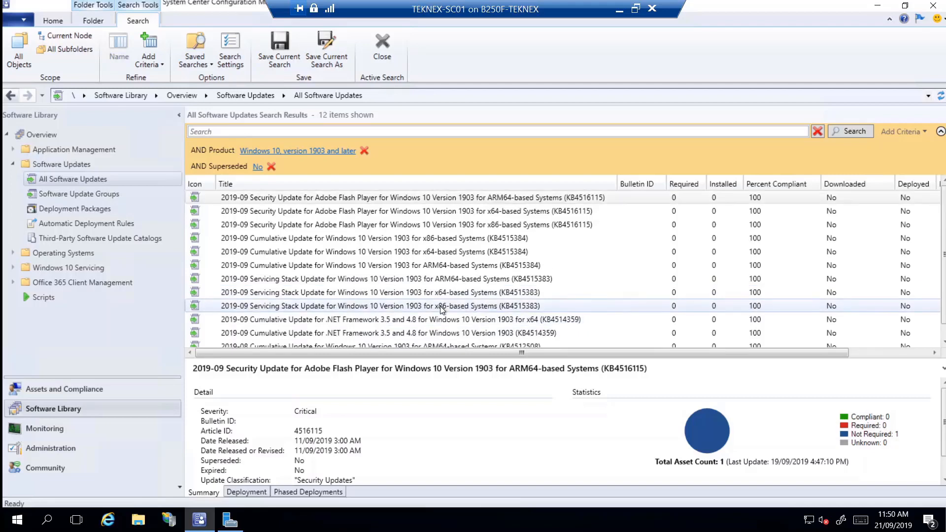
{"action": "scroll", "coordinate": [442, 309], "scroll_direction": "down", "scroll_amount": 1}
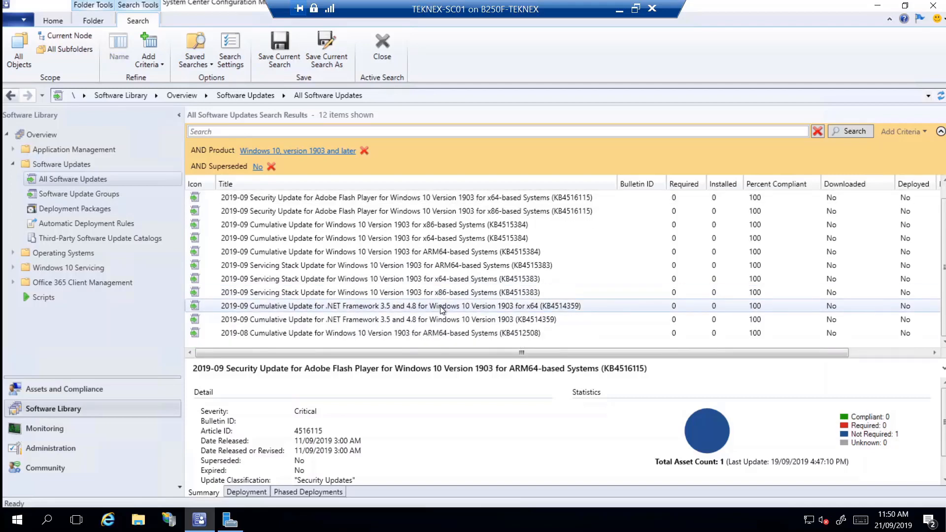
{"action": "scroll", "coordinate": [442, 309], "scroll_direction": "up", "scroll_amount": 1}
{"action": "left_click", "coordinate": [422, 225]}
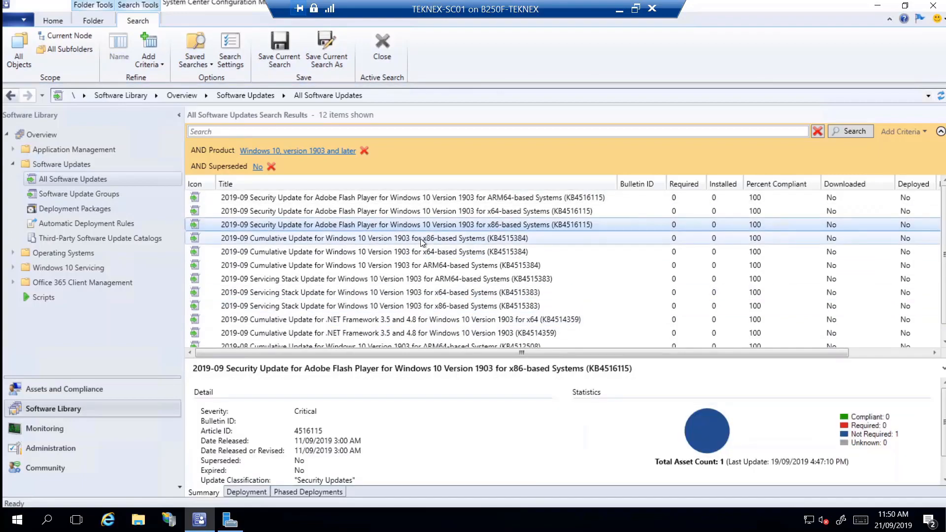
{"action": "key", "text": "ctrl+a"}
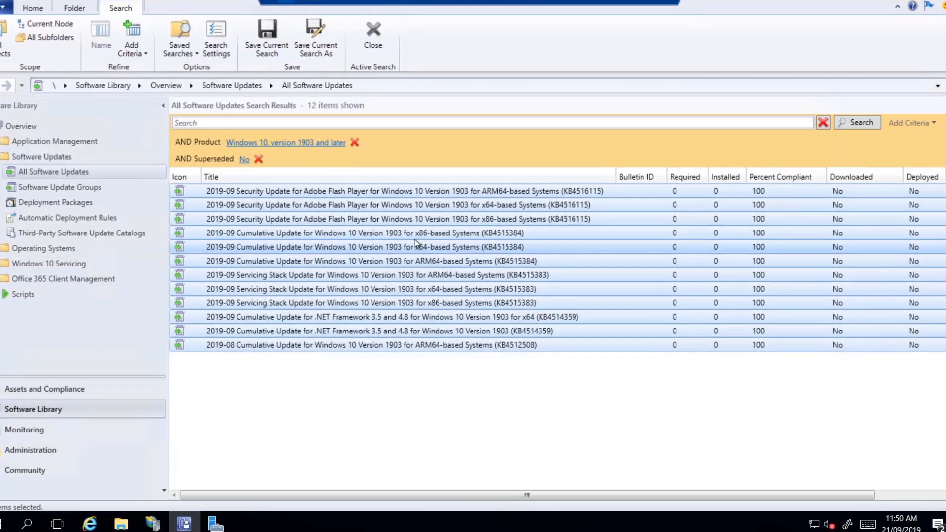
{"action": "right_click", "coordinate": [421, 244]}
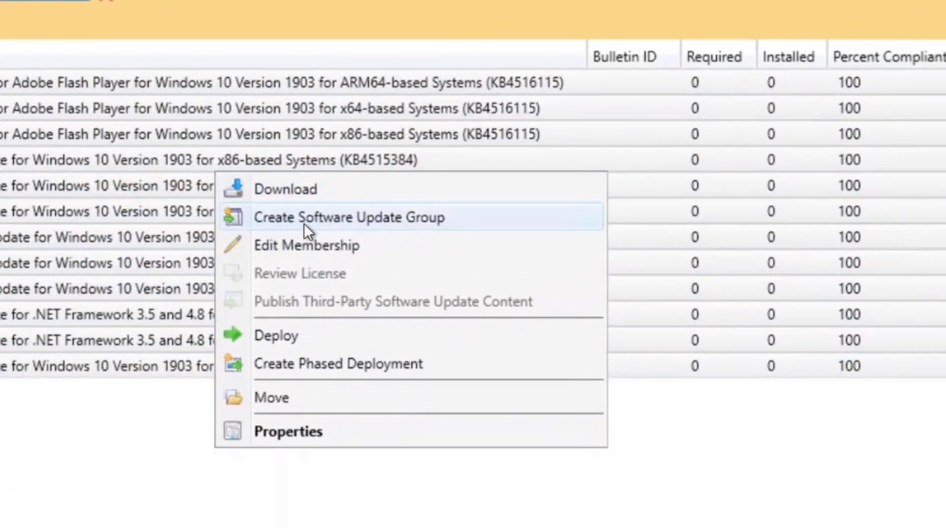
{"action": "left_click", "coordinate": [304, 223]}
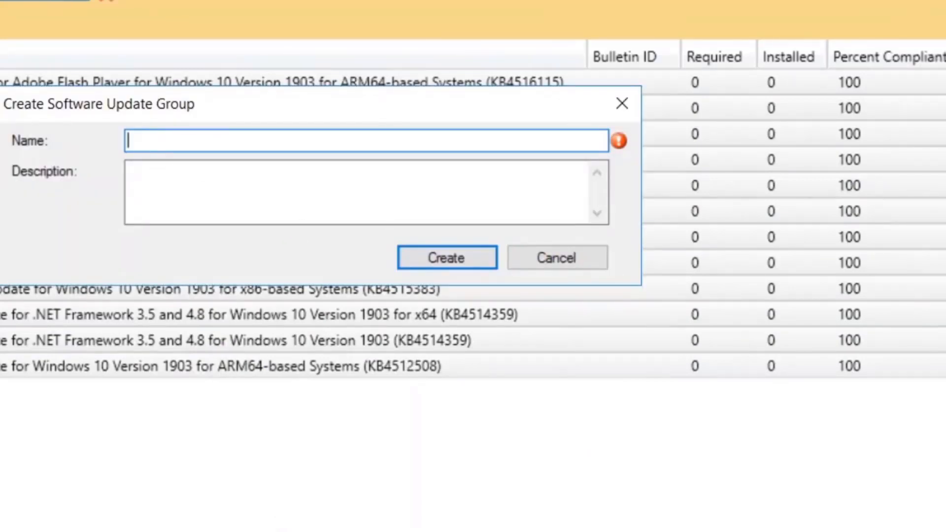
{"action": "type", "text": "Windows 10 1903 Updates01"}
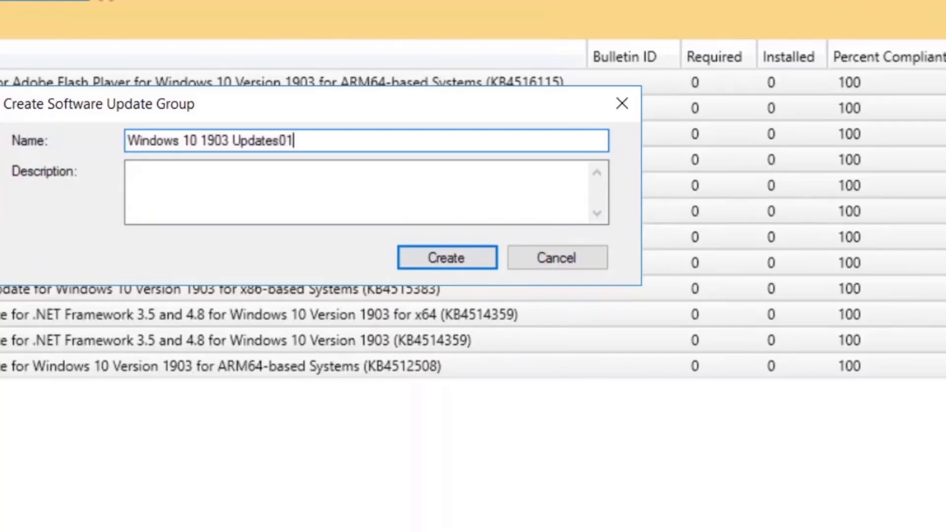
{"action": "key", "text": "Tab"}
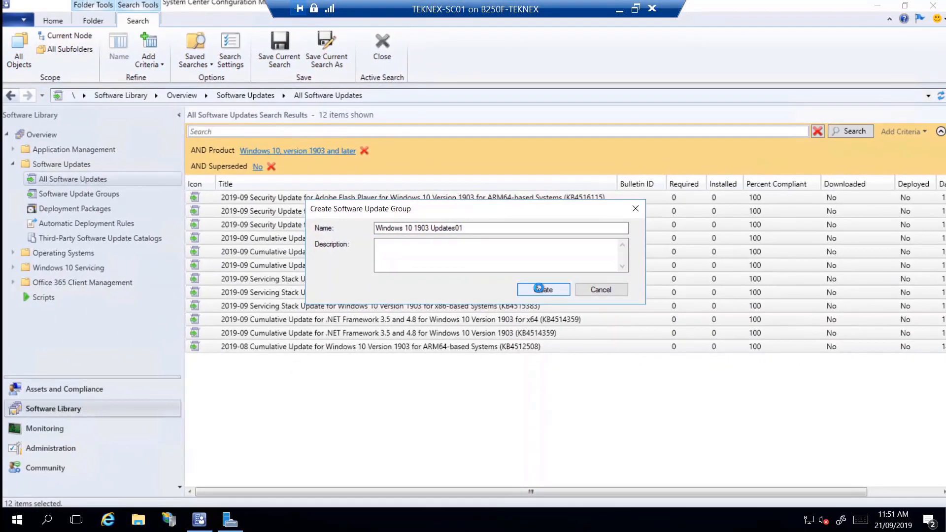
{"action": "left_click", "coordinate": [503, 297]}
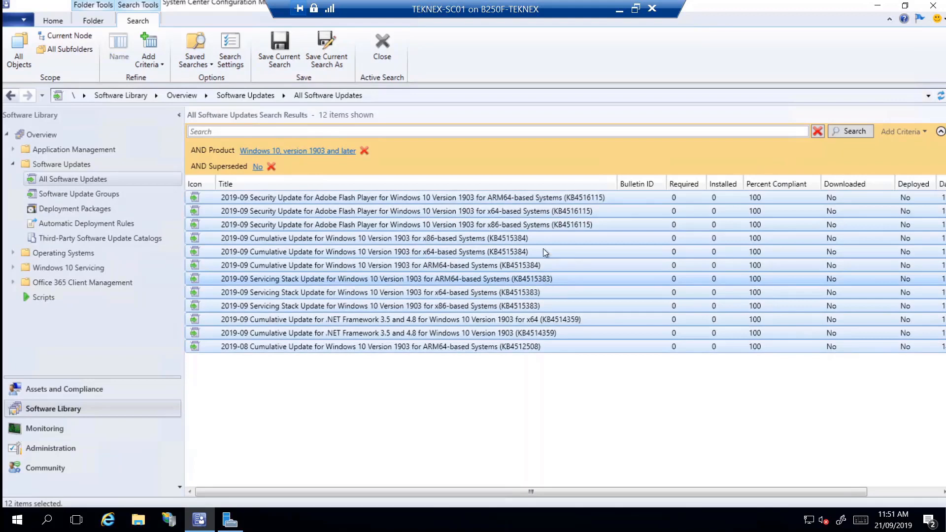
Step: In Software Update Groups, widen the Name column and start deploying the Windows 10 1903 Updates01 group
{"action": "left_click", "coordinate": [115, 195]}
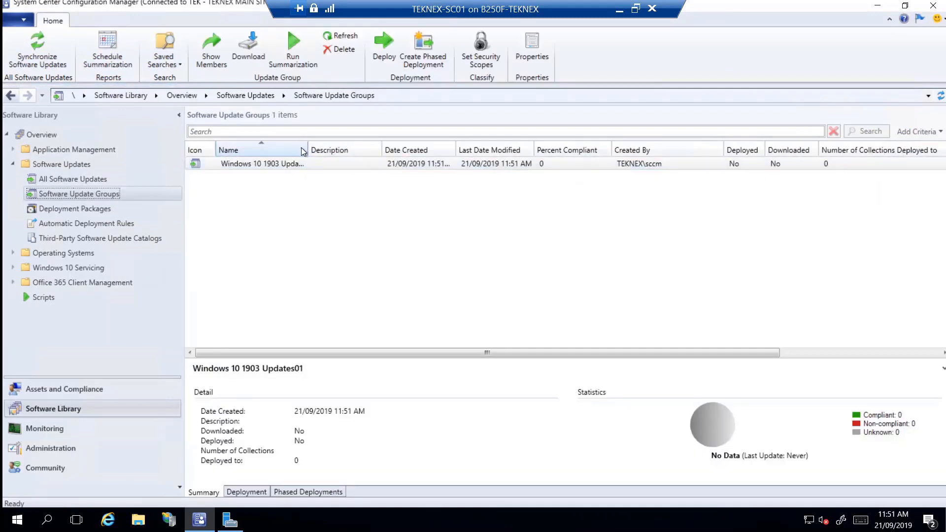
{"action": "left_click_drag", "start_coordinate": [306, 143], "coordinate": [370, 144]}
{"action": "left_click", "coordinate": [344, 164]}
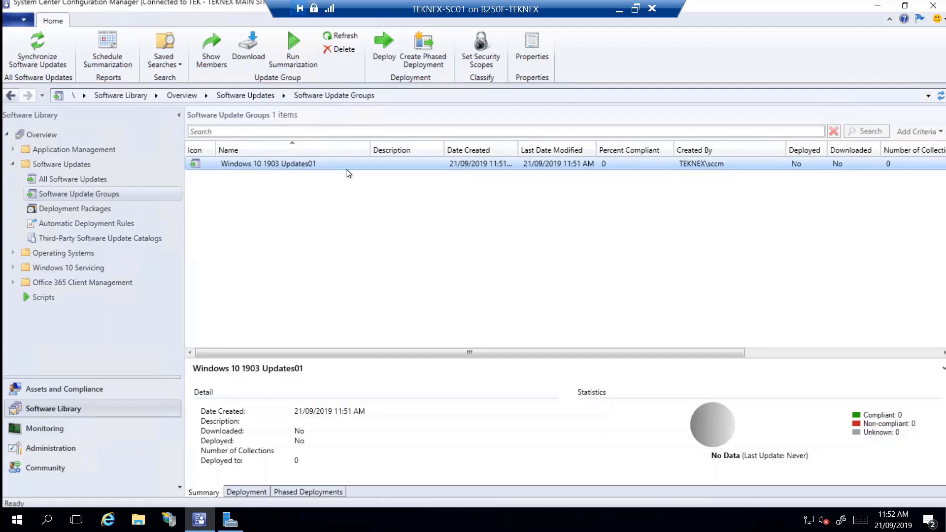
{"action": "right_click", "coordinate": [357, 165]}
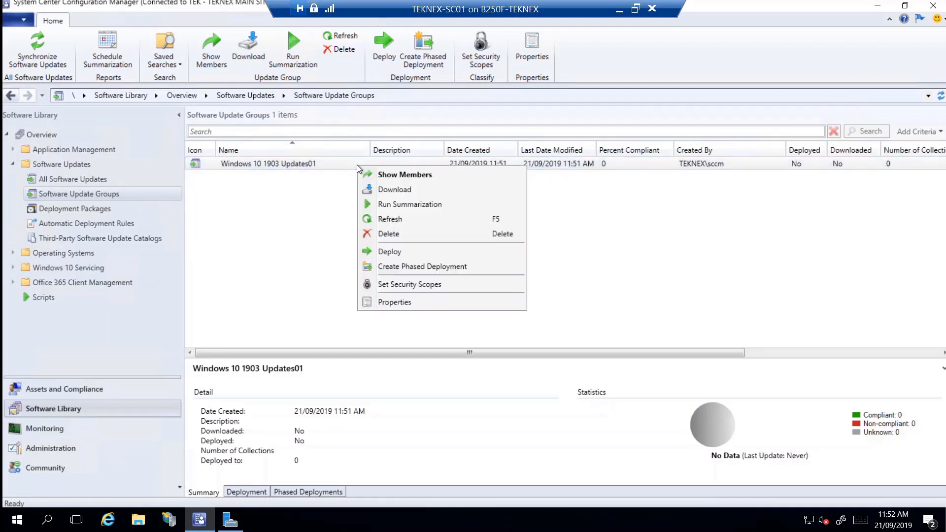
{"action": "left_click", "coordinate": [401, 252]}
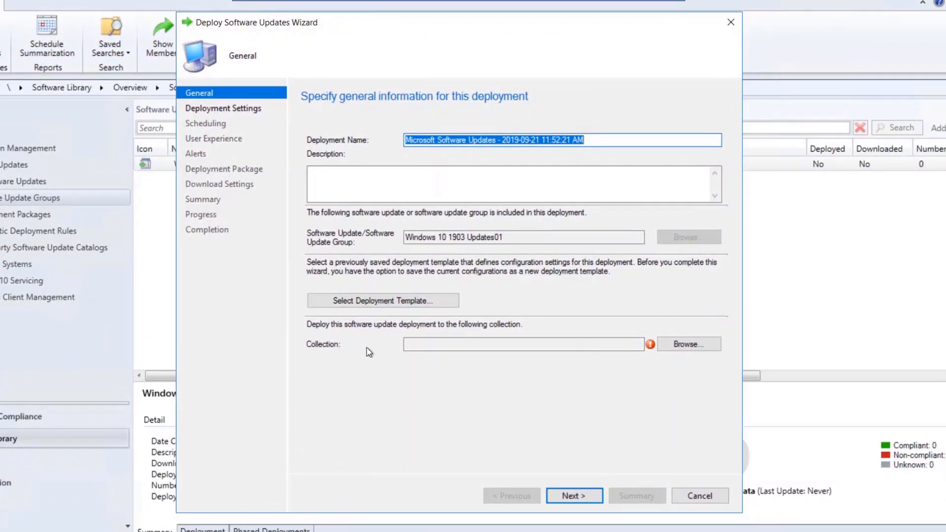
Step: Target the deployment at the Teknex Computers device collection and continue to the deployment settings
{"action": "left_click", "coordinate": [706, 353]}
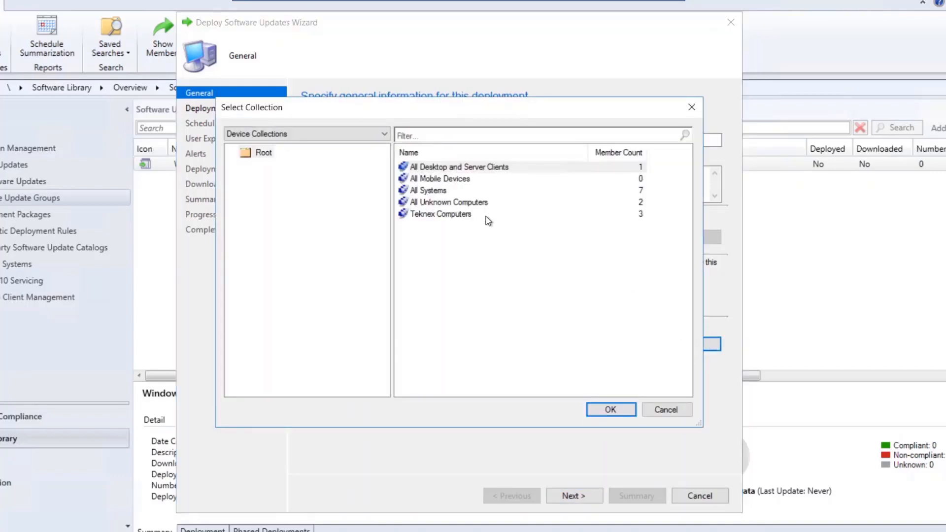
{"action": "left_click", "coordinate": [440, 216]}
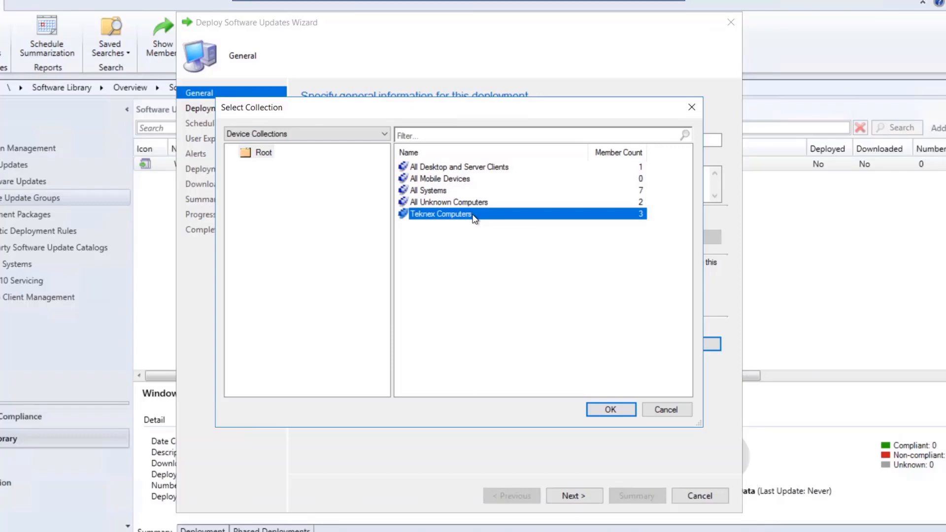
{"action": "left_click", "coordinate": [607, 414]}
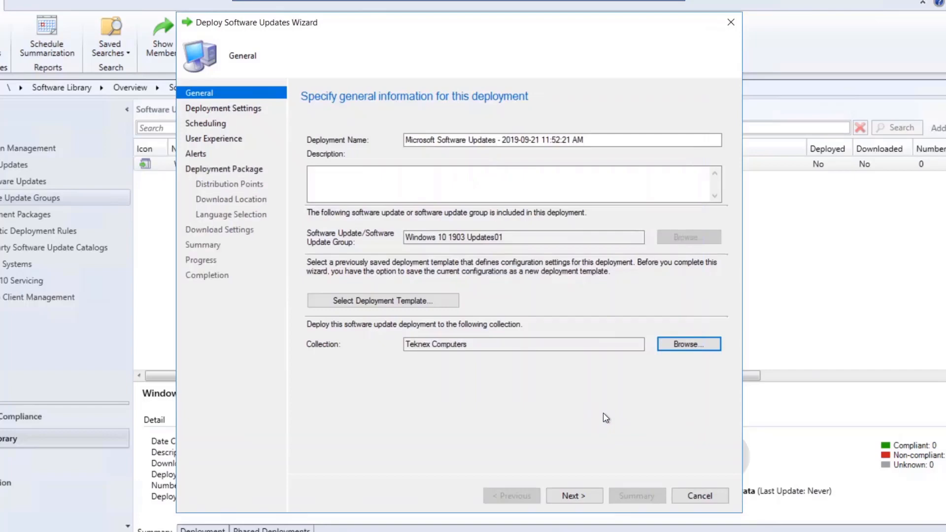
{"action": "left_click", "coordinate": [588, 495]}
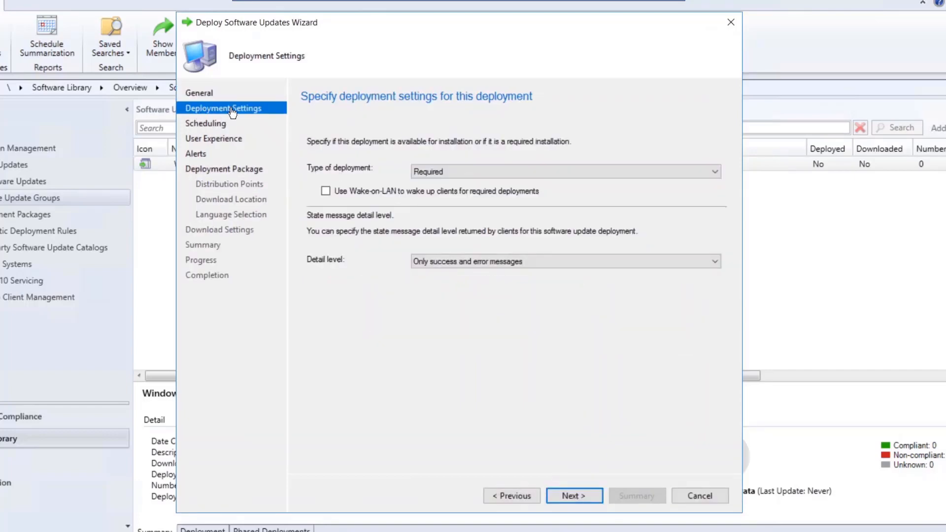
Step: Review the available deployment types and state message detail levels for this deployment
{"action": "left_click", "coordinate": [445, 173]}
{"action": "left_click", "coordinate": [446, 173]}
{"action": "left_click", "coordinate": [461, 266]}
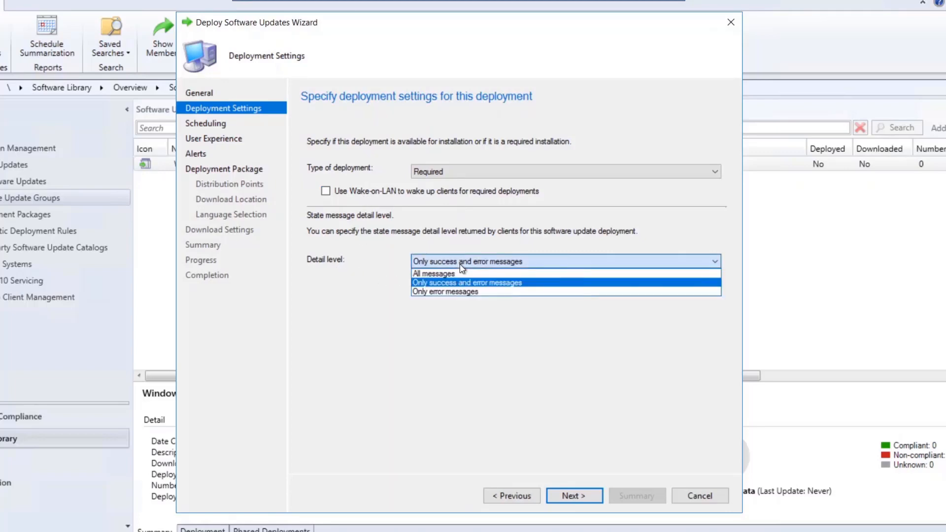
{"action": "left_click", "coordinate": [462, 266]}
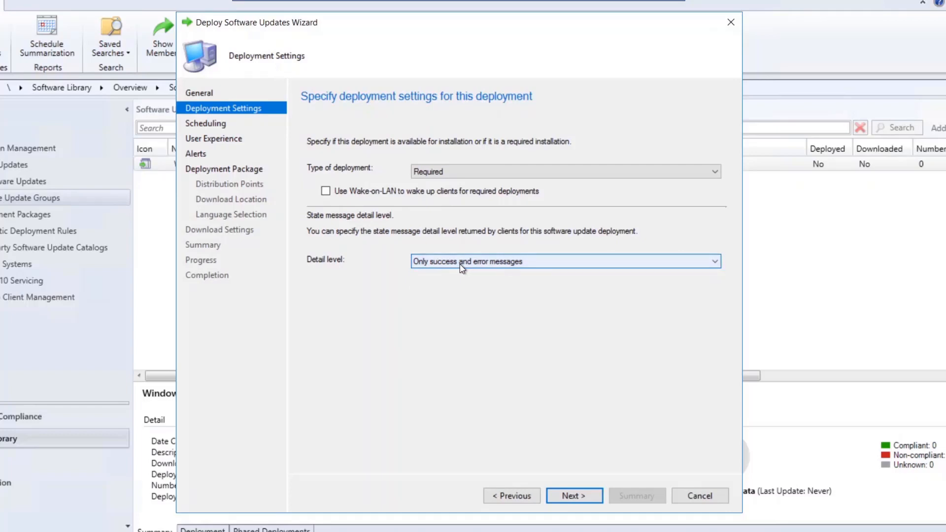
Step: Keep the schedule based on client local time and set the installation deadline to as soon as possible
{"action": "left_click", "coordinate": [574, 494]}
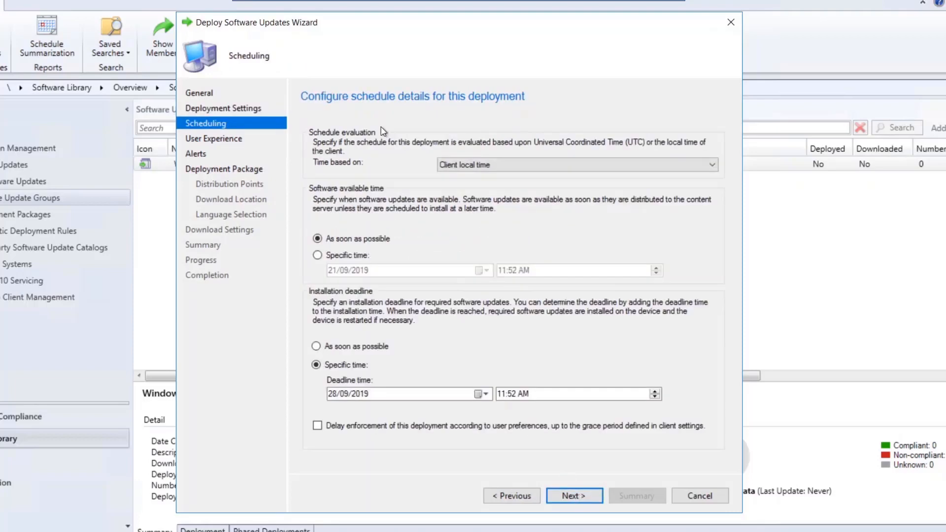
{"action": "left_click", "coordinate": [457, 166]}
{"action": "left_click", "coordinate": [458, 167]}
{"action": "left_click", "coordinate": [359, 348]}
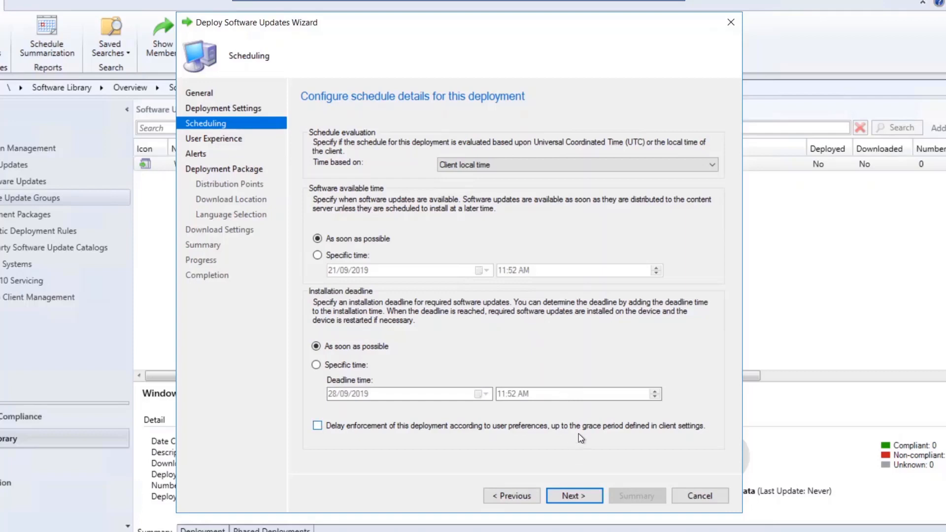
{"action": "left_click", "coordinate": [580, 499]}
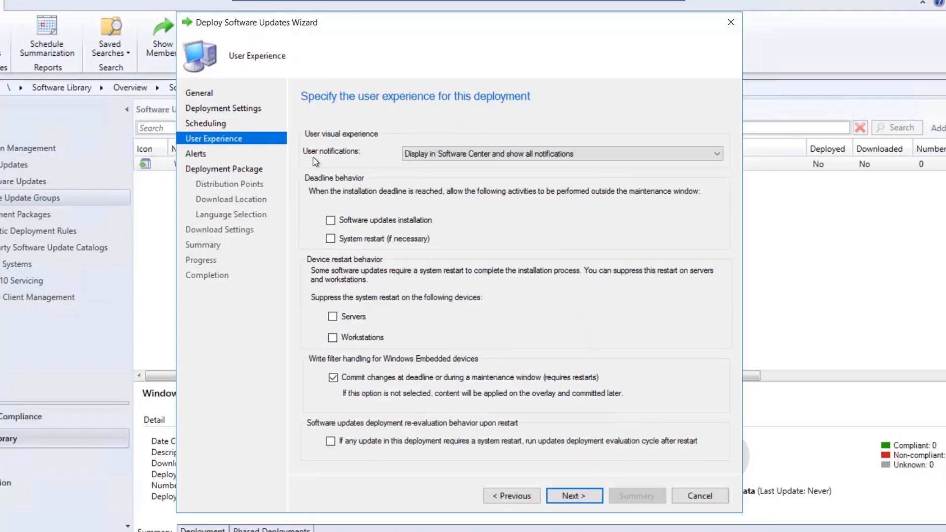
Step: Display the updates in Software Center with all notifications and allow a system restart outside the maintenance window once the deadline is reached
{"action": "left_click", "coordinate": [519, 161]}
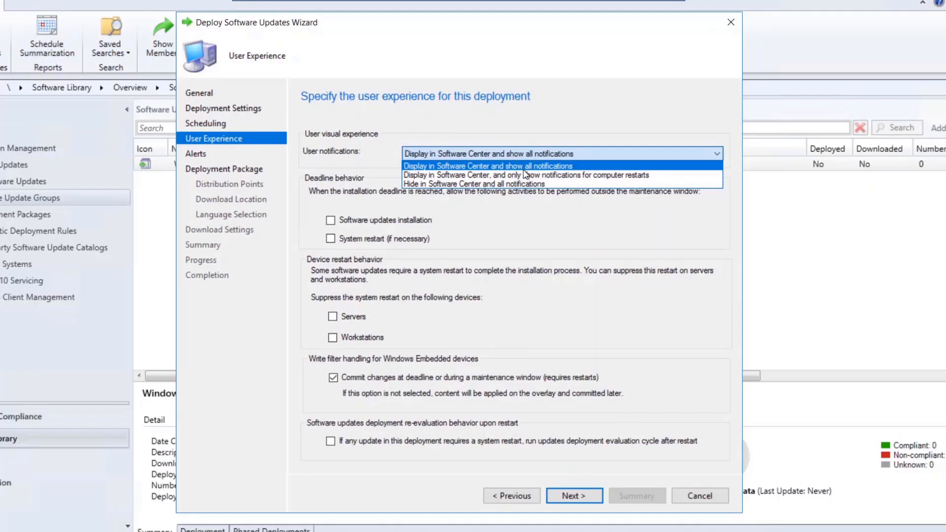
{"action": "left_click", "coordinate": [521, 164]}
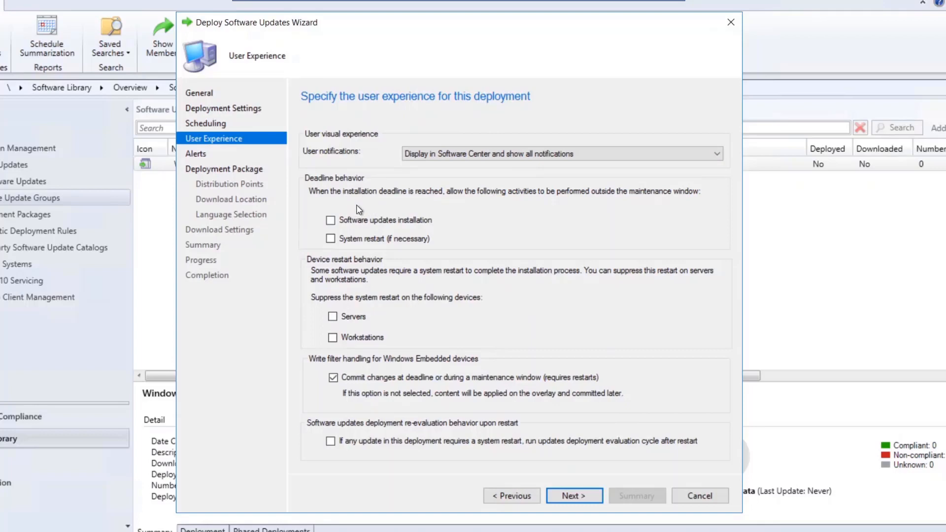
{"action": "left_click", "coordinate": [376, 243]}
{"action": "left_click", "coordinate": [355, 318]}
{"action": "left_click", "coordinate": [365, 340]}
{"action": "left_click", "coordinate": [363, 320]}
{"action": "left_click", "coordinate": [364, 339]}
Step: Run the updates deployment evaluation cycle after a restart and accept the default alert options
{"action": "left_click", "coordinate": [462, 447]}
{"action": "left_click", "coordinate": [582, 497]}
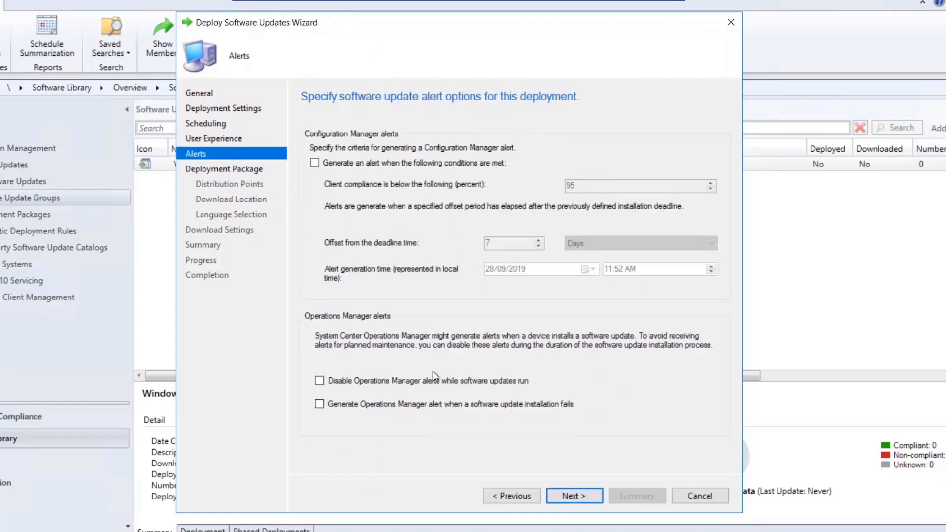
{"action": "left_click", "coordinate": [587, 499]}
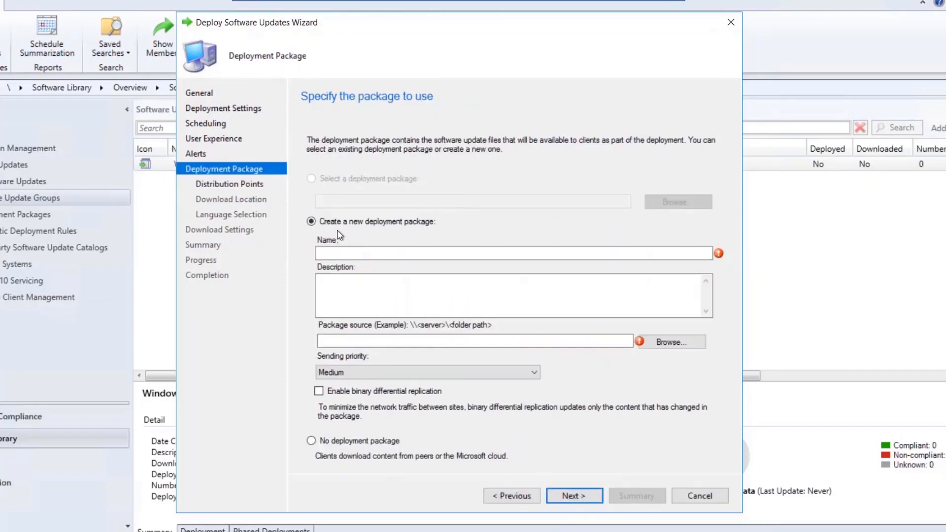
Step: Name the new deployment package "Windows 10 1903 Updates01 Package" and leave its description blank
{"action": "left_click", "coordinate": [414, 253]}
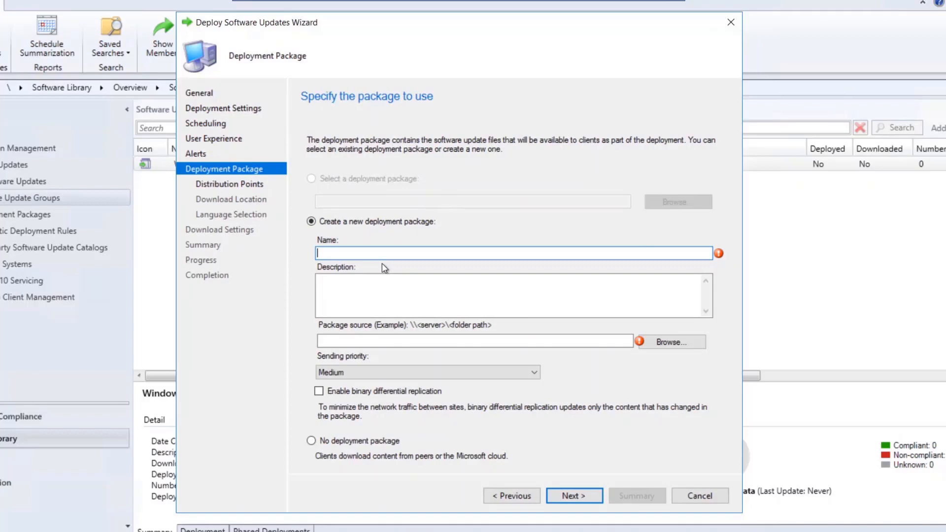
{"action": "type", "text": "Windows 10 1903 Updates01 Package"}
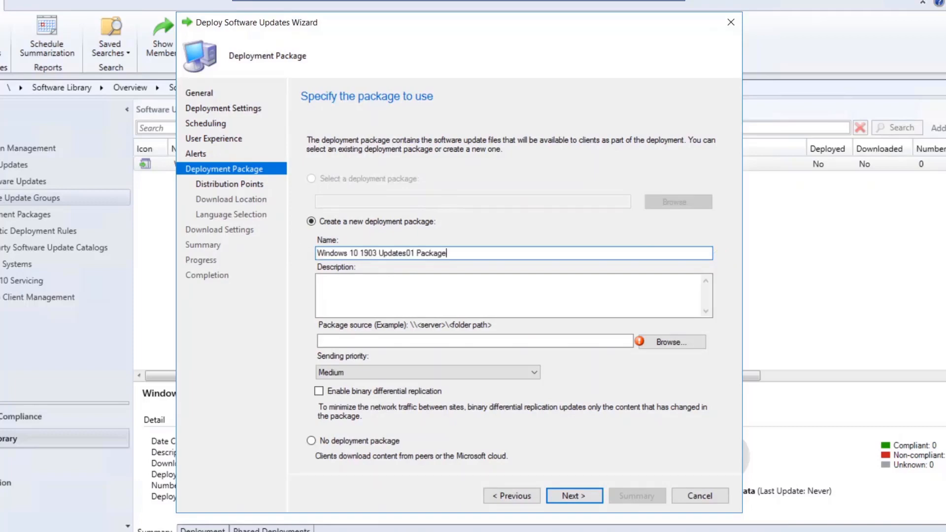
{"action": "key", "text": "shift+Left"}
{"action": "key", "text": "shift+Left"}
{"action": "key", "text": "shift+Left"}
{"action": "key", "text": "shift+Left"}
{"action": "key", "text": "shift+Left"}
{"action": "key", "text": "shift+Left"}
{"action": "key", "text": "shift+Left"}
{"action": "key", "text": "Tab"}
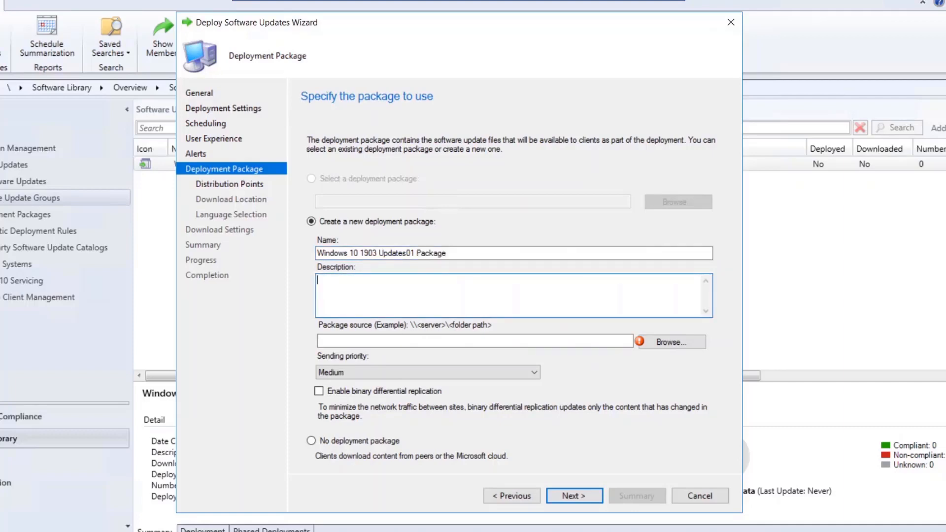
{"action": "key", "text": "Tab"}
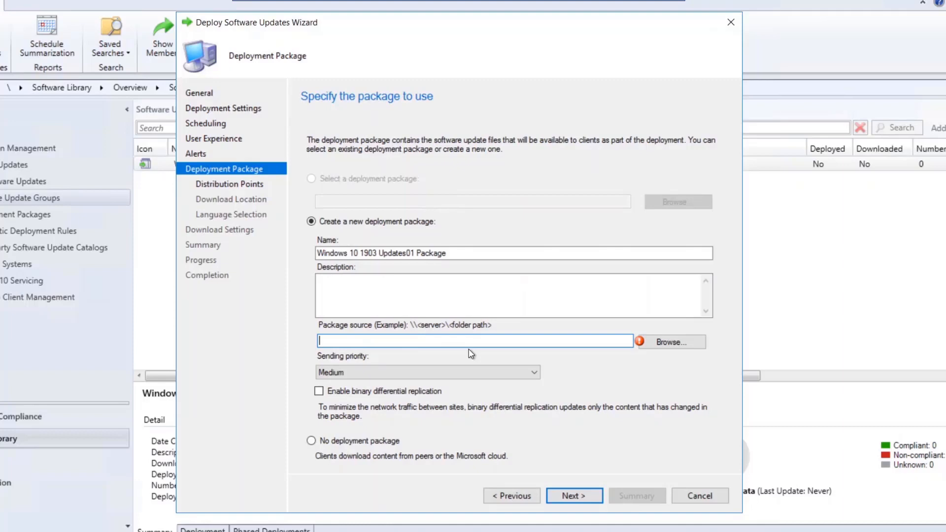
Step: Set the package source to the Windows 10 Updates01 folder under Updates in the \\teknex-dc01\applications share
{"action": "left_click", "coordinate": [671, 343]}
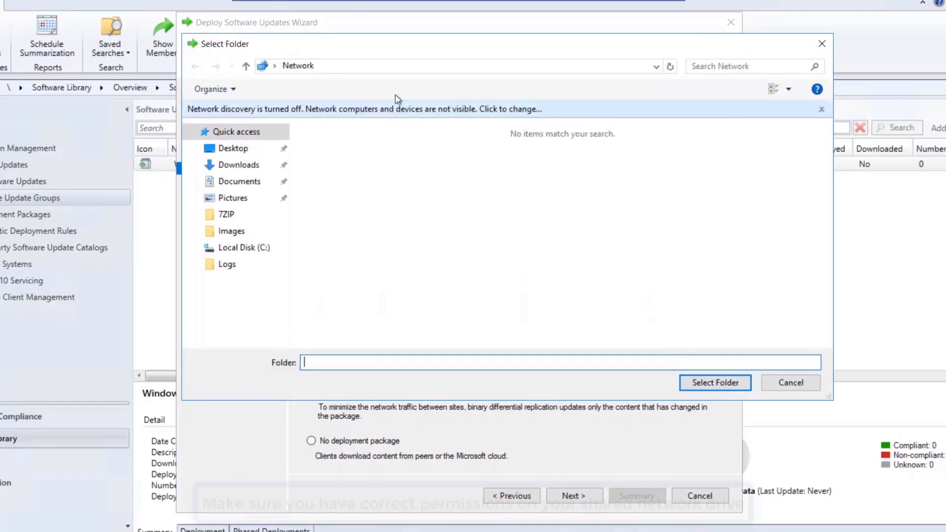
{"action": "left_click", "coordinate": [655, 67]}
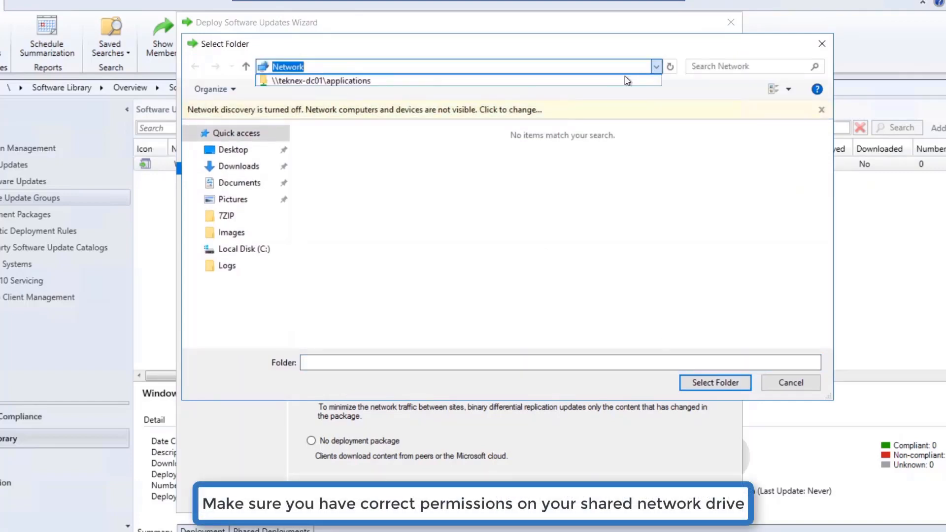
{"action": "left_click", "coordinate": [329, 82]}
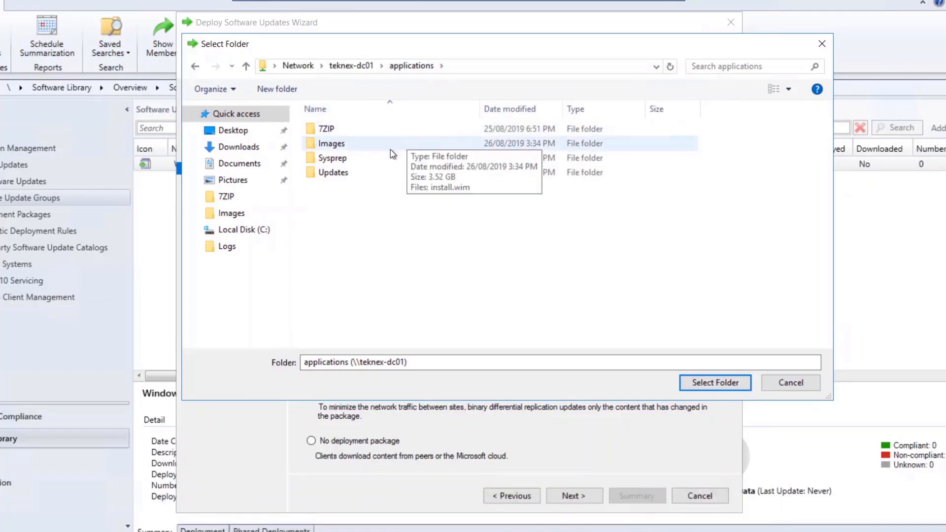
{"action": "double_click", "coordinate": [351, 173]}
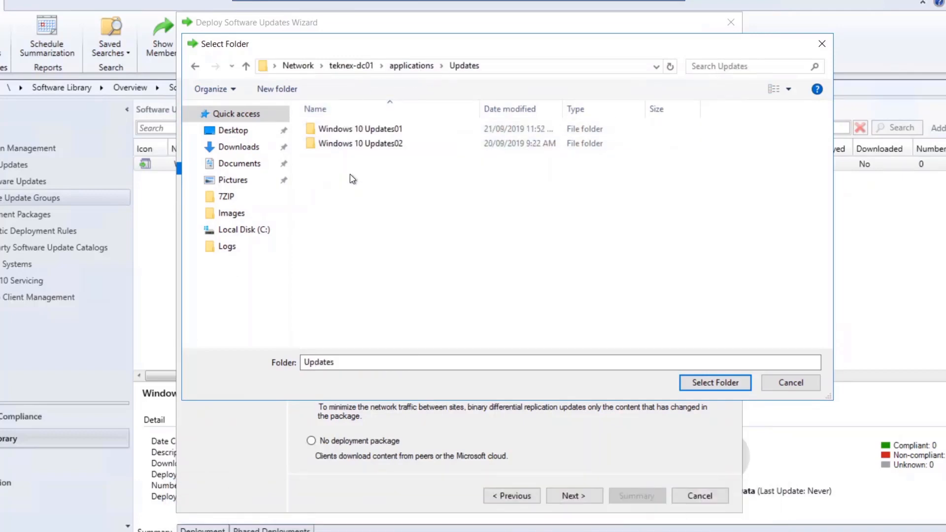
{"action": "double_click", "coordinate": [353, 132]}
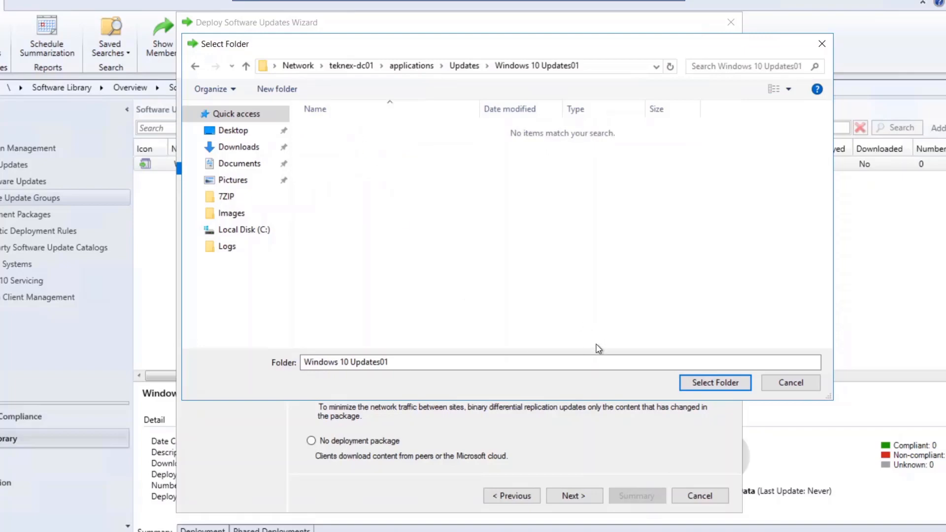
{"action": "left_click", "coordinate": [709, 390]}
Step: Set the package's sending priority to High and continue to the distribution points
{"action": "left_click", "coordinate": [373, 369]}
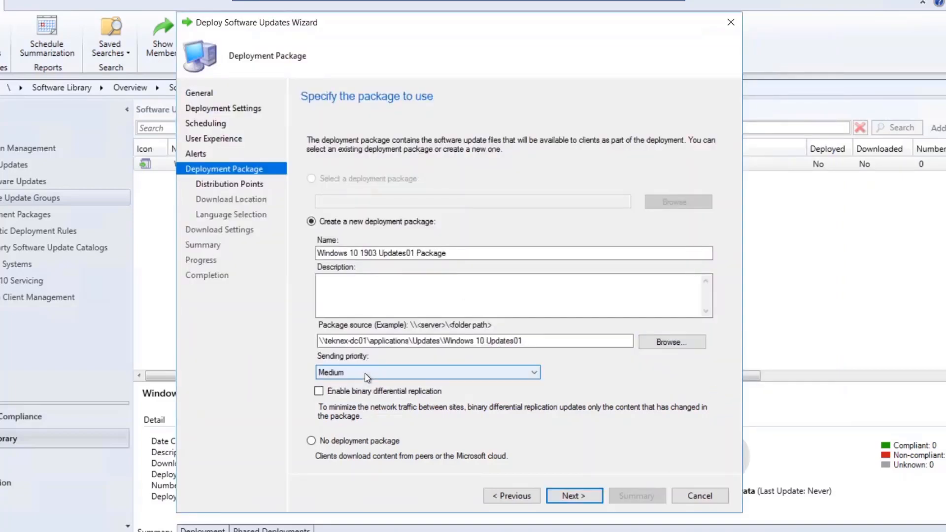
{"action": "left_click", "coordinate": [373, 368]}
{"action": "left_click", "coordinate": [342, 408]}
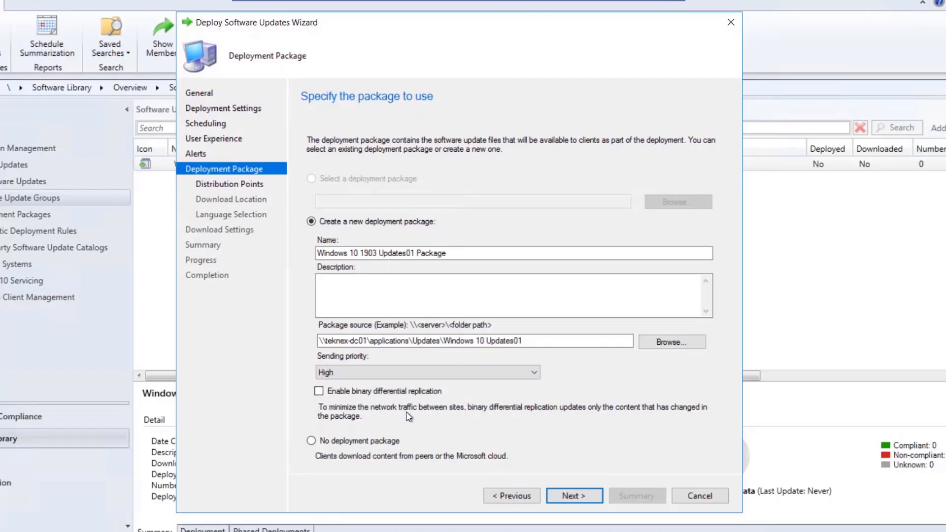
{"action": "left_click", "coordinate": [568, 498]}
Step: Add TEKNEX-SC01.TEKNEX.LOCAL as the distribution point hosting the content and continue to the download location
{"action": "left_click", "coordinate": [708, 167]}
{"action": "left_click", "coordinate": [720, 187]}
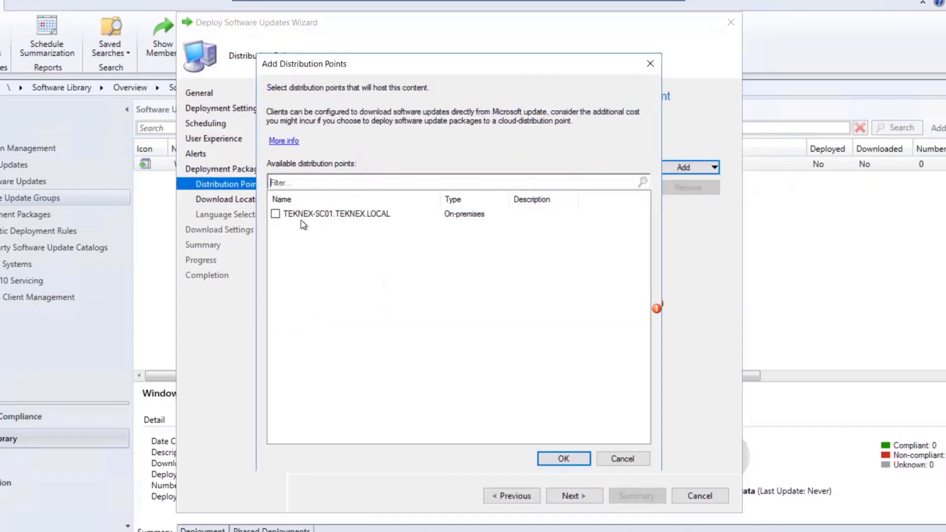
{"action": "left_click", "coordinate": [275, 213]}
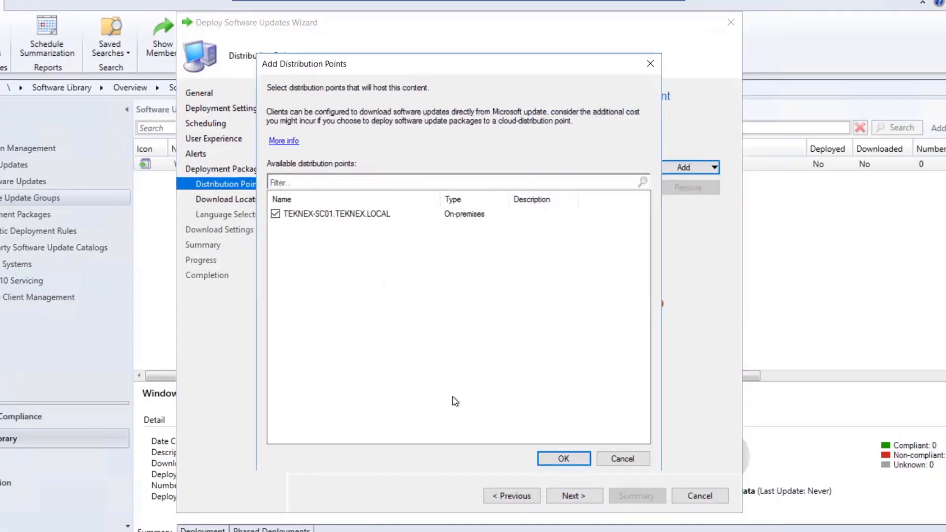
{"action": "left_click", "coordinate": [554, 462]}
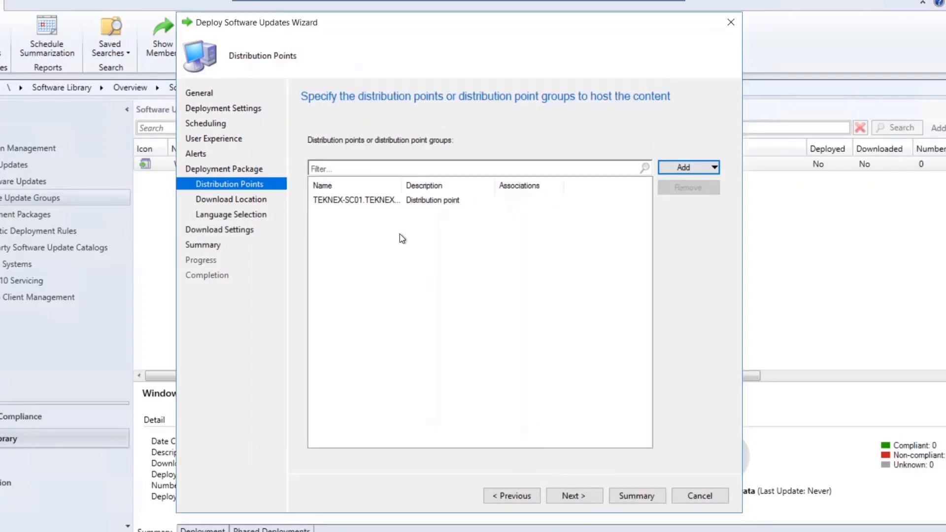
{"action": "left_click", "coordinate": [572, 498]}
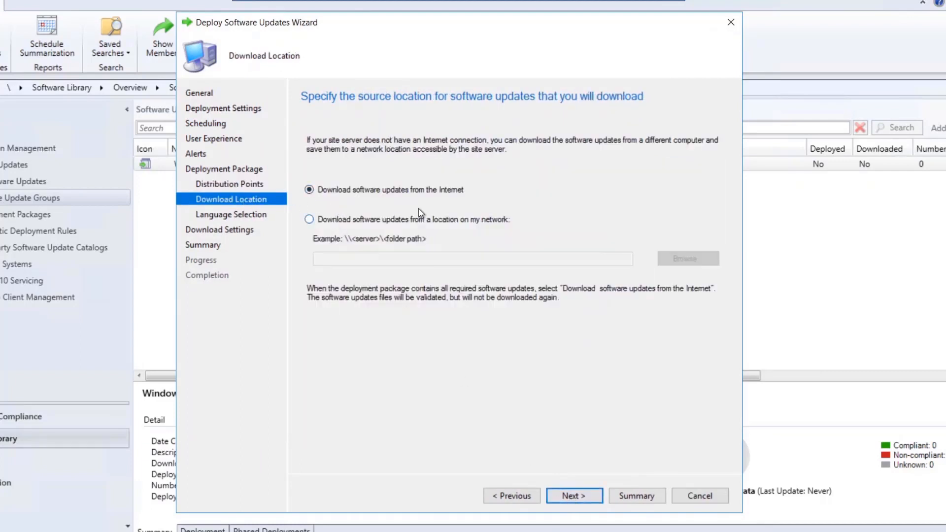
Step: Keep the Internet as the update download source and accept the listed languages for Windows Update and Office 365 Client Update
{"action": "left_click", "coordinate": [351, 220]}
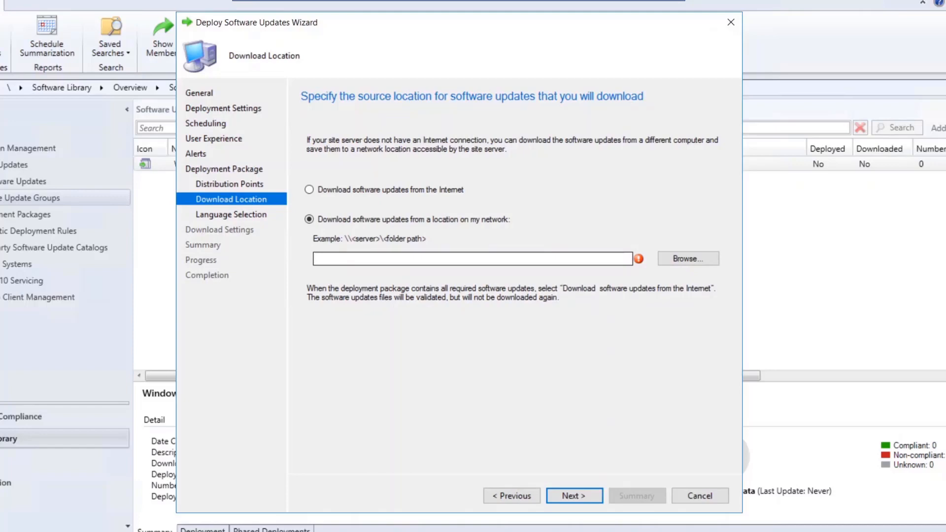
{"action": "left_click", "coordinate": [310, 190]}
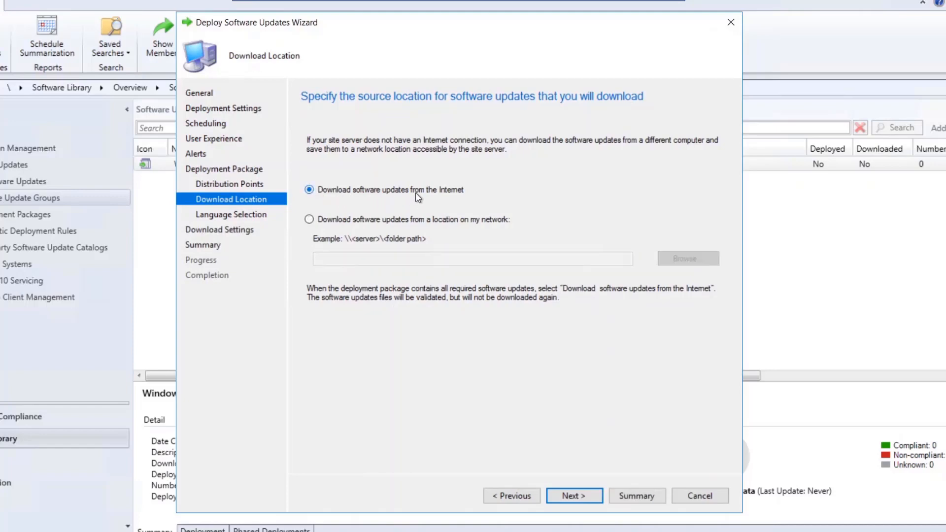
{"action": "left_click", "coordinate": [572, 495]}
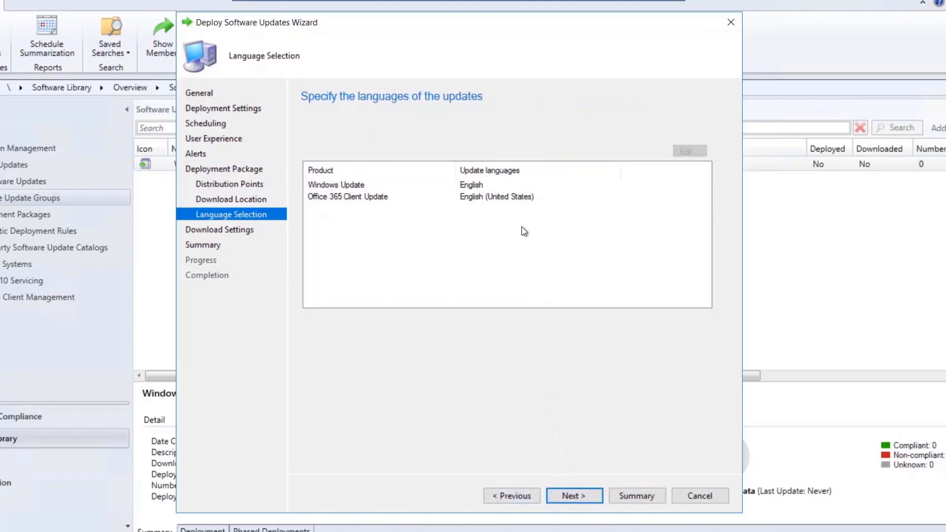
{"action": "left_click", "coordinate": [518, 186]}
{"action": "left_click", "coordinate": [527, 197]}
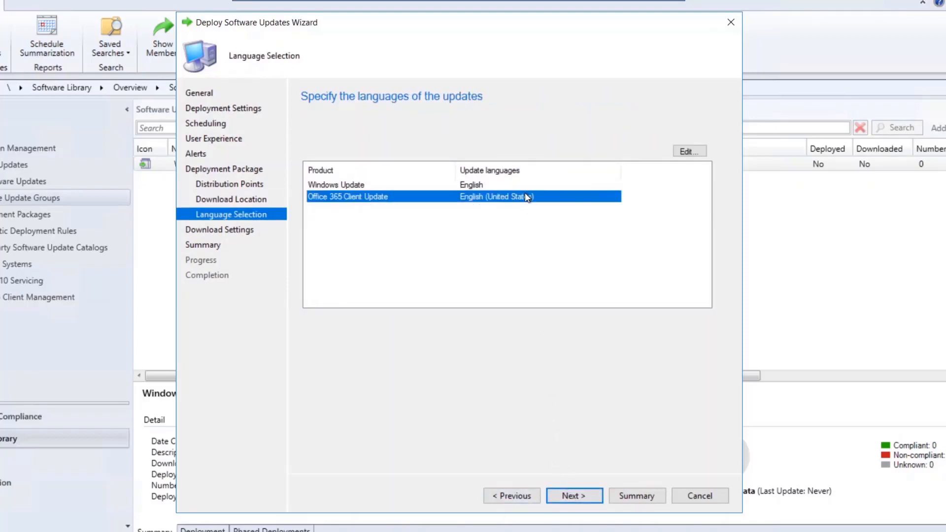
{"action": "left_click", "coordinate": [527, 187]}
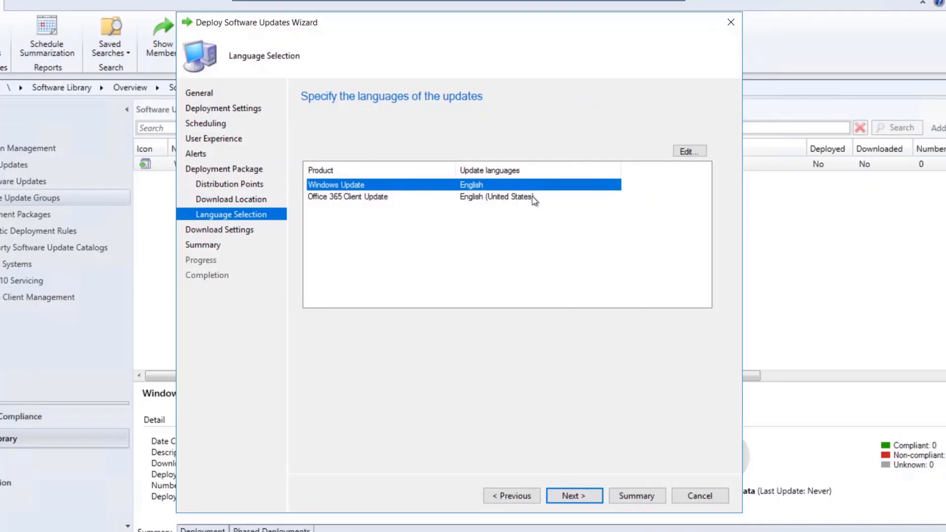
{"action": "left_click", "coordinate": [571, 495]}
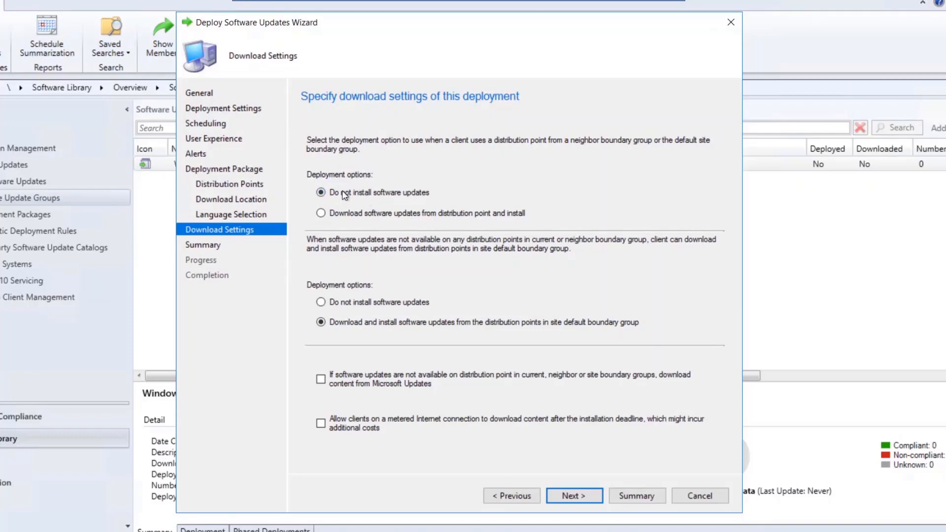
Step: Let clients in a neighbor or default boundary group download updates from the distribution point and install them, and apply the summarized deployment settings
{"action": "left_click", "coordinate": [365, 219]}
{"action": "left_click", "coordinate": [325, 384]}
{"action": "left_click", "coordinate": [321, 382]}
{"action": "left_click", "coordinate": [574, 495]}
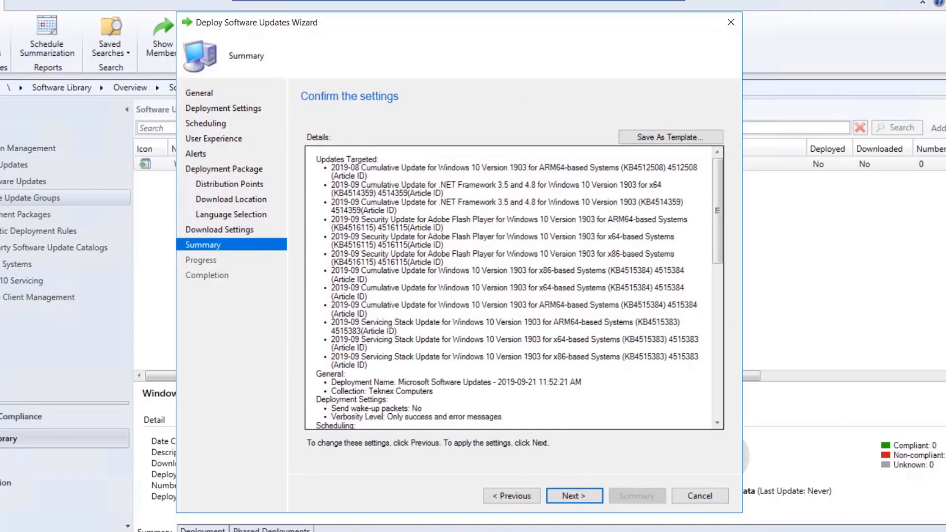
{"action": "left_click_drag", "start_coordinate": [379, 159], "coordinate": [320, 159]}
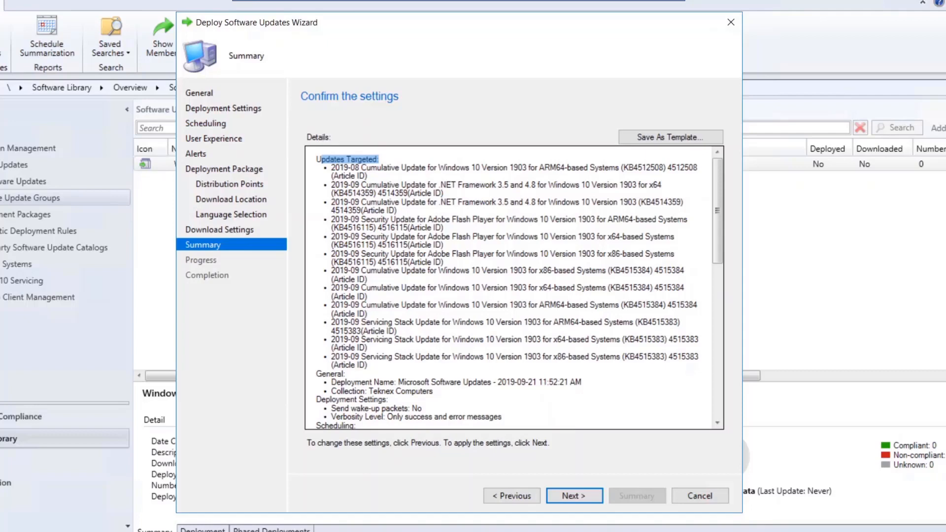
{"action": "left_click", "coordinate": [584, 497]}
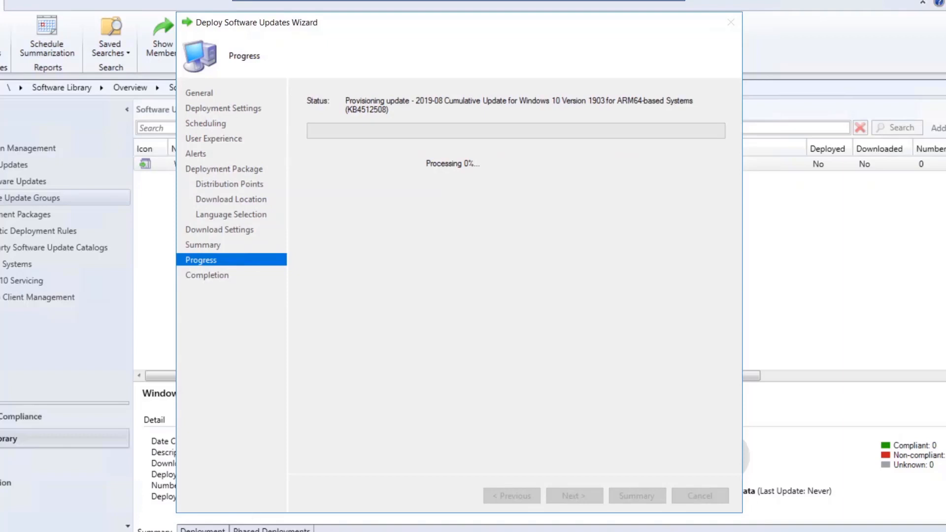
Step: Switch to File Explorer and locate the Windows 10 Updates01 folder under Updates on the applications network drive
{"action": "key", "text": "super+e"}
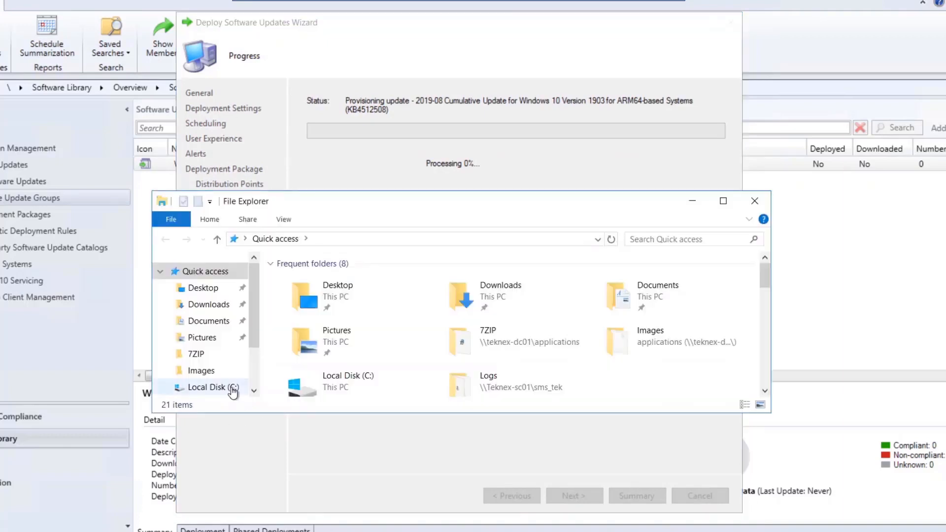
{"action": "scroll", "coordinate": [231, 387], "scroll_direction": "down", "scroll_amount": 2}
{"action": "left_click", "coordinate": [196, 348]}
{"action": "scroll", "coordinate": [355, 345], "scroll_direction": "down", "scroll_amount": 5}
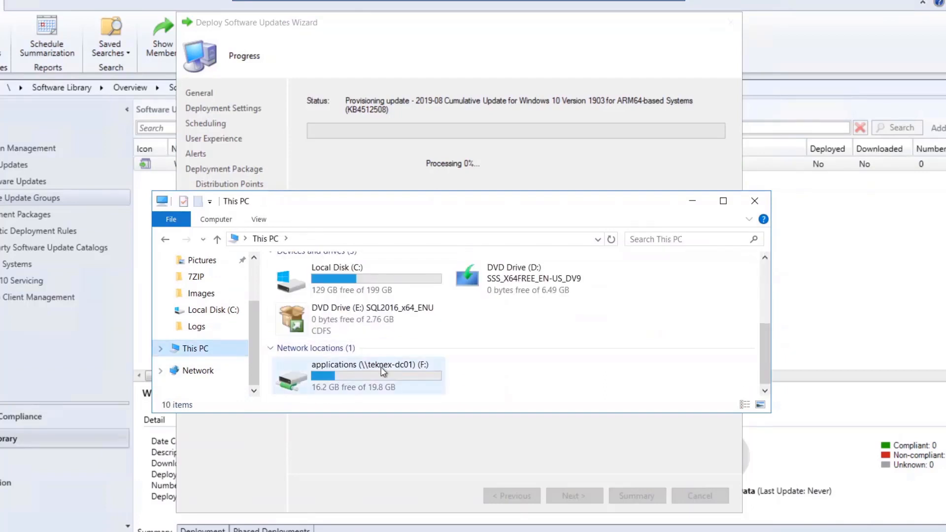
{"action": "double_click", "coordinate": [384, 371]}
{"action": "double_click", "coordinate": [317, 329]}
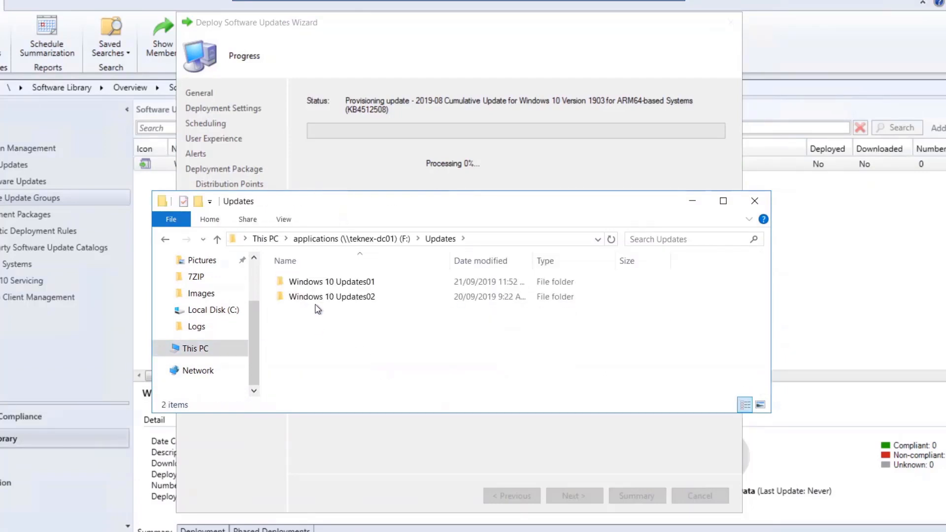
{"action": "left_click", "coordinate": [331, 281]}
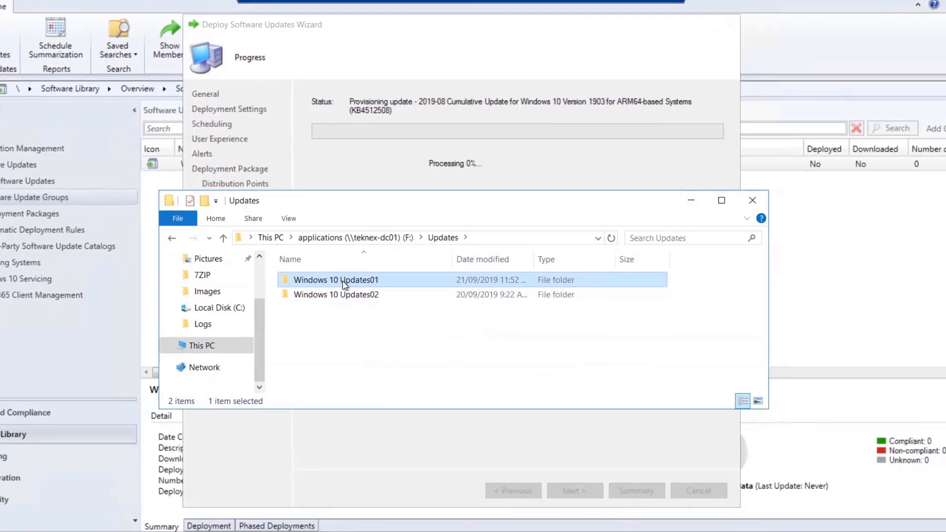
Step: Open the Windows 10 Updates01 folder on the applications drive and check its downloaded content against the wizard's progress
{"action": "double_click", "coordinate": [342, 282]}
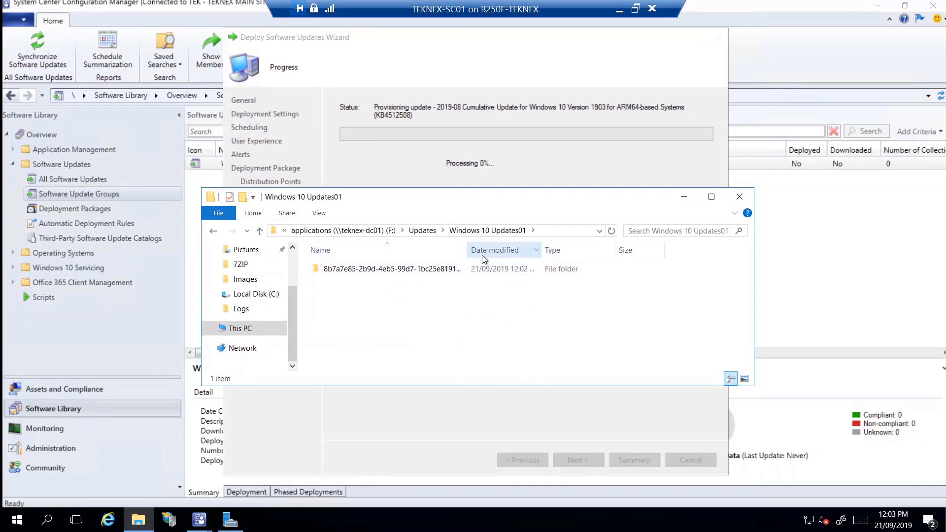
{"action": "left_click", "coordinate": [142, 523]}
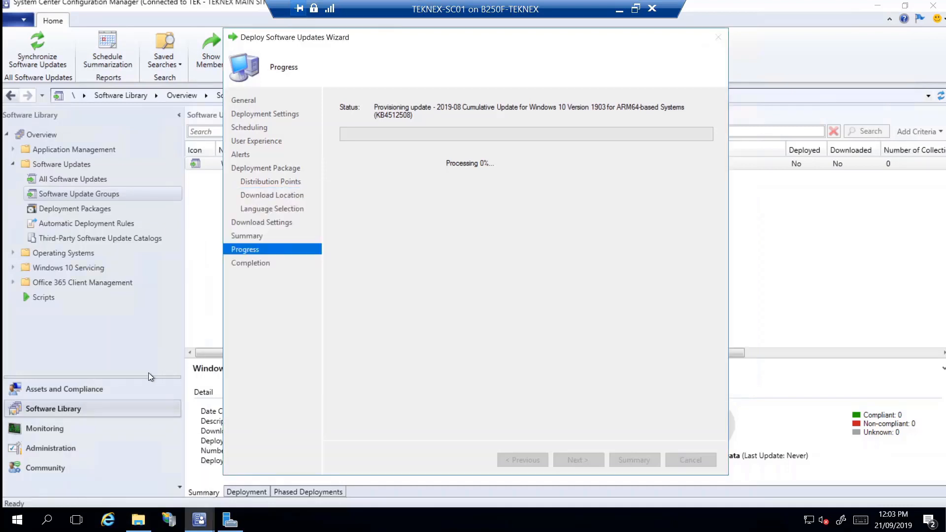
{"action": "left_click", "coordinate": [140, 521]}
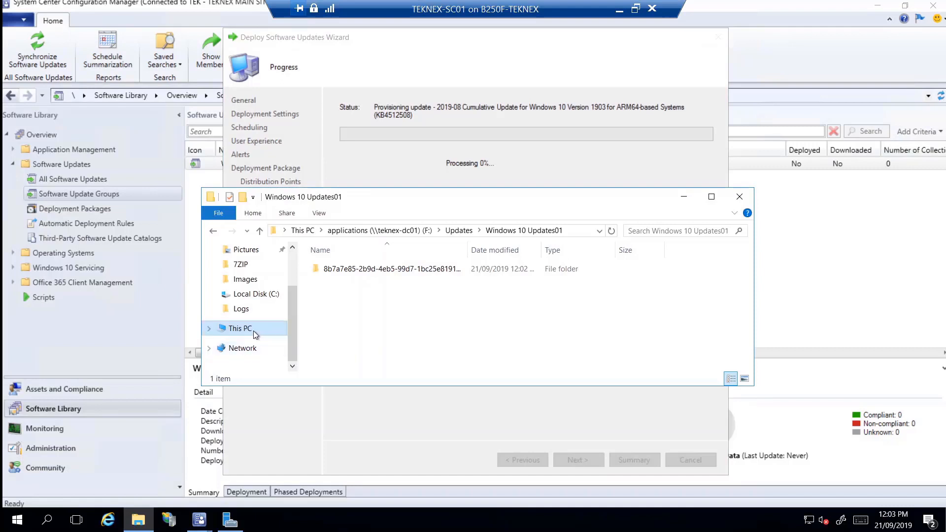
Step: Browse to the Logs folder of Microsoft Configuration Manager in Program Files on Local Disk (C:)
{"action": "left_click", "coordinate": [255, 330]}
{"action": "scroll", "coordinate": [394, 340], "scroll_direction": "up", "scroll_amount": 2}
{"action": "double_click", "coordinate": [390, 345]}
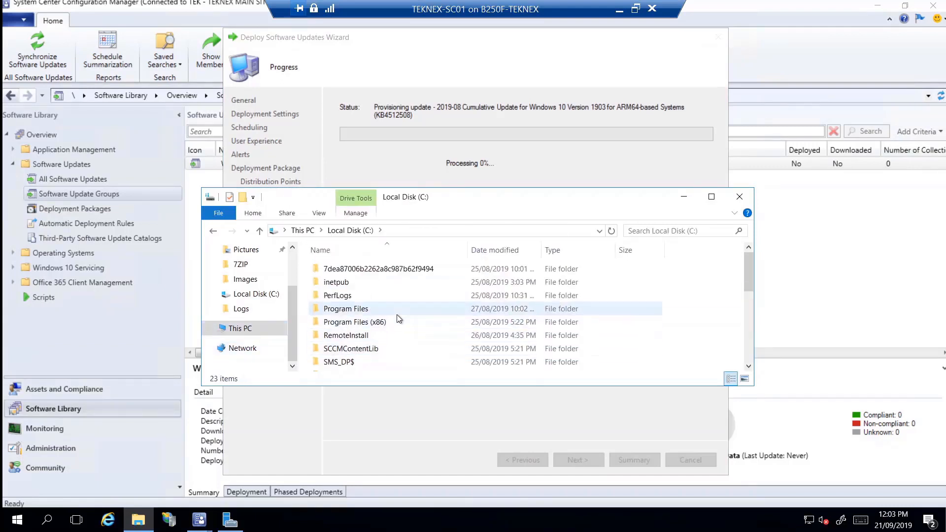
{"action": "left_click", "coordinate": [371, 308]}
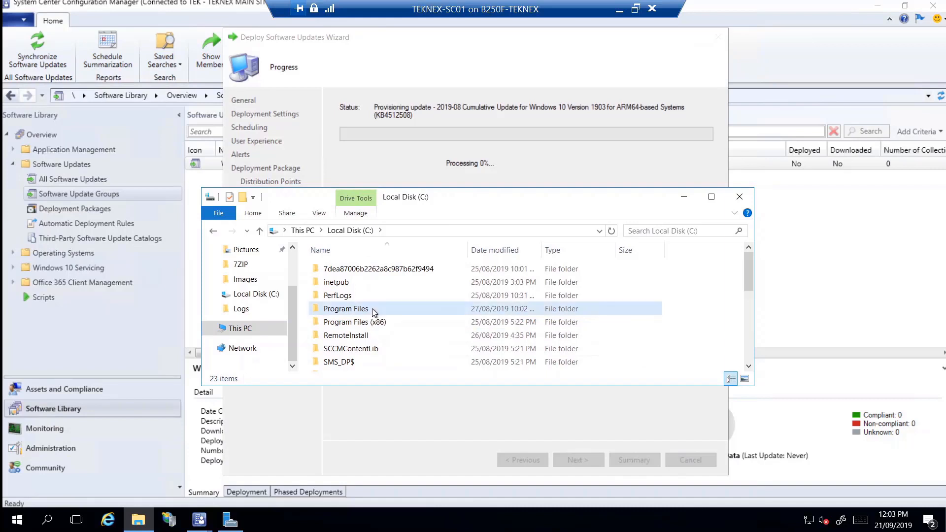
{"action": "double_click", "coordinate": [372, 308]}
{"action": "left_click", "coordinate": [357, 313]}
{"action": "double_click", "coordinate": [357, 312]}
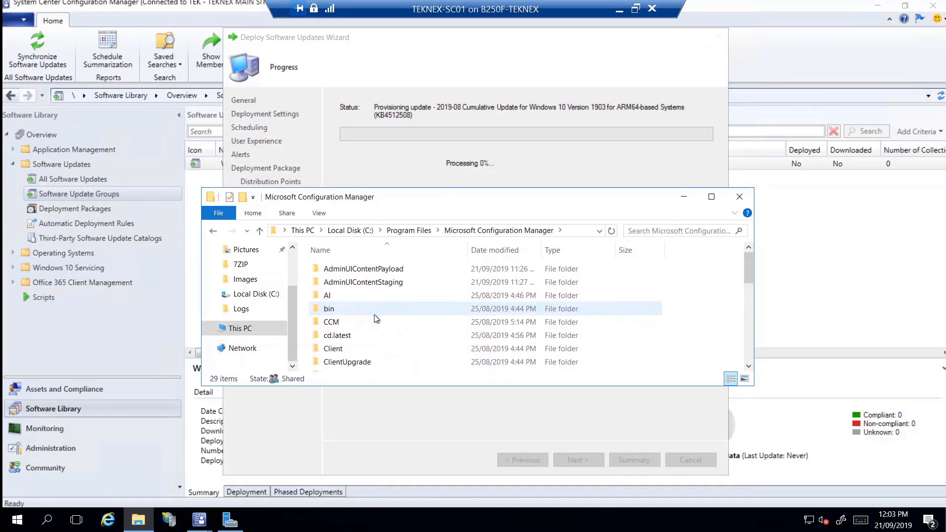
{"action": "scroll", "coordinate": [374, 314], "scroll_direction": "down", "scroll_amount": 1}
{"action": "left_click", "coordinate": [374, 315]}
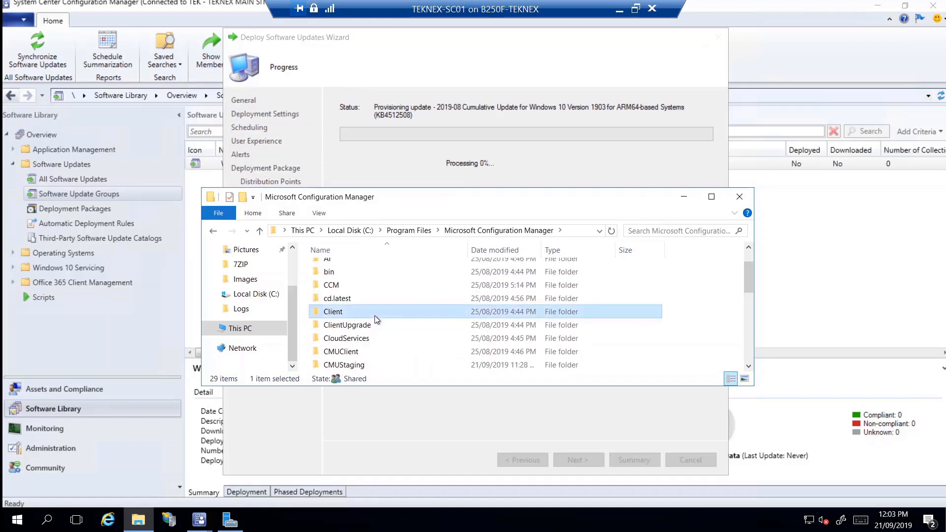
{"action": "scroll", "coordinate": [374, 315], "scroll_direction": "down", "scroll_amount": 5}
{"action": "double_click", "coordinate": [351, 264]}
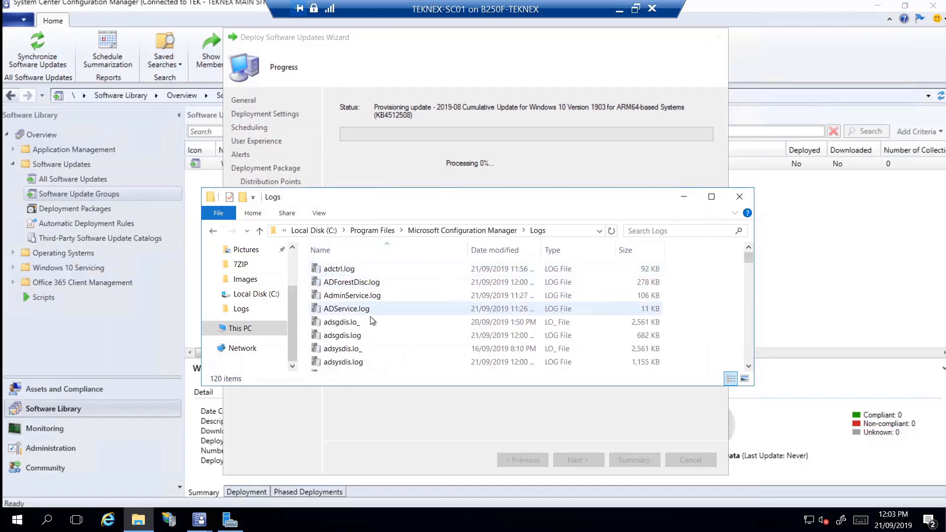
Step: Open distmgr.log in the trace log tool and examine the entry about adding contents to package TEK00010
{"action": "left_click", "coordinate": [370, 320]}
{"action": "type", "text": "dist"}
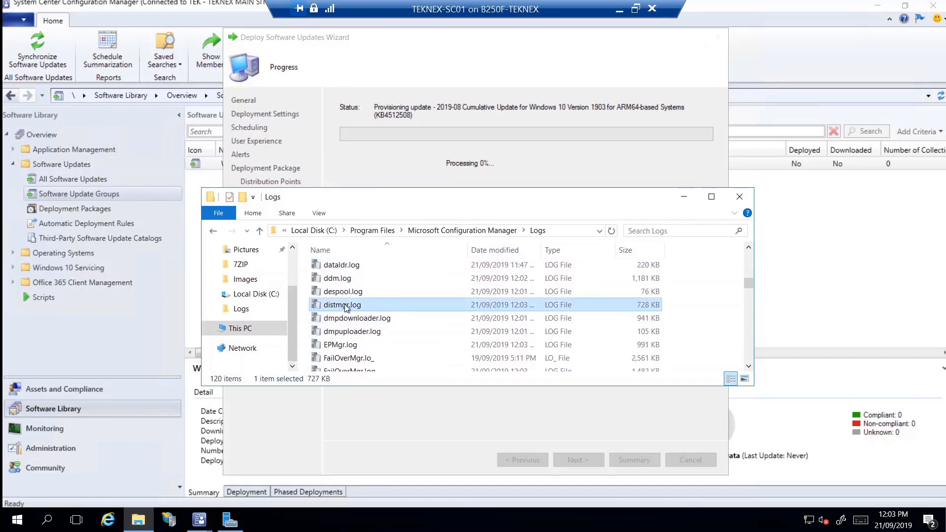
{"action": "double_click", "coordinate": [347, 306]}
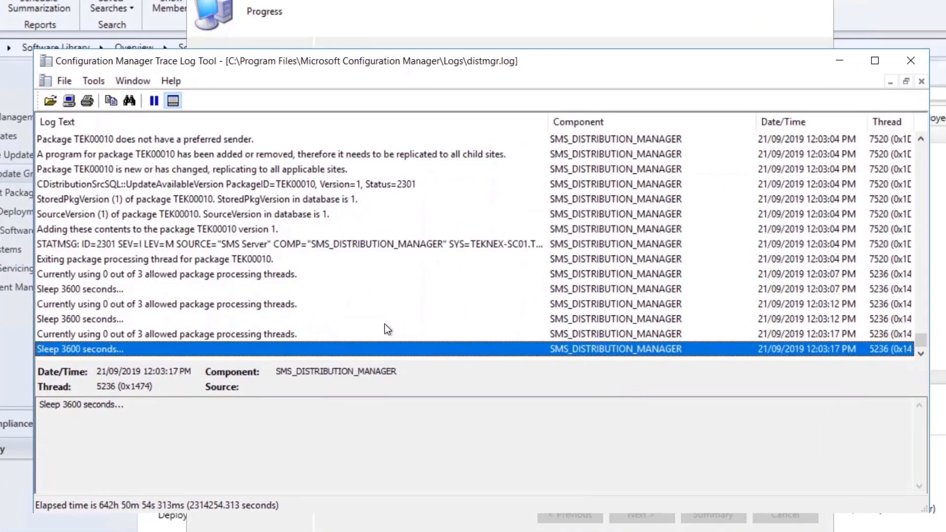
{"action": "left_click", "coordinate": [66, 232]}
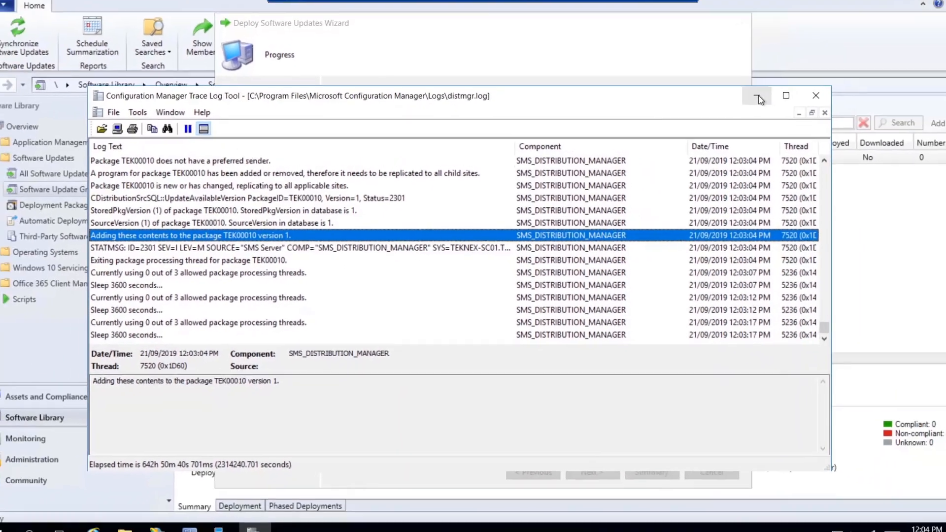
{"action": "left_click", "coordinate": [758, 98]}
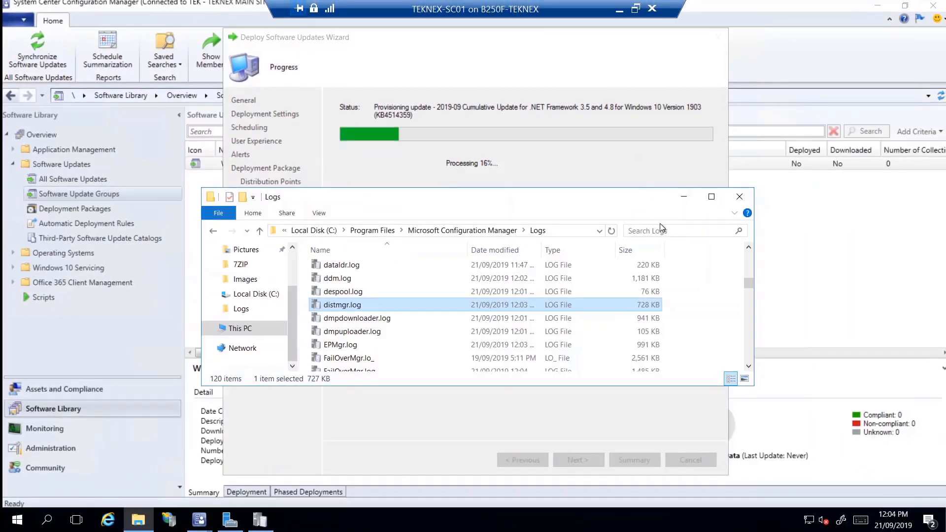
Step: Check the package ID of the Windows 10 1903 Updates01 Package under Deployment Packages, and return to the deployment wizard's progress
{"action": "left_click", "coordinate": [683, 196]}
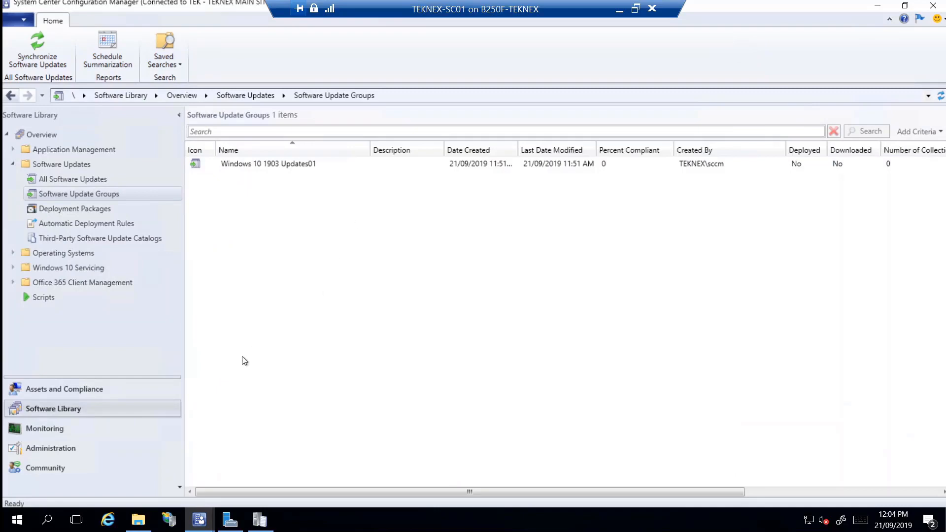
{"action": "left_click", "coordinate": [77, 208]}
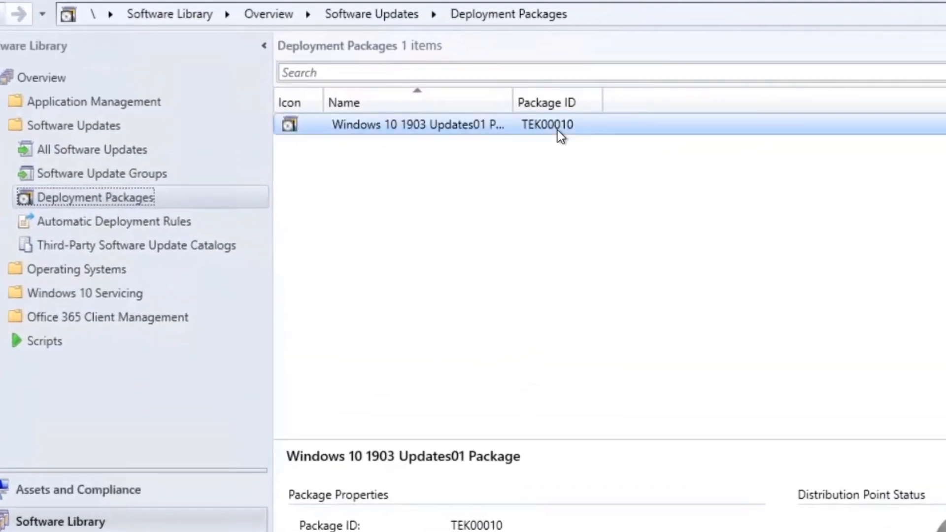
{"action": "left_click", "coordinate": [557, 131]}
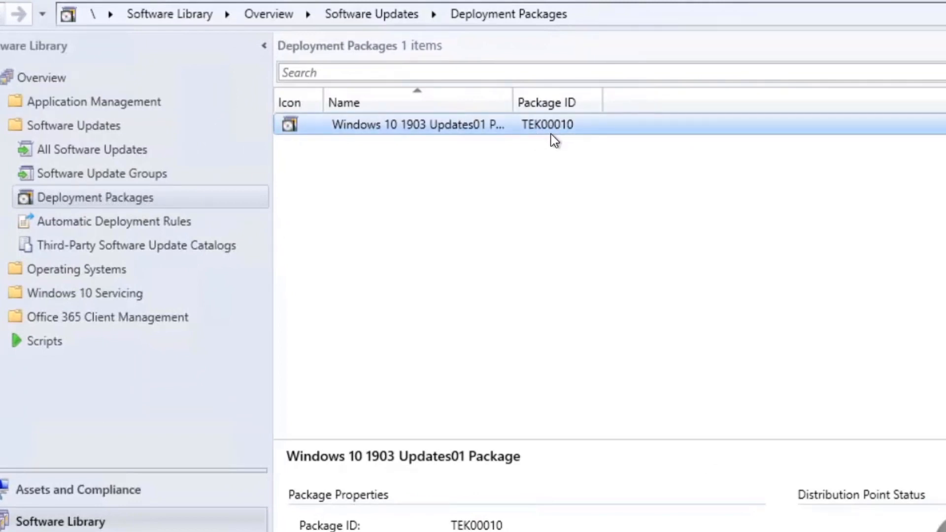
{"action": "left_click_drag", "start_coordinate": [513, 97], "coordinate": [675, 97]}
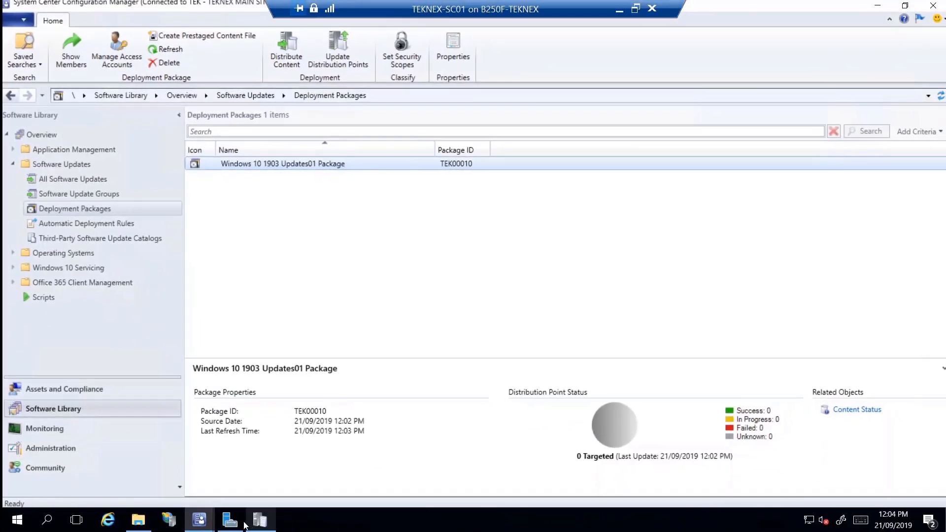
{"action": "mouse_move", "coordinate": [207, 518]}
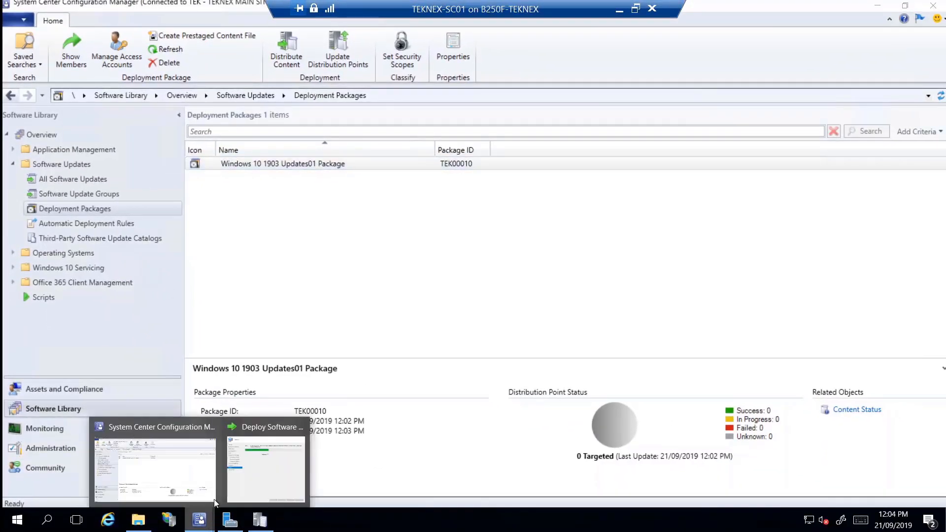
{"action": "left_click", "coordinate": [259, 478]}
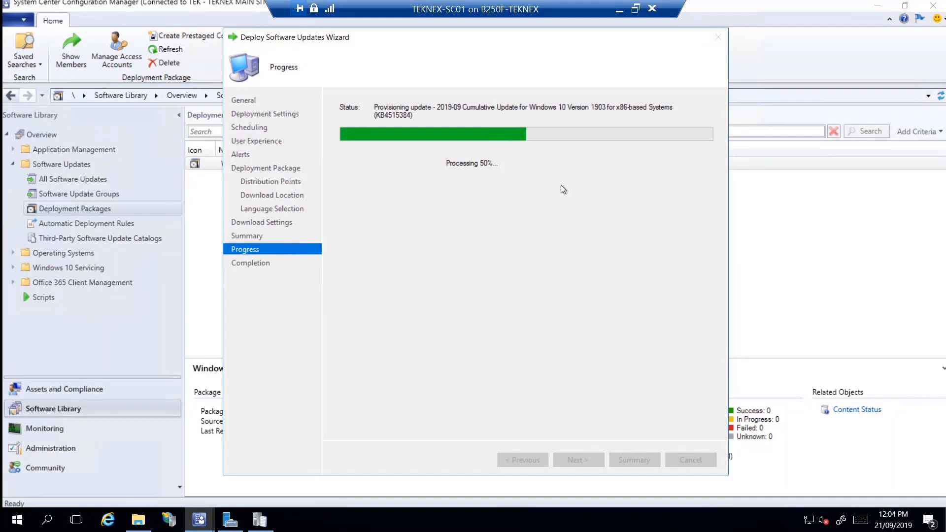
Step: Switch to Hyper-V Manager and connect to the PC-01 virtual machine
{"action": "left_click", "coordinate": [619, 8]}
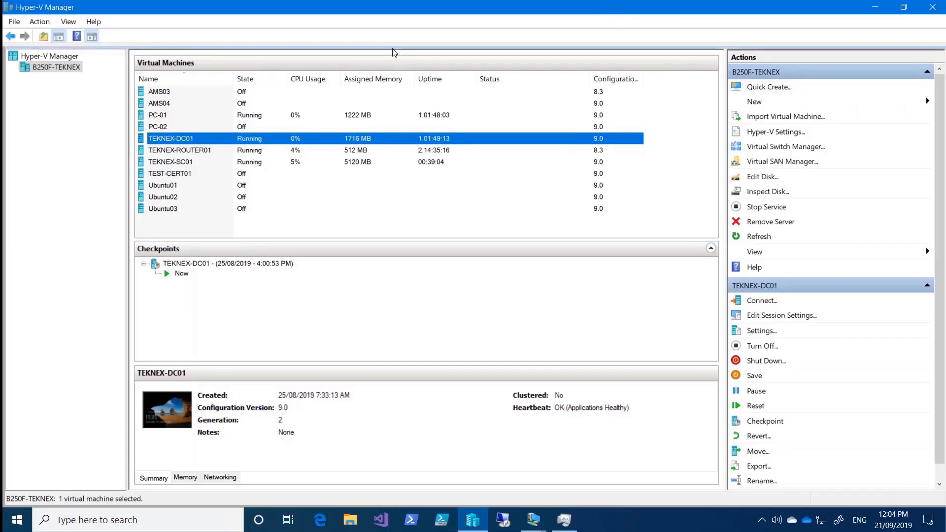
{"action": "left_click", "coordinate": [173, 118]}
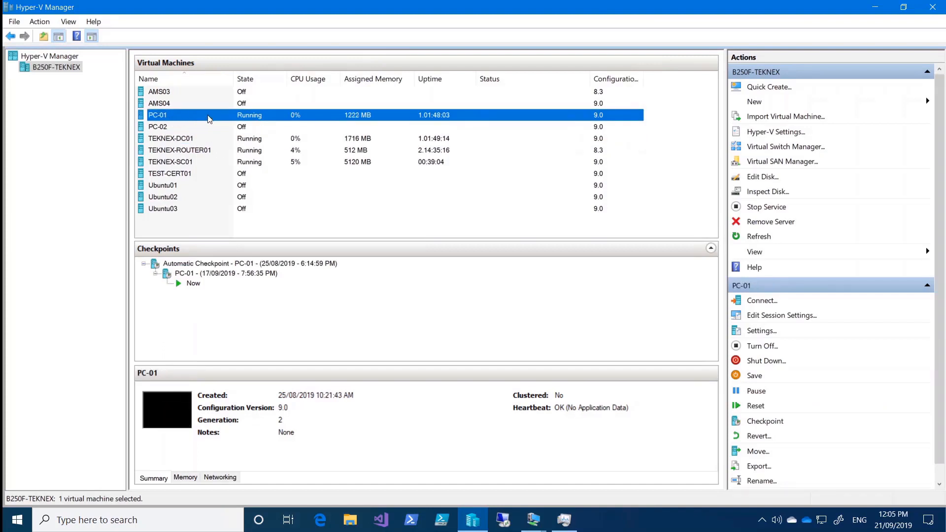
{"action": "double_click", "coordinate": [210, 120]}
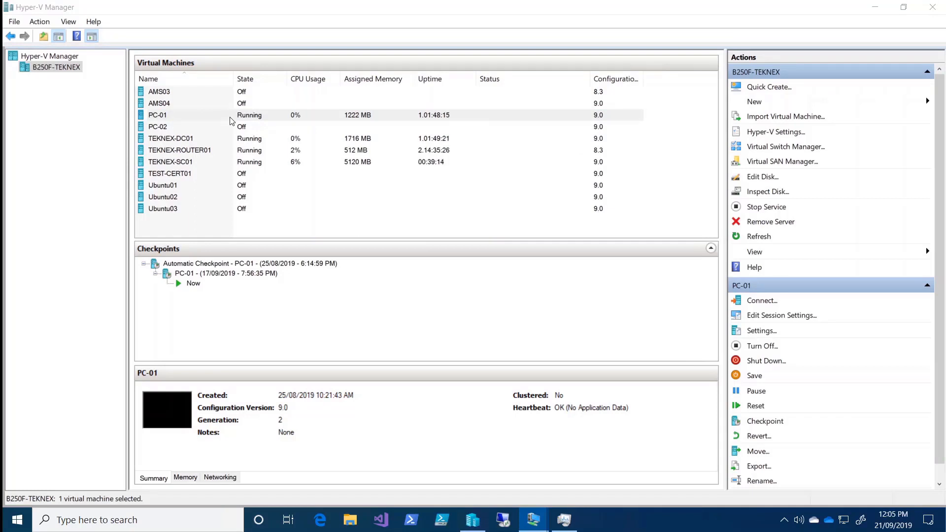
{"action": "left_click", "coordinate": [227, 122]}
{"action": "left_click", "coordinate": [181, 121]}
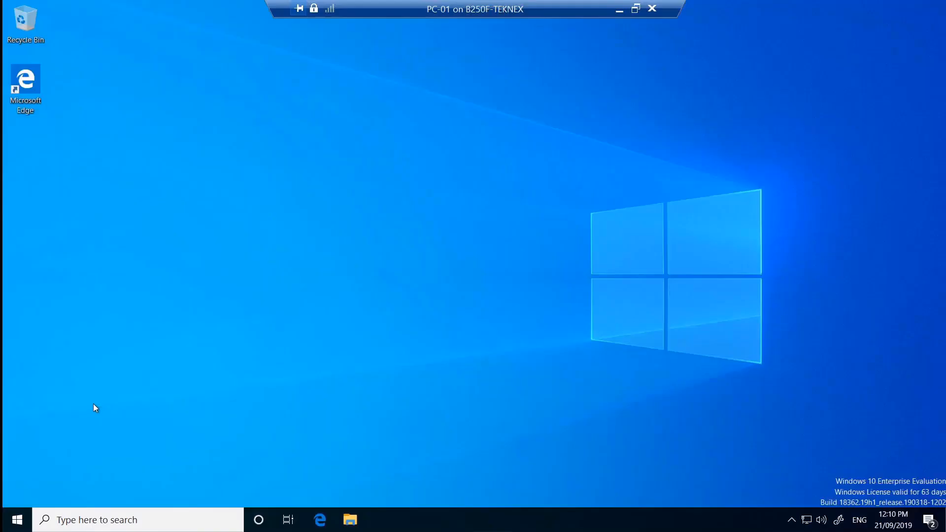
Step: Open the Windows Update history in PC-01's settings and examine the installed quality updates and their installation dates
{"action": "left_click", "coordinate": [17, 519]}
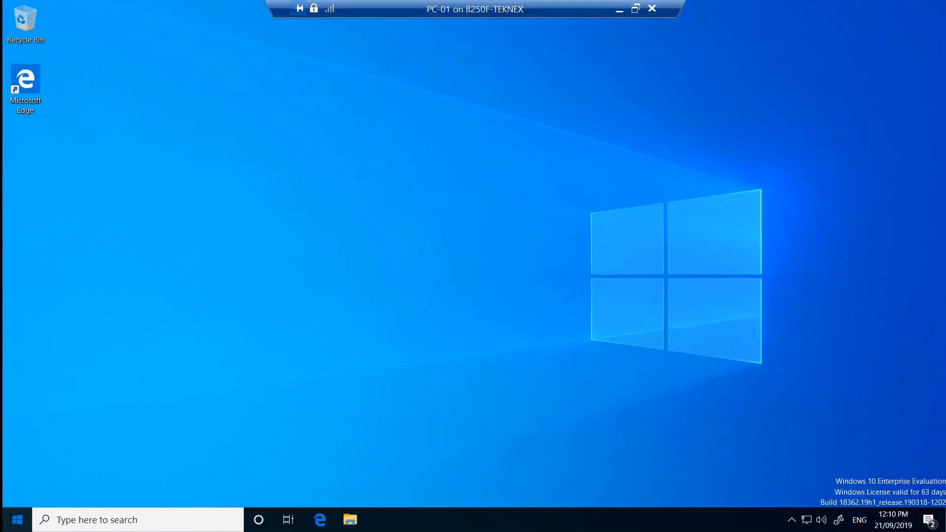
{"action": "left_click", "coordinate": [17, 465]}
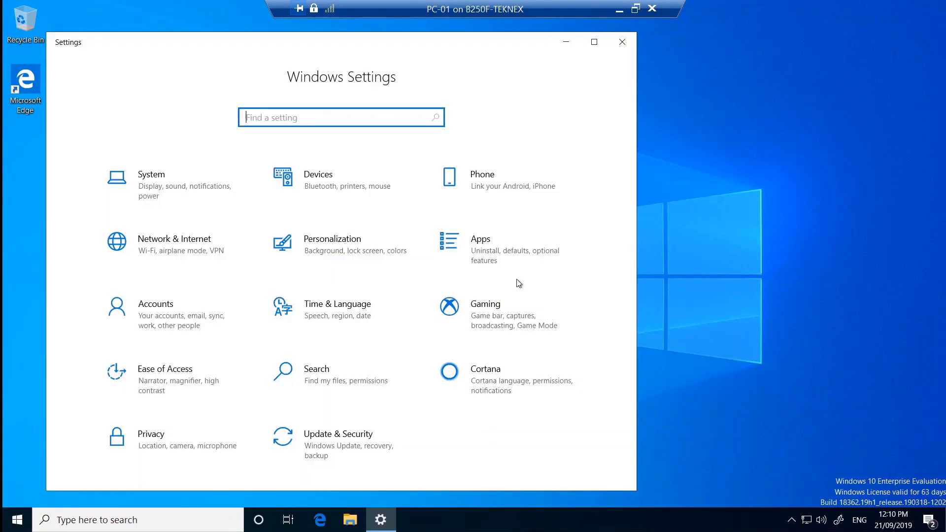
{"action": "left_click", "coordinate": [356, 453]}
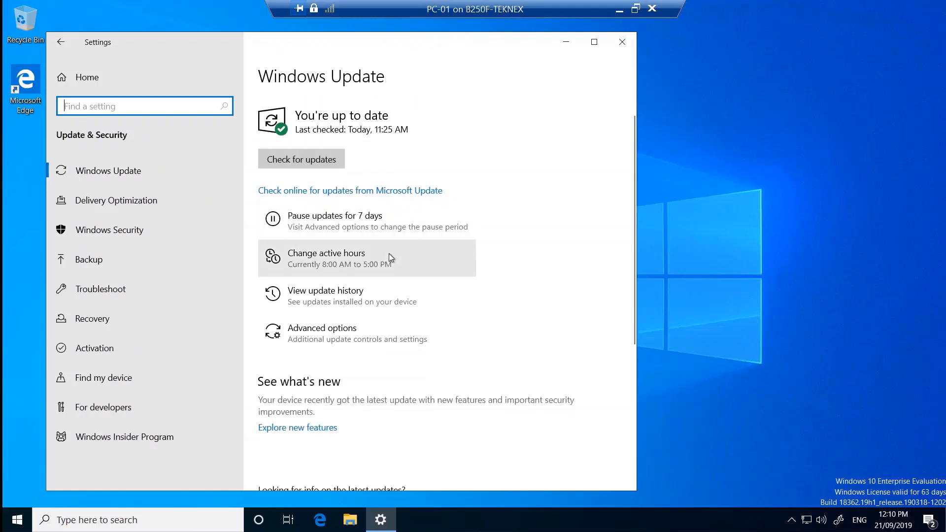
{"action": "left_click", "coordinate": [327, 297]}
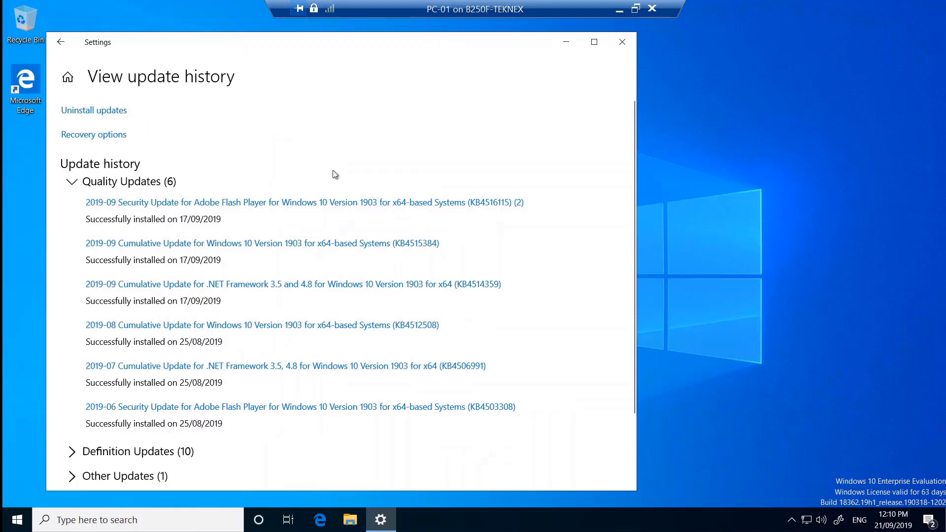
{"action": "scroll", "coordinate": [335, 182], "scroll_direction": "down", "scroll_amount": 2}
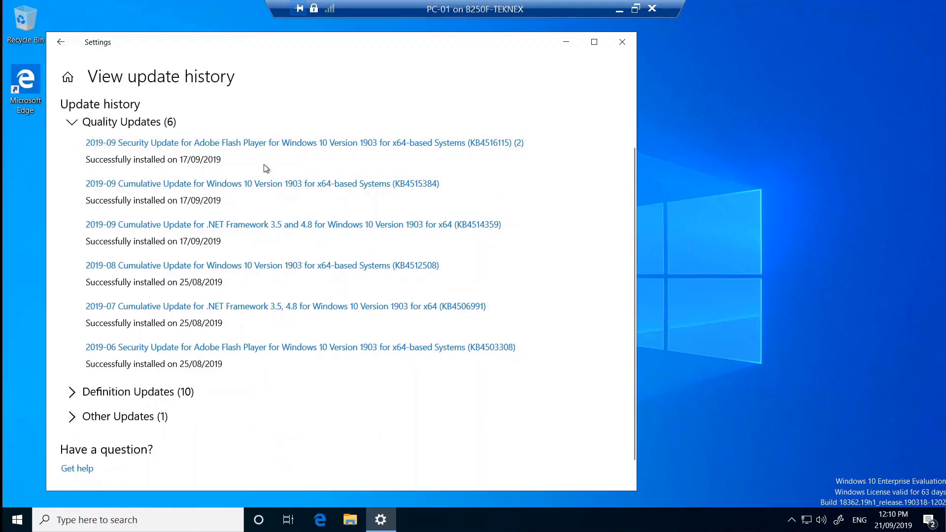
{"action": "left_click_drag", "start_coordinate": [319, 43], "coordinate": [426, 40]}
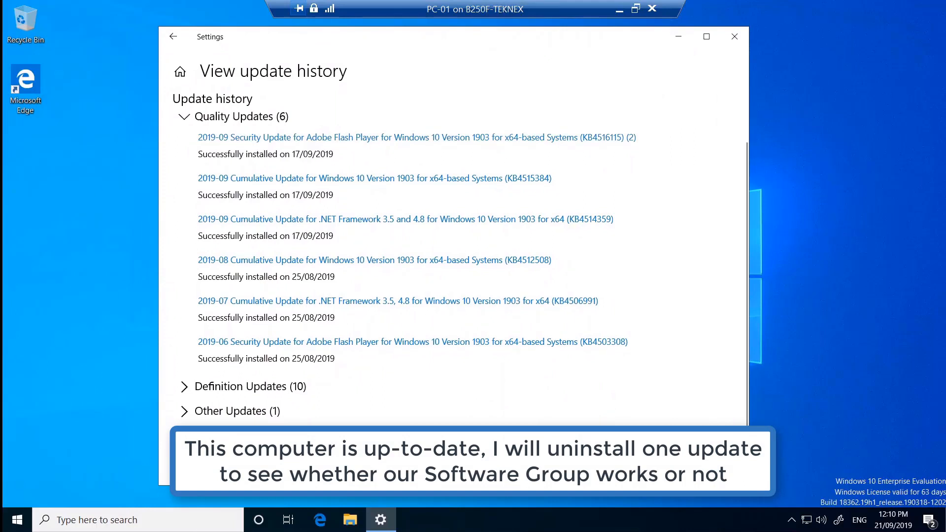
{"action": "left_click_drag", "start_coordinate": [289, 153], "coordinate": [326, 154]}
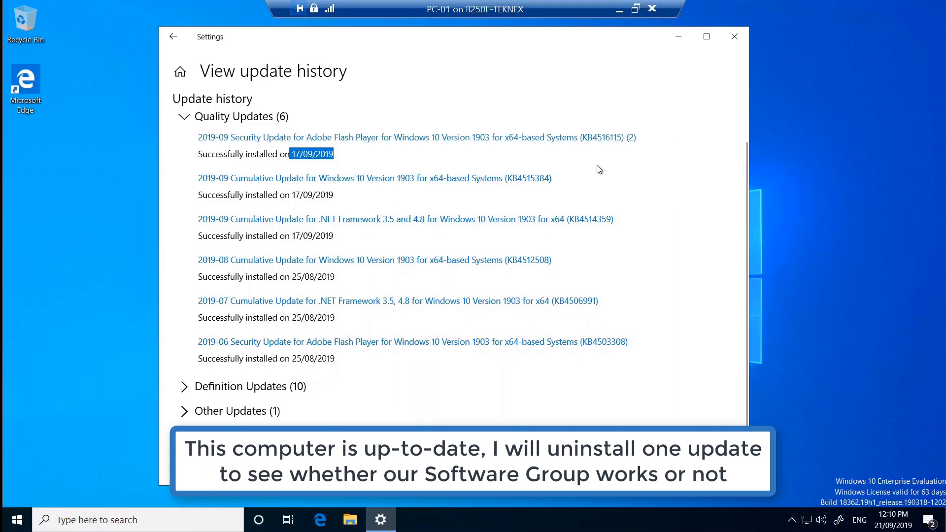
{"action": "scroll", "coordinate": [570, 170], "scroll_direction": "up", "scroll_amount": 1}
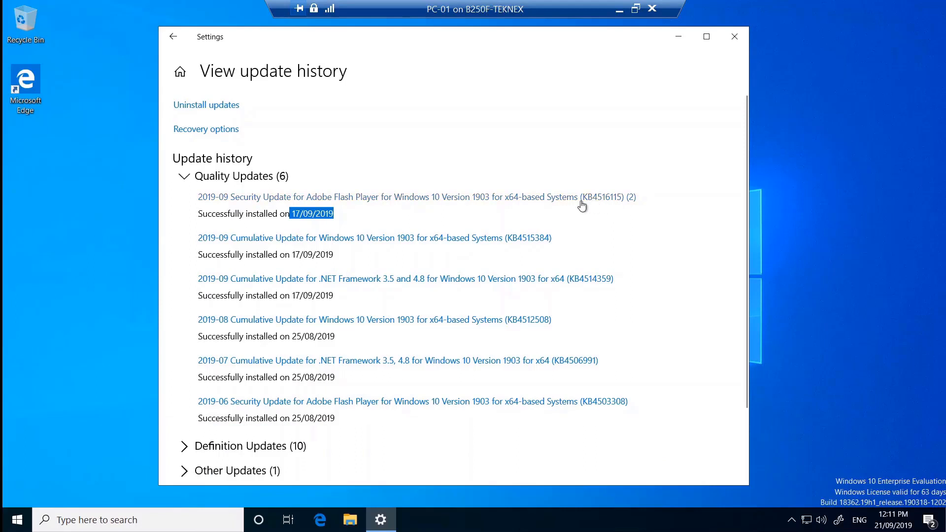
Step: Uninstall the Security Update for Adobe Flash Player from PC-01 and return to Hyper-V Manager
{"action": "left_click", "coordinate": [215, 108]}
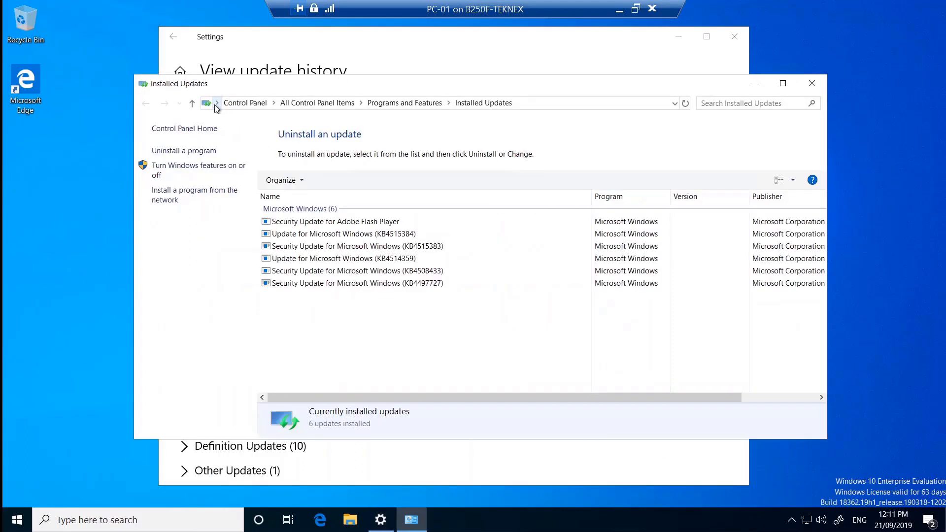
{"action": "left_click", "coordinate": [418, 225]}
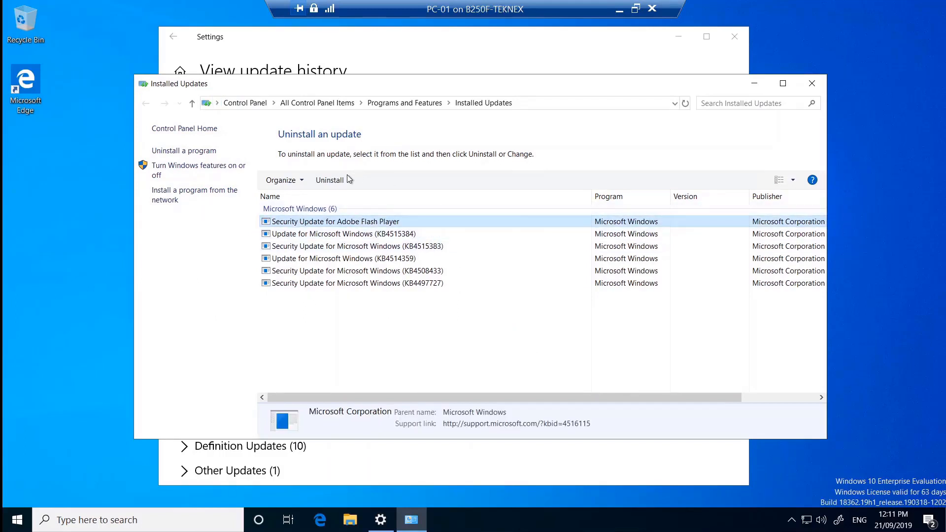
{"action": "left_click", "coordinate": [329, 181]}
{"action": "left_click", "coordinate": [562, 257]}
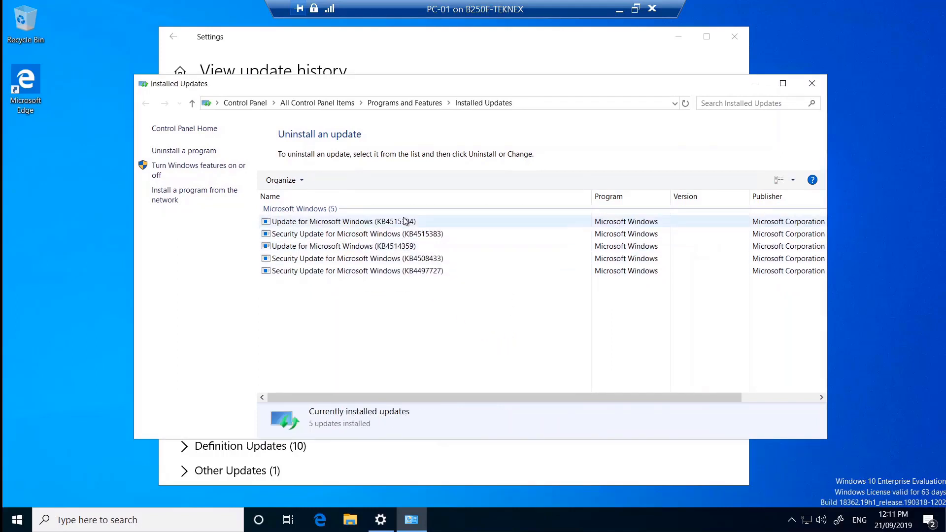
{"action": "left_click", "coordinate": [755, 84]}
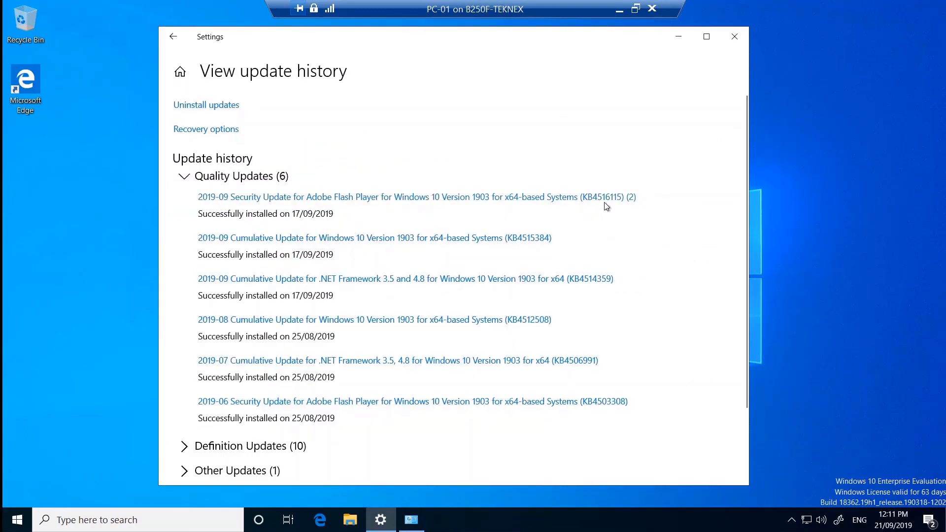
{"action": "left_click", "coordinate": [620, 9]}
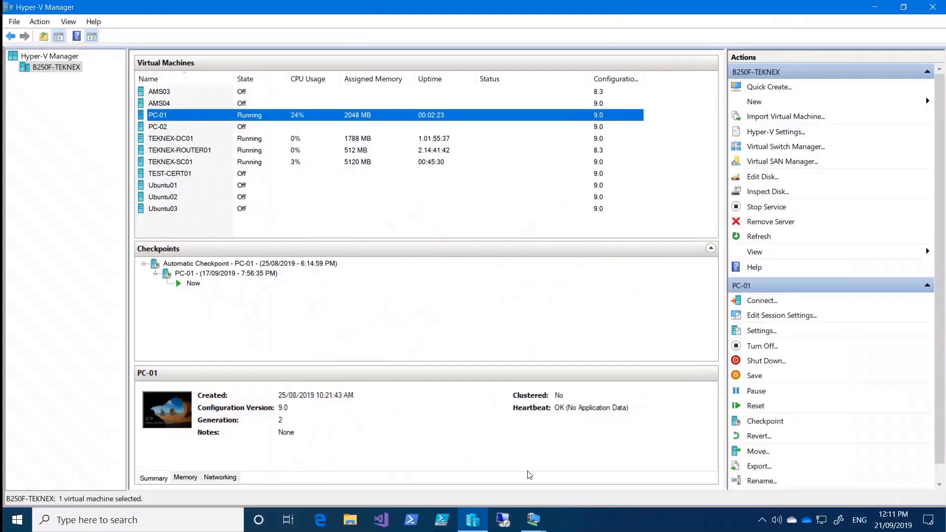
Step: Switch to the TEKNEX-SC01 session, review the completion details of the Deploy Software Updates Wizard, and close the wizard
{"action": "left_click", "coordinate": [533, 522]}
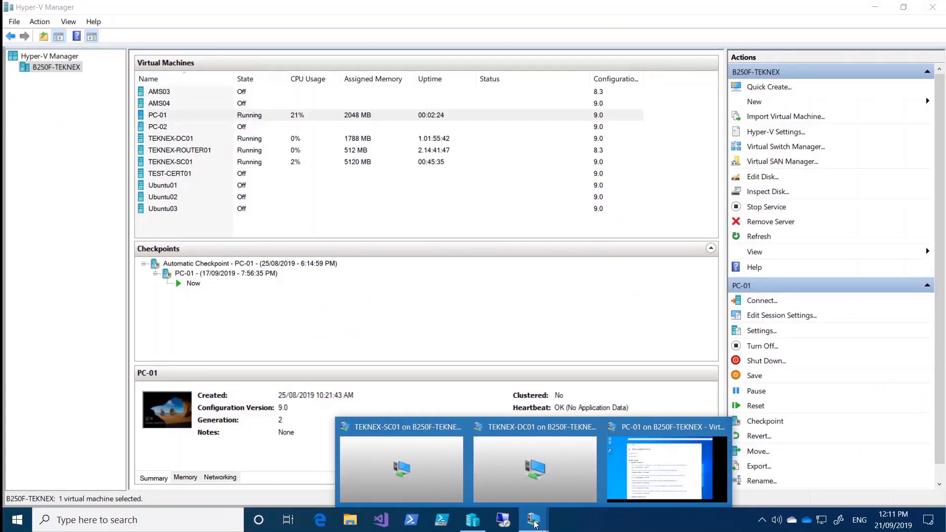
{"action": "left_click", "coordinate": [424, 480]}
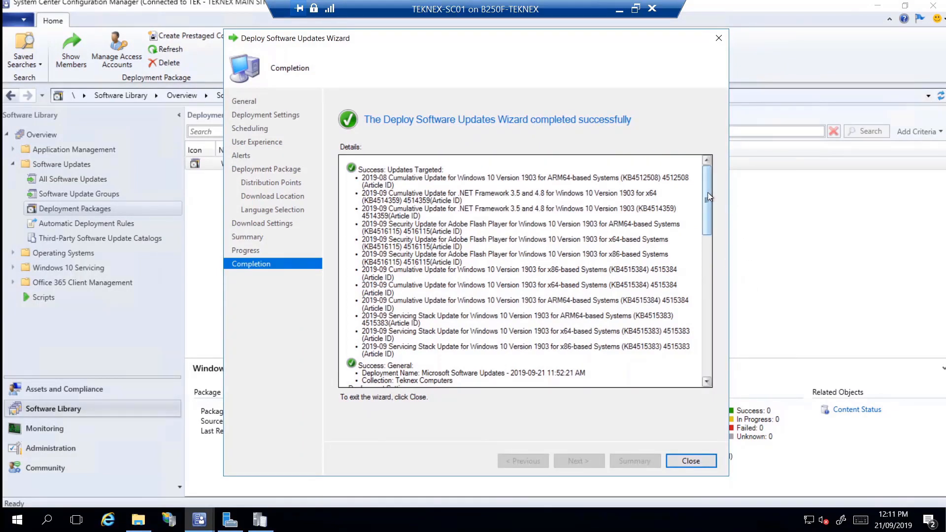
{"action": "scroll", "coordinate": [710, 237], "scroll_direction": "down", "scroll_amount": 2}
{"action": "left_click_drag", "start_coordinate": [714, 249], "coordinate": [706, 168]}
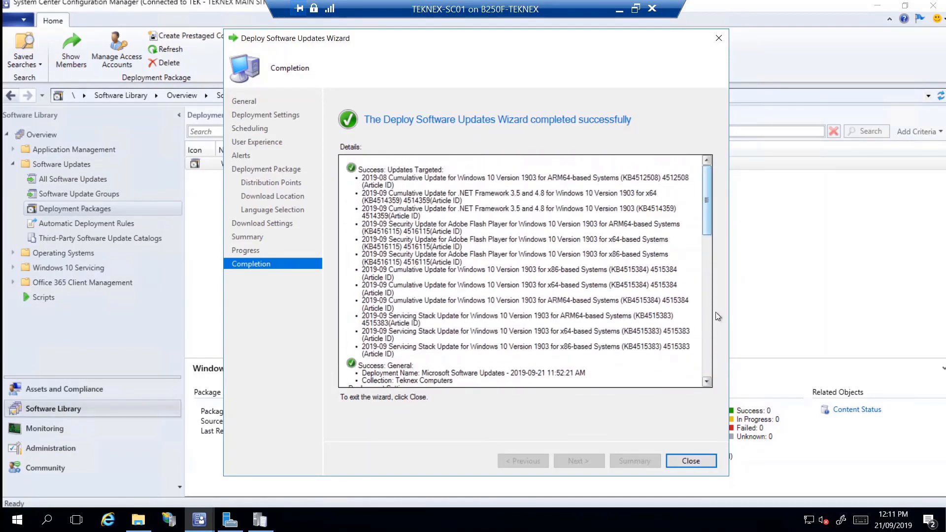
{"action": "left_click", "coordinate": [694, 463]}
Step: Show the members of the Windows 10 1903 Updates01 software update group
{"action": "left_click", "coordinate": [84, 197]}
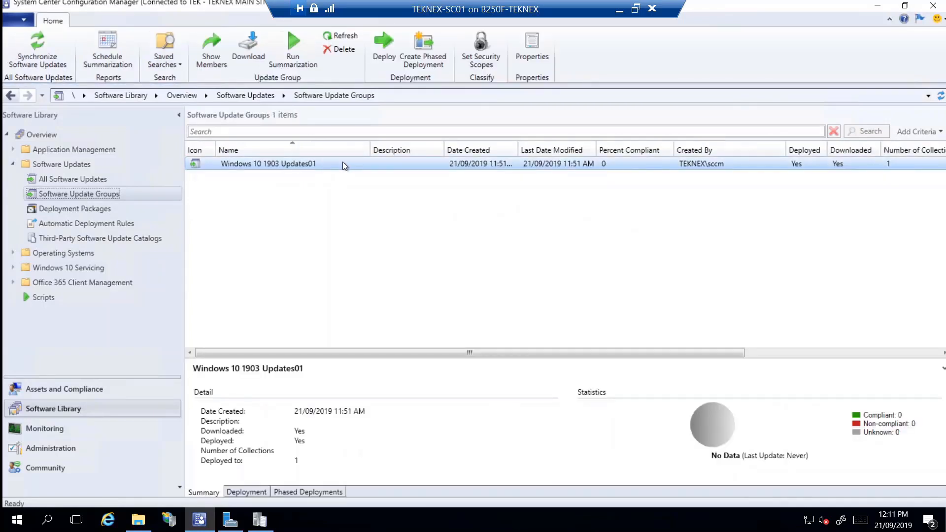
{"action": "right_click", "coordinate": [343, 165]}
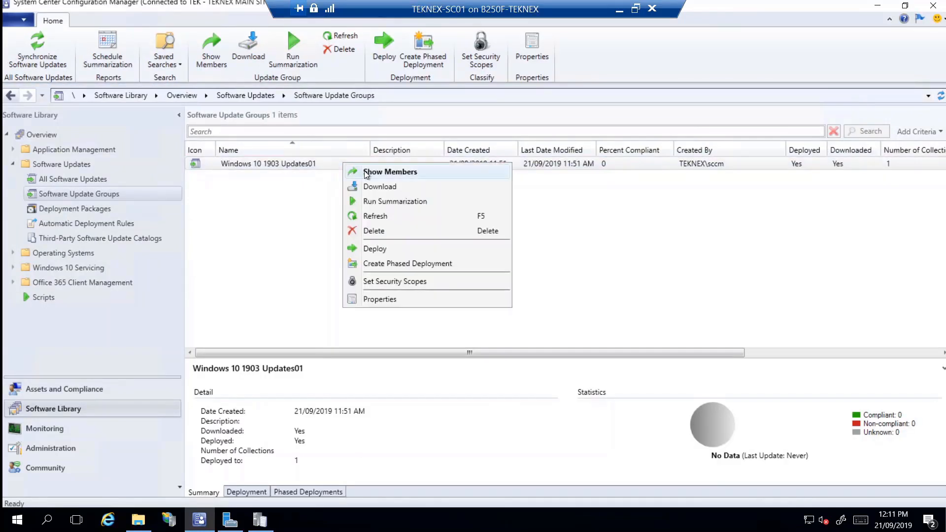
{"action": "left_click", "coordinate": [365, 173]}
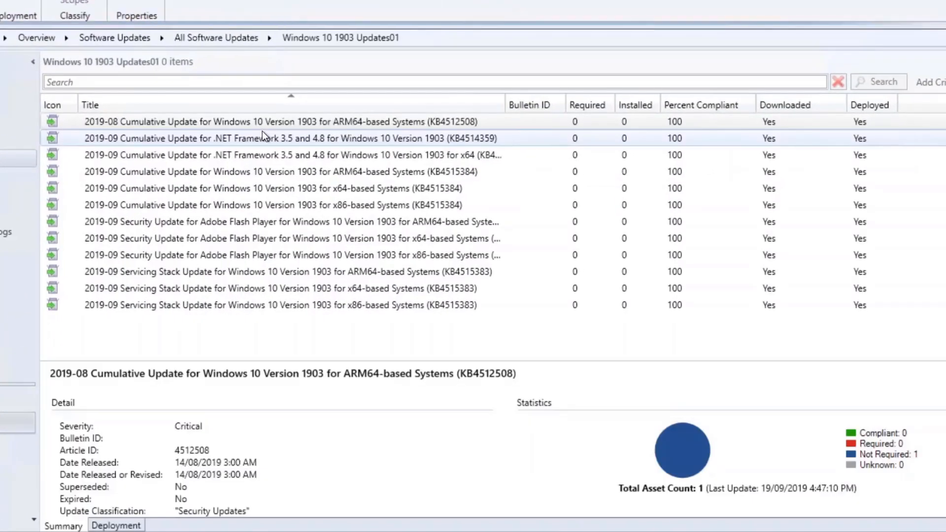
Step: Widen the Title column to read the full update names and select the x64 Adobe Flash Player security update (KB4516115)
{"action": "left_click", "coordinate": [453, 128]}
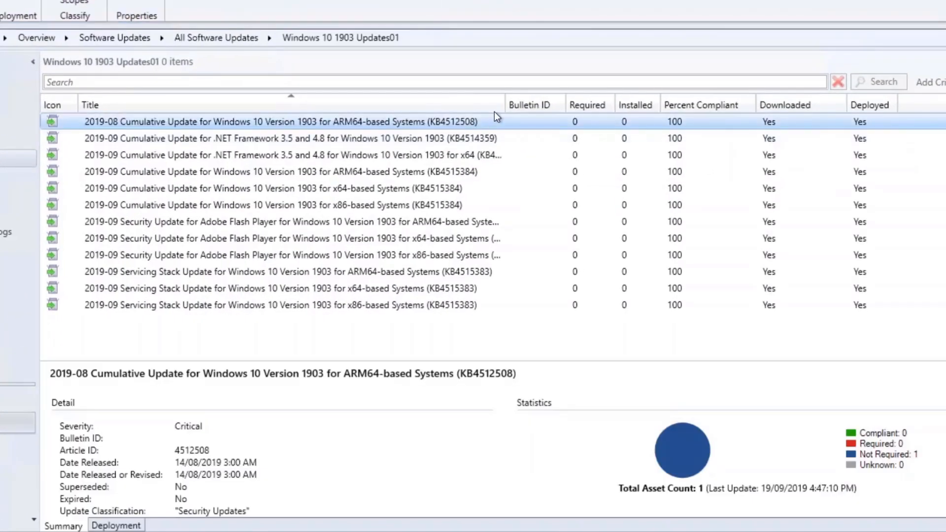
{"action": "left_click_drag", "start_coordinate": [505, 101], "coordinate": [530, 101]}
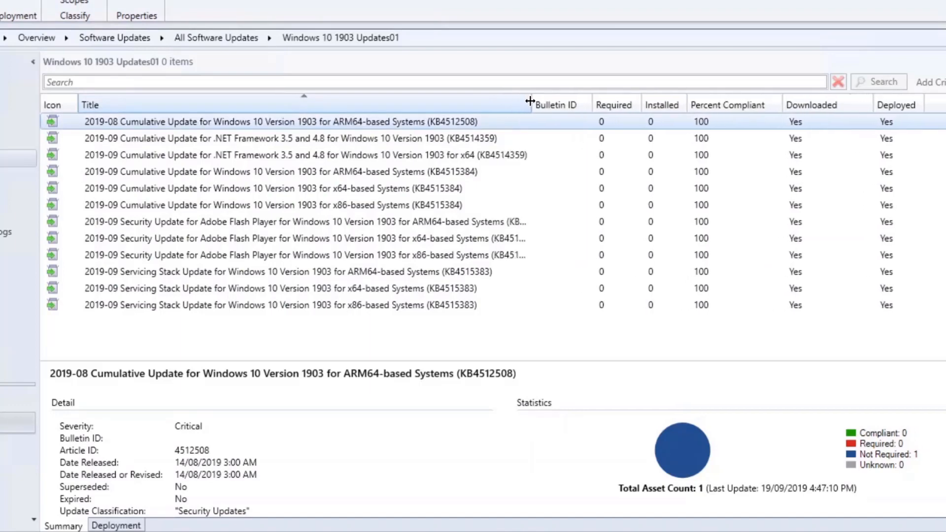
{"action": "double_click", "coordinate": [530, 101]}
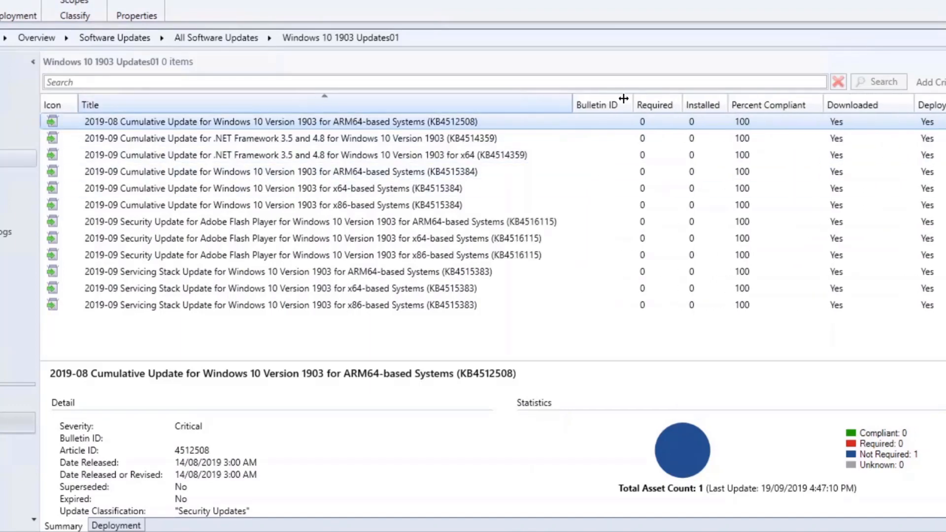
{"action": "left_click_drag", "start_coordinate": [622, 98], "coordinate": [636, 96]}
{"action": "left_click", "coordinate": [548, 240]}
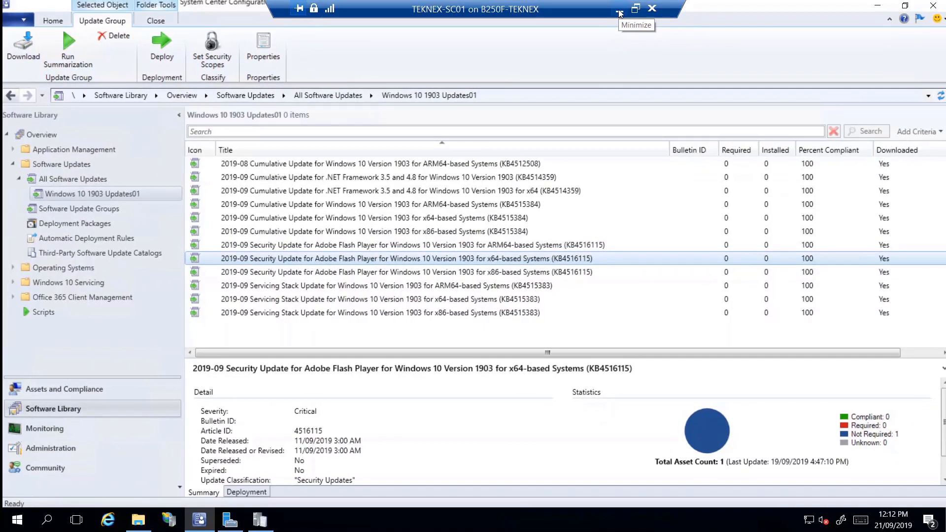
Step: Switch to the PC-01 virtual machine session and minimize its update history window
{"action": "left_click", "coordinate": [619, 13]}
{"action": "mouse_move", "coordinate": [538, 527]}
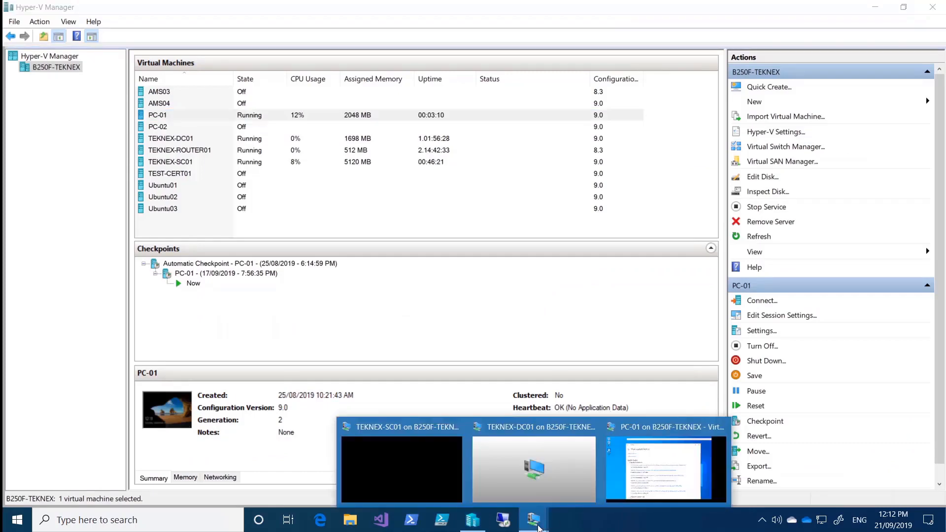
{"action": "left_click", "coordinate": [644, 462]}
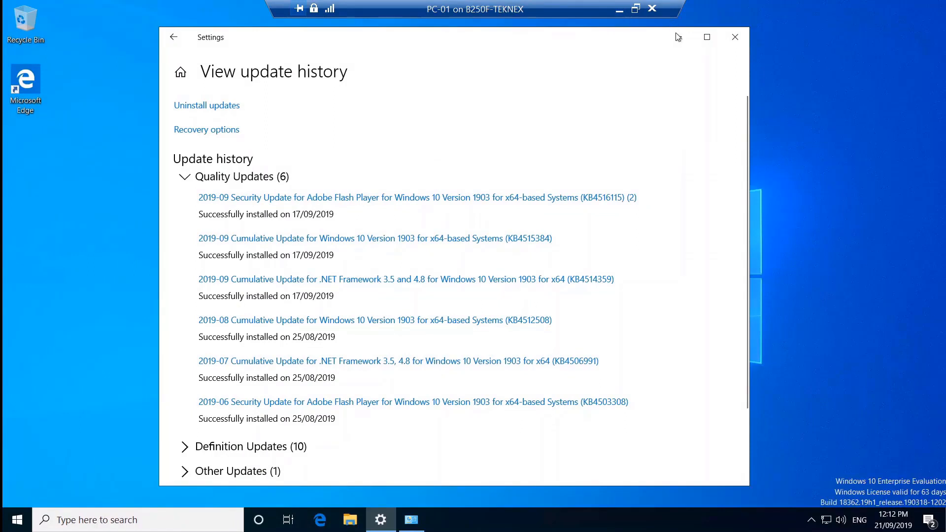
{"action": "left_click", "coordinate": [673, 46]}
Step: Open Software Center on PC-01 and check its list of available updates
{"action": "left_click", "coordinate": [17, 520]}
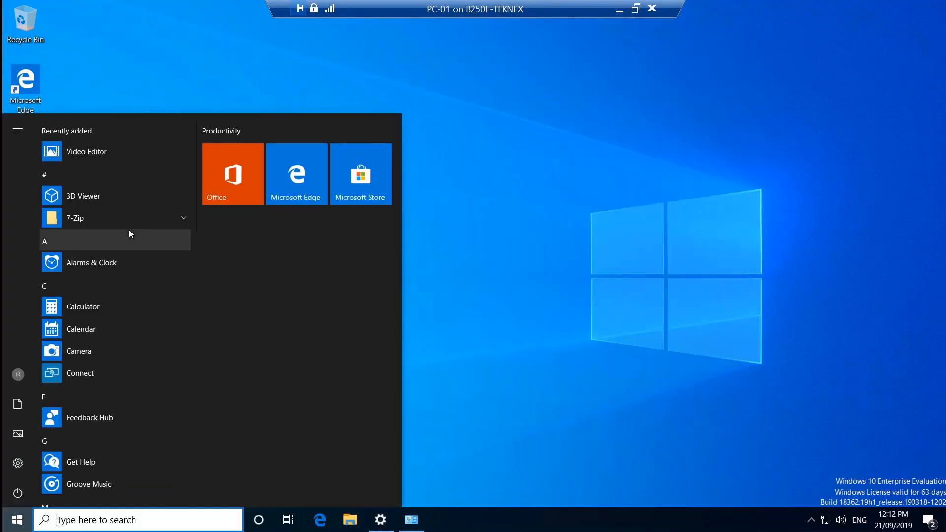
{"action": "scroll", "coordinate": [121, 256], "scroll_direction": "down", "scroll_amount": 5}
{"action": "left_click", "coordinate": [132, 364]}
{"action": "left_click", "coordinate": [119, 388]}
{"action": "left_click", "coordinate": [146, 131]}
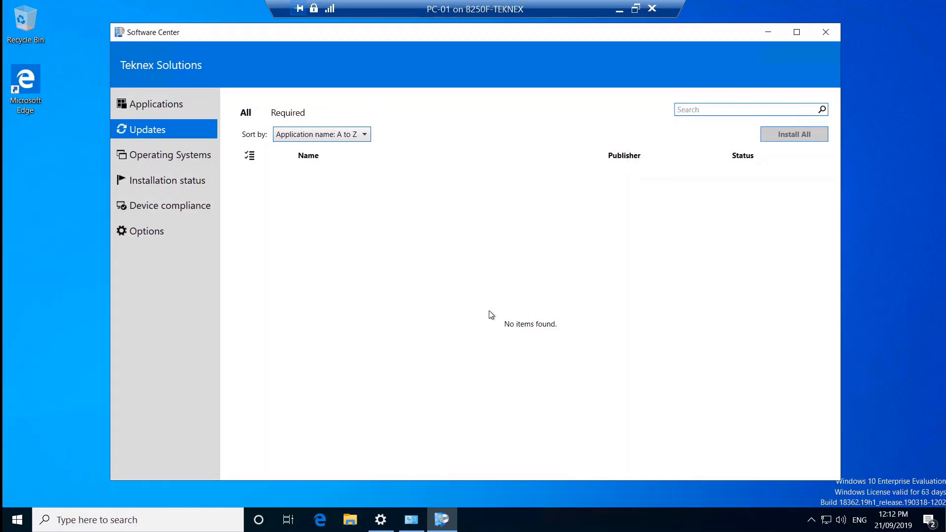
Step: Open the Configuration Manager client properties from Control Panel on PC-01 and show the available client actions
{"action": "left_click", "coordinate": [411, 519]}
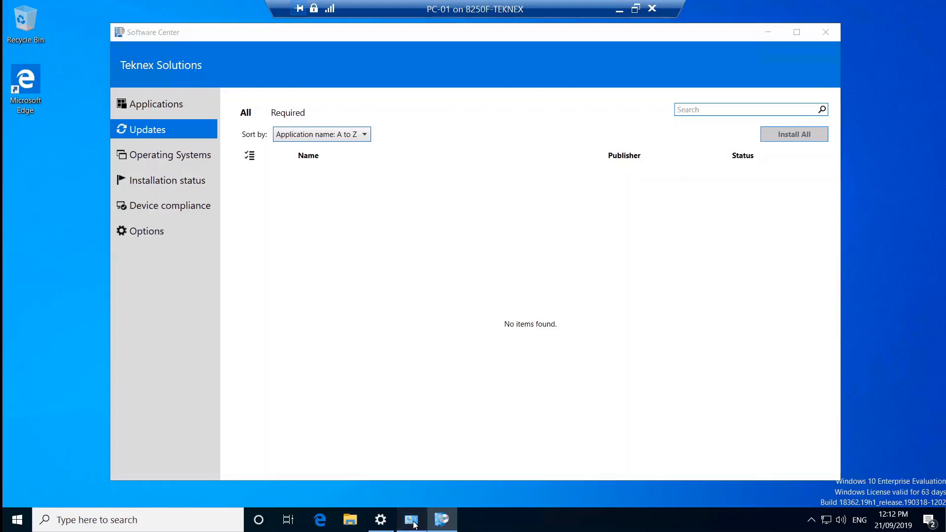
{"action": "left_click", "coordinate": [183, 129]}
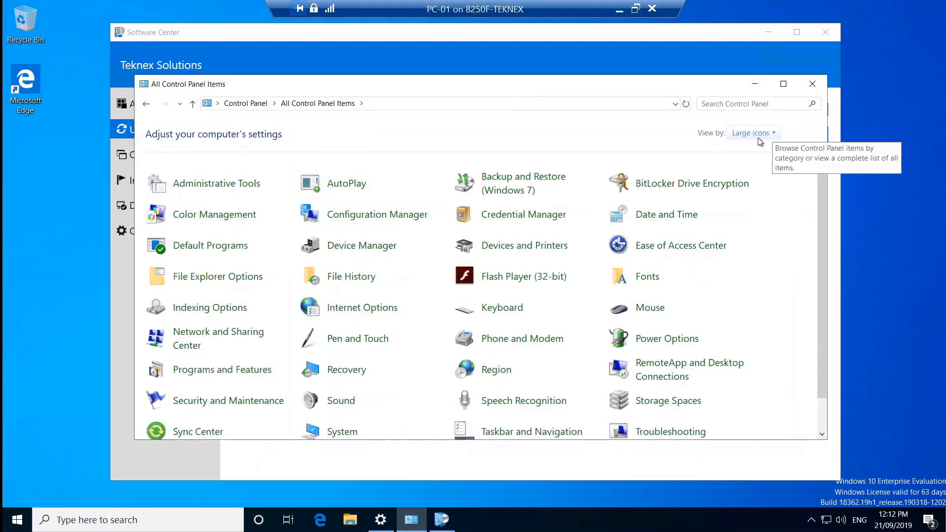
{"action": "left_click", "coordinate": [380, 218]}
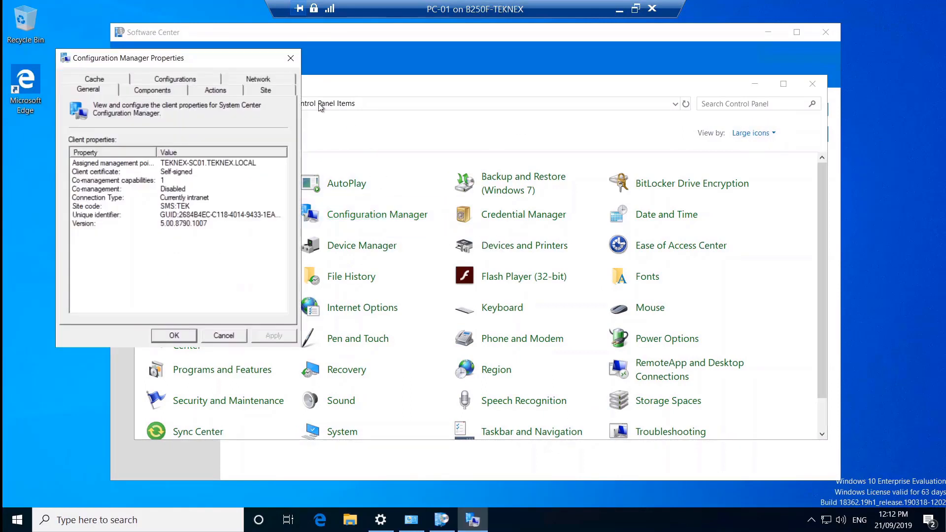
{"action": "left_click", "coordinate": [216, 91]}
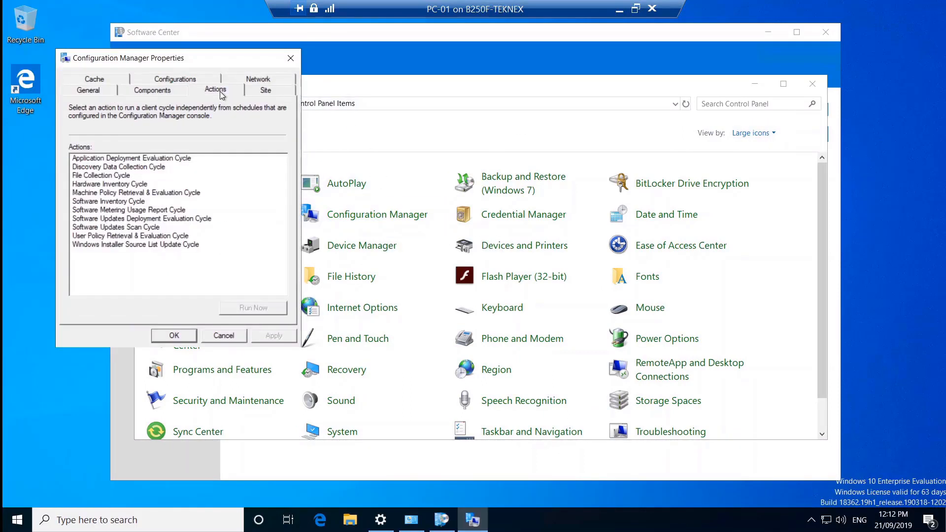
Step: Run the Software Updates Deployment Evaluation Cycle on the PC-01 client
{"action": "left_click", "coordinate": [125, 227]}
{"action": "left_click", "coordinate": [131, 219]}
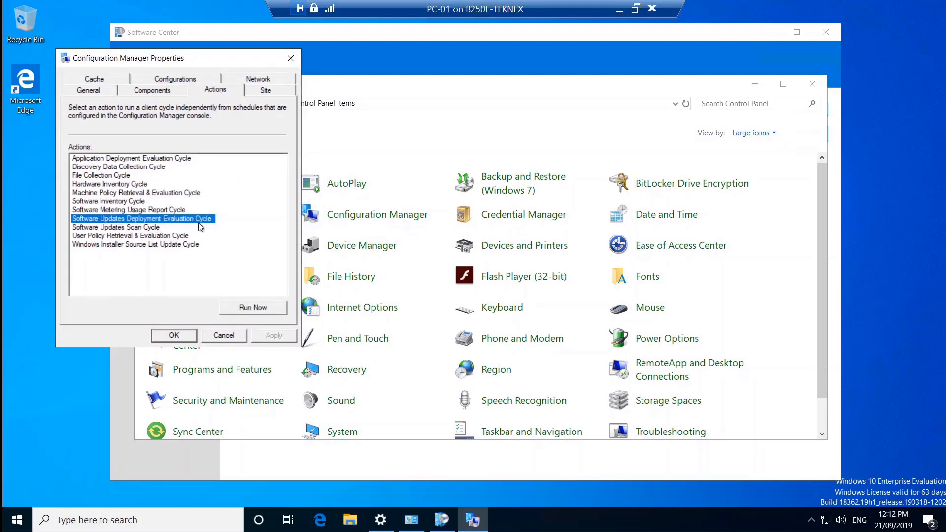
{"action": "left_click", "coordinate": [235, 307]}
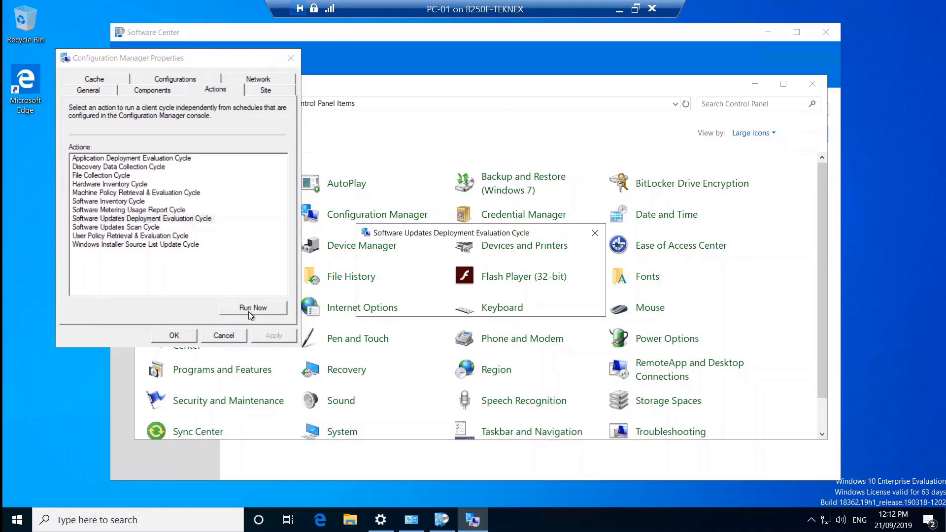
{"action": "left_click", "coordinate": [574, 304]}
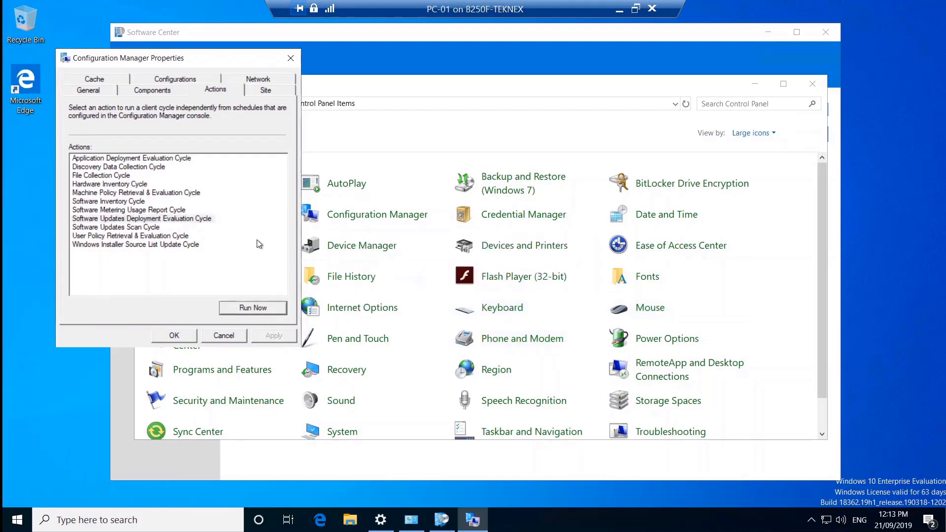
Step: Run the Software Updates Scan Cycle, close the client properties, and minimize Control Panel
{"action": "left_click", "coordinate": [127, 228]}
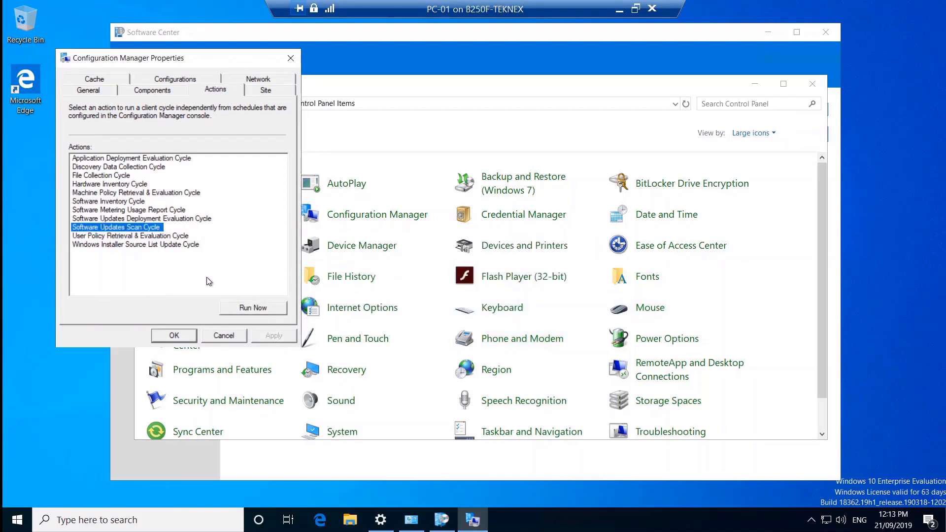
{"action": "left_click", "coordinate": [258, 311]}
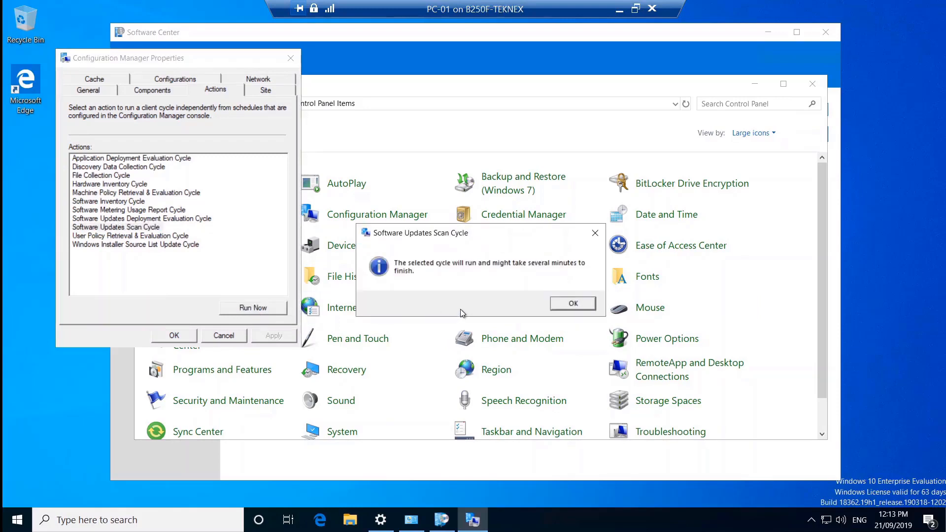
{"action": "left_click", "coordinate": [566, 306]}
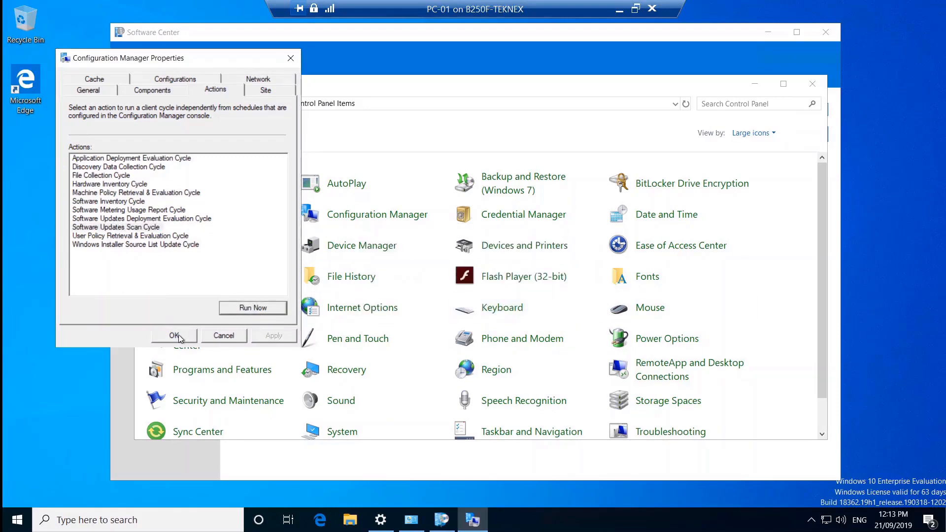
{"action": "left_click", "coordinate": [175, 336]}
{"action": "left_click", "coordinate": [754, 84]}
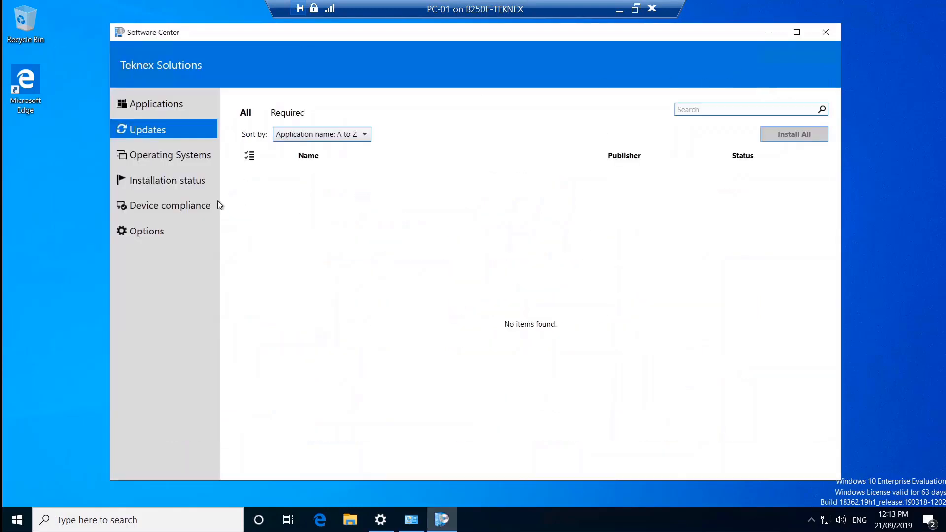
Step: Recheck the updates in Software Center and view the details of the Adobe Flash Player security update (KB4516115)
{"action": "left_click", "coordinate": [169, 155]}
{"action": "left_click", "coordinate": [155, 131]}
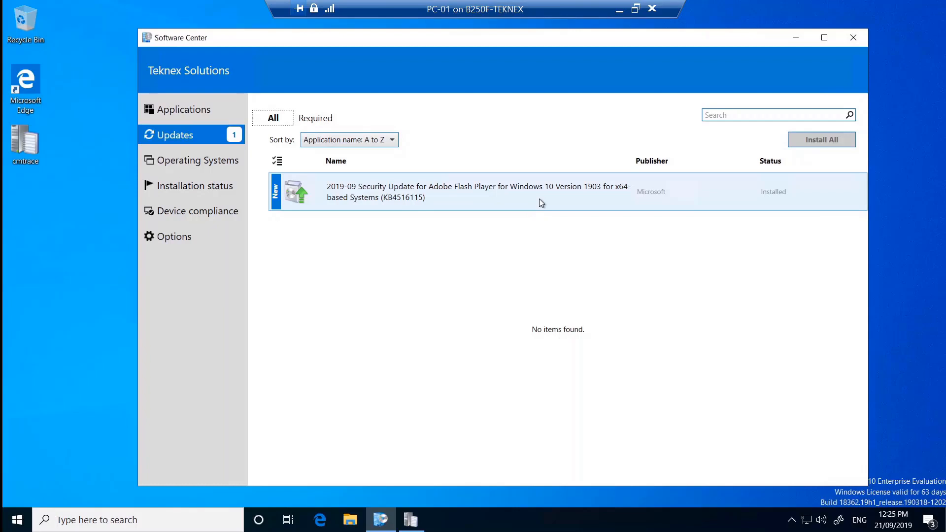
{"action": "left_click", "coordinate": [555, 205]}
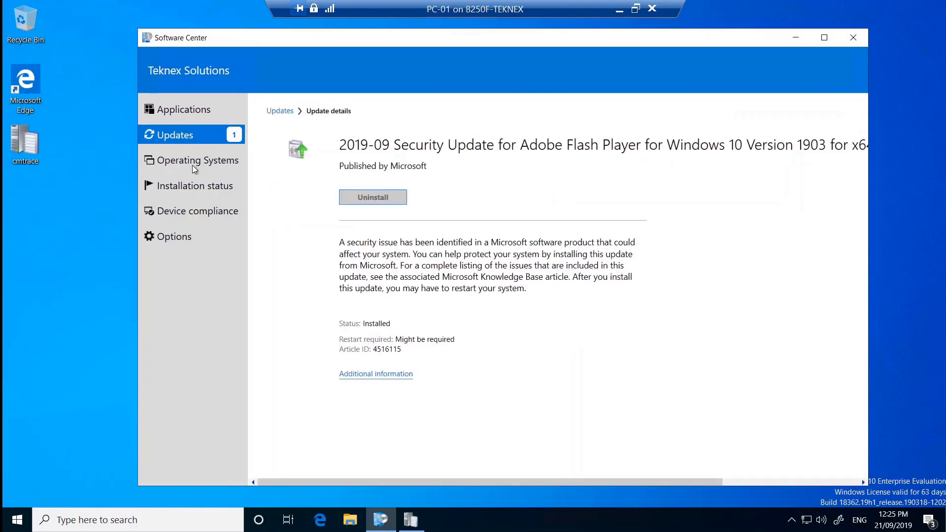
{"action": "left_click", "coordinate": [188, 115]}
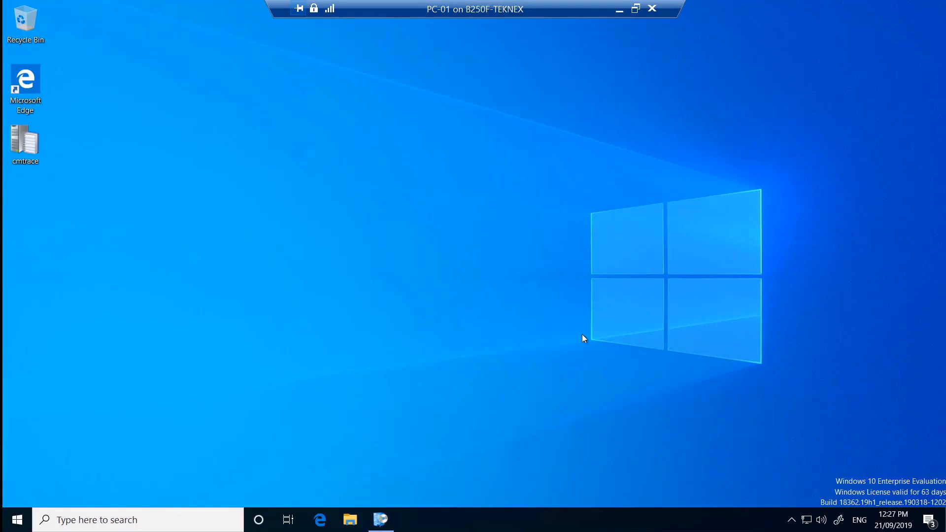
Step: Open the Configuration Manager client logs folder C:\Windows\CCM\Logs on PC-01 in File Explorer
{"action": "left_click", "coordinate": [354, 522]}
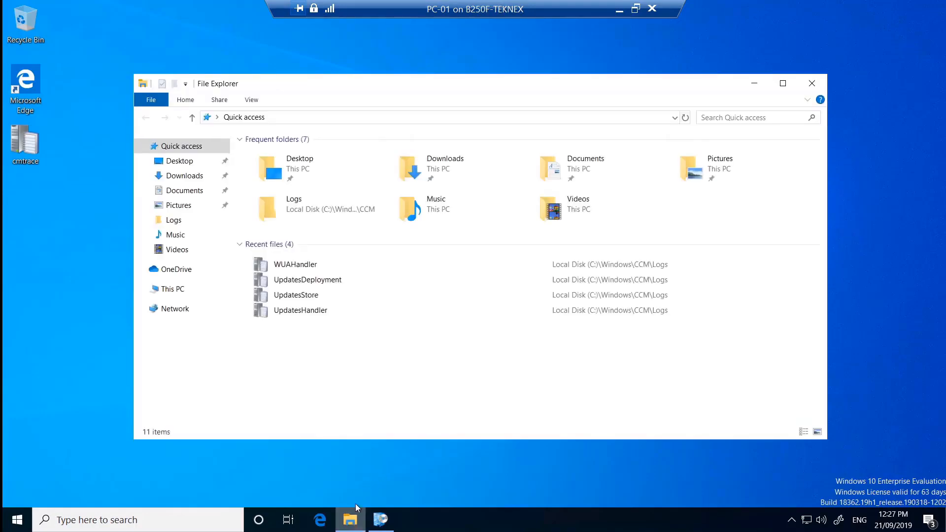
{"action": "left_click", "coordinate": [193, 290]}
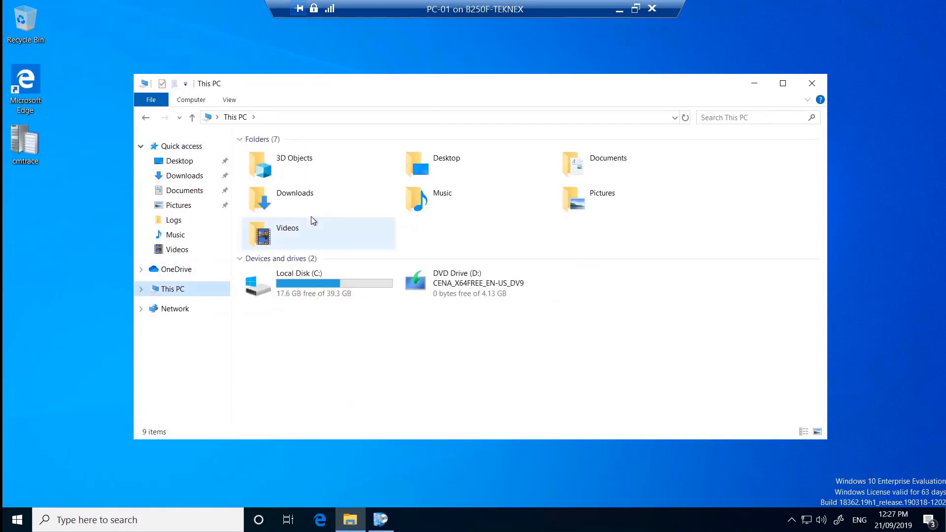
{"action": "left_click", "coordinate": [307, 284]}
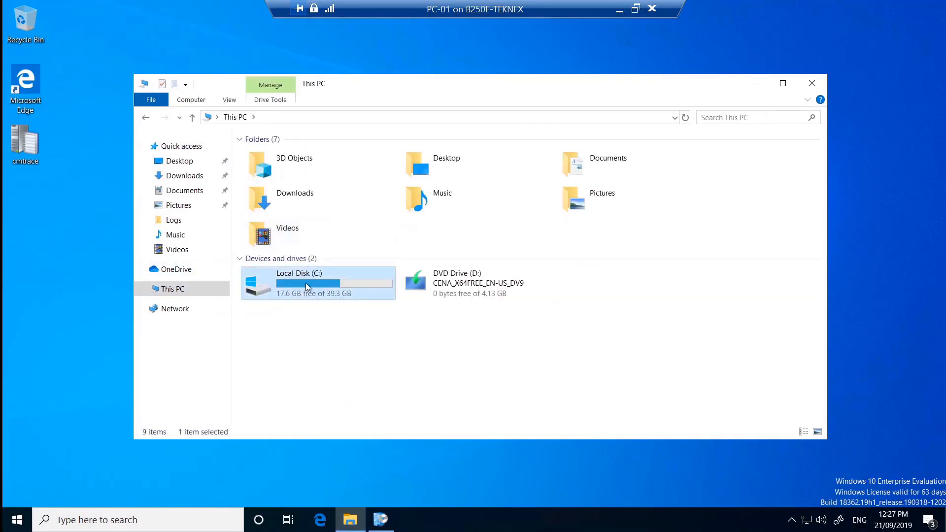
{"action": "double_click", "coordinate": [305, 283]}
{"action": "left_click", "coordinate": [288, 209]}
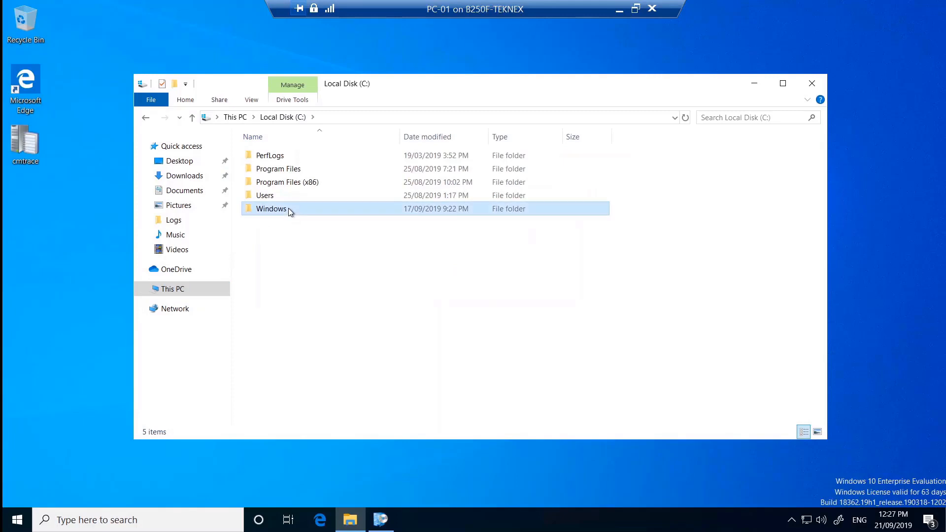
{"action": "double_click", "coordinate": [288, 209]}
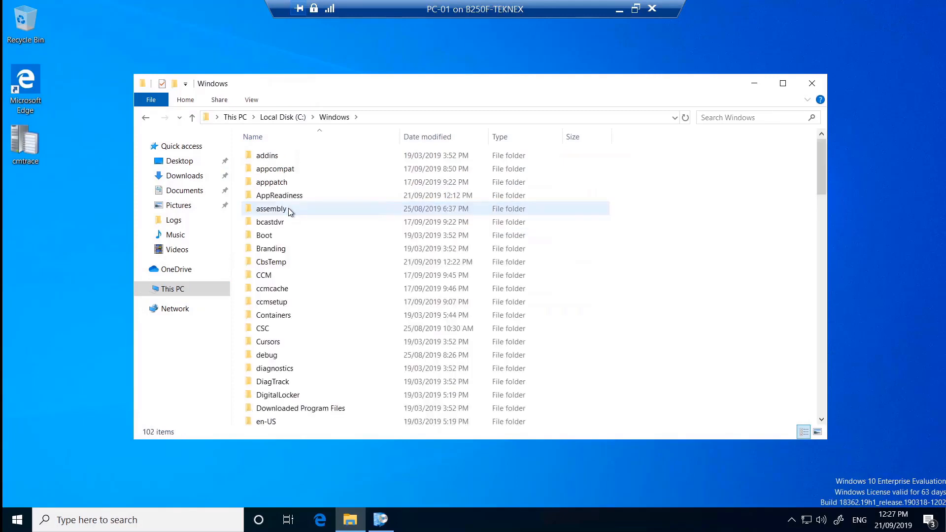
{"action": "double_click", "coordinate": [275, 279]}
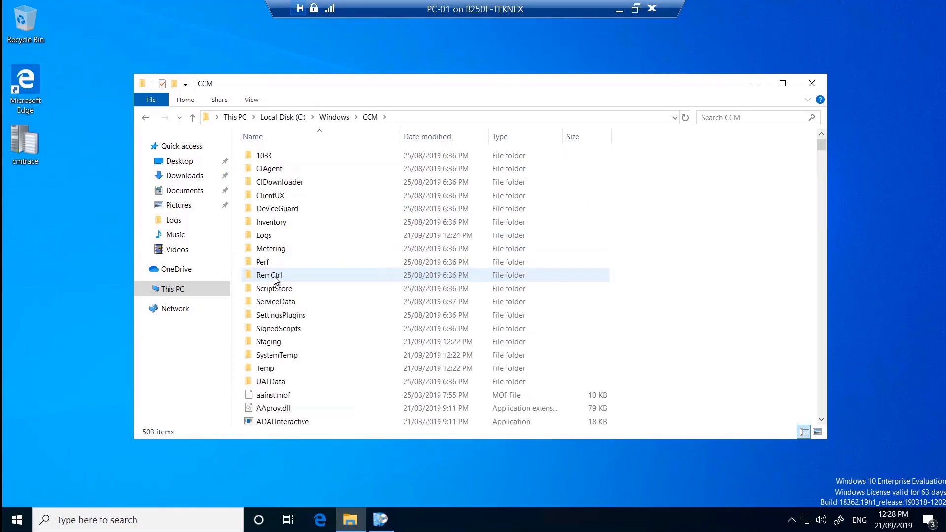
{"action": "left_click", "coordinate": [302, 238]}
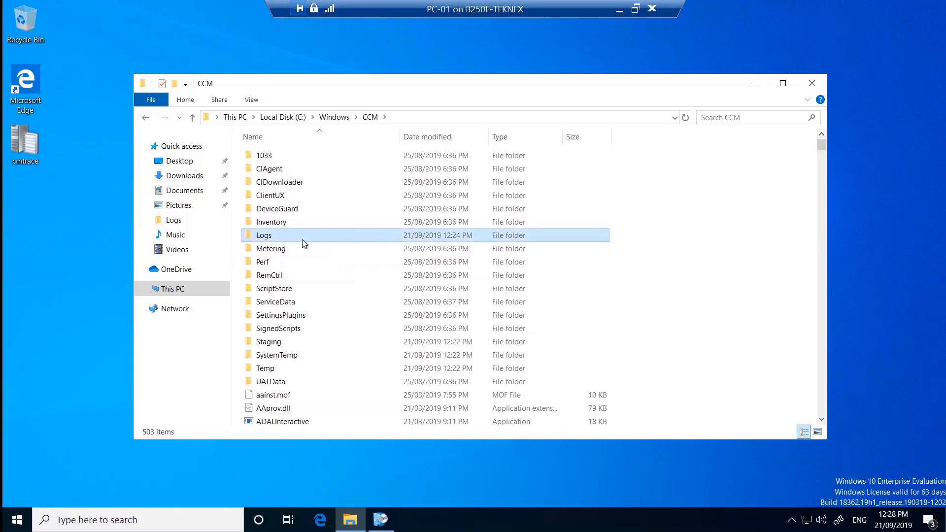
{"action": "double_click", "coordinate": [270, 238]}
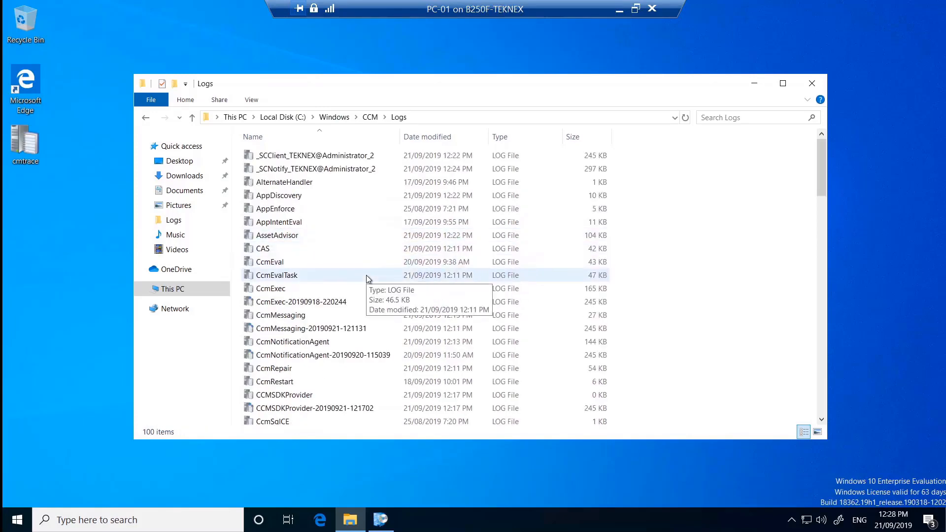
Step: Locate the UpdatesDeployment, UpdatesHandler and UpdatesStore logs in the Logs folder, then minimize the File Explorer window
{"action": "scroll", "coordinate": [472, 255], "scroll_direction": "down", "scroll_amount": 2}
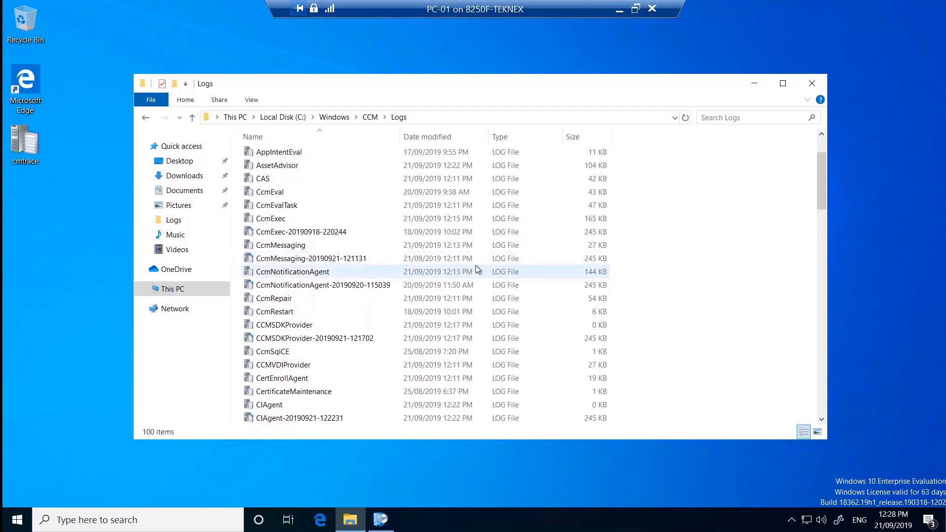
{"action": "left_click", "coordinate": [400, 259]}
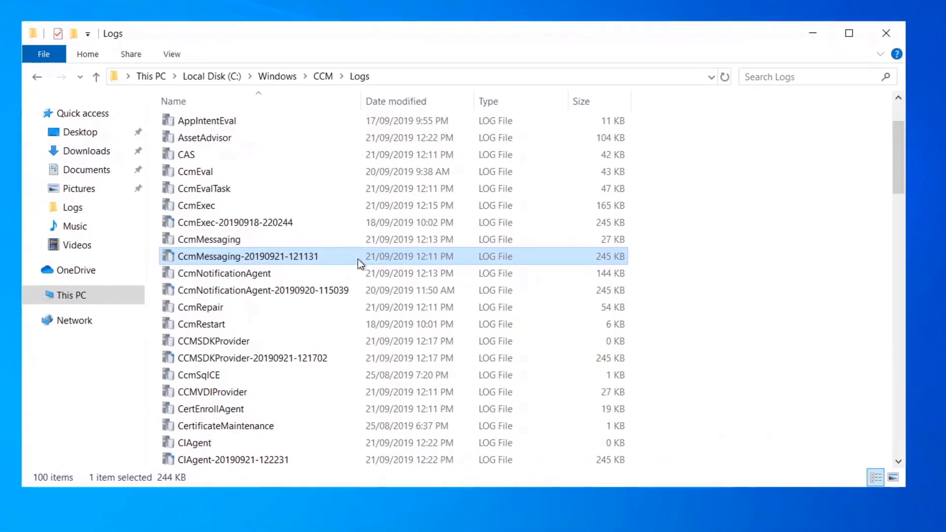
{"action": "key", "text": "End"}
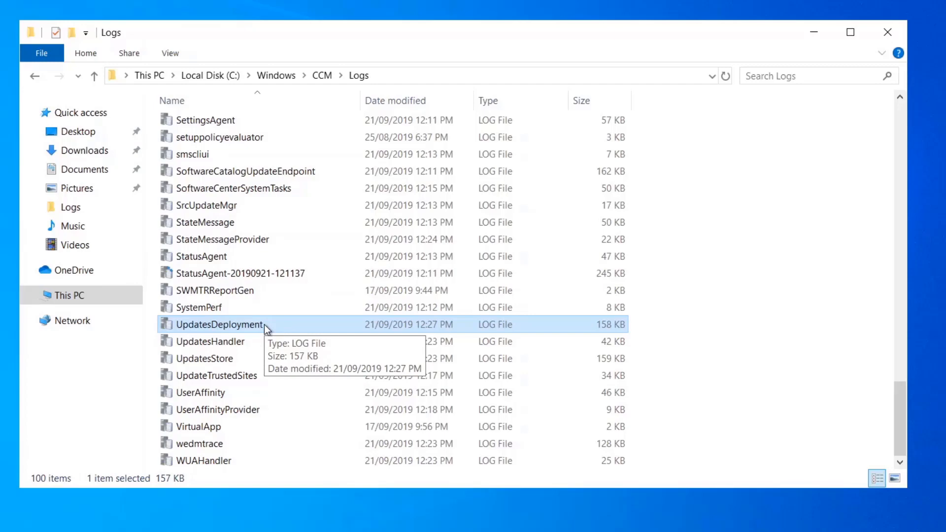
{"action": "left_click", "coordinate": [232, 344]}
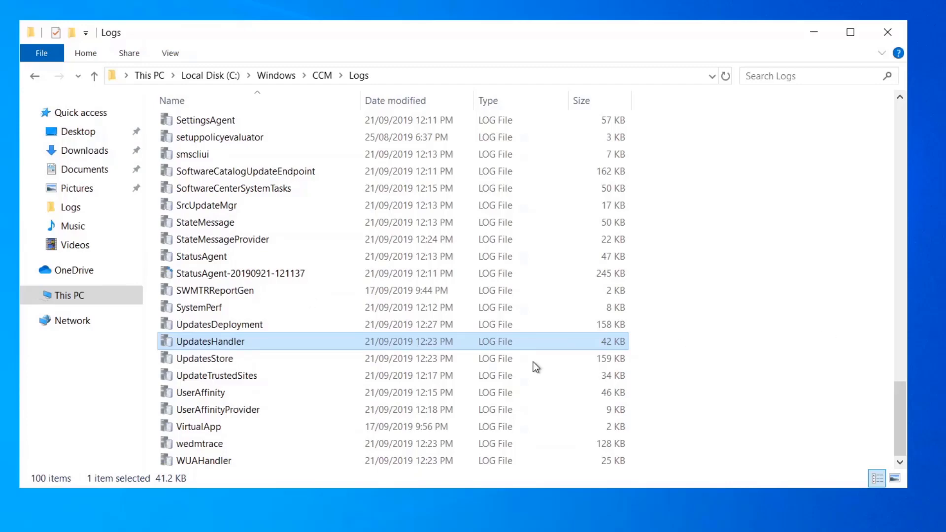
{"action": "left_click", "coordinate": [261, 358]}
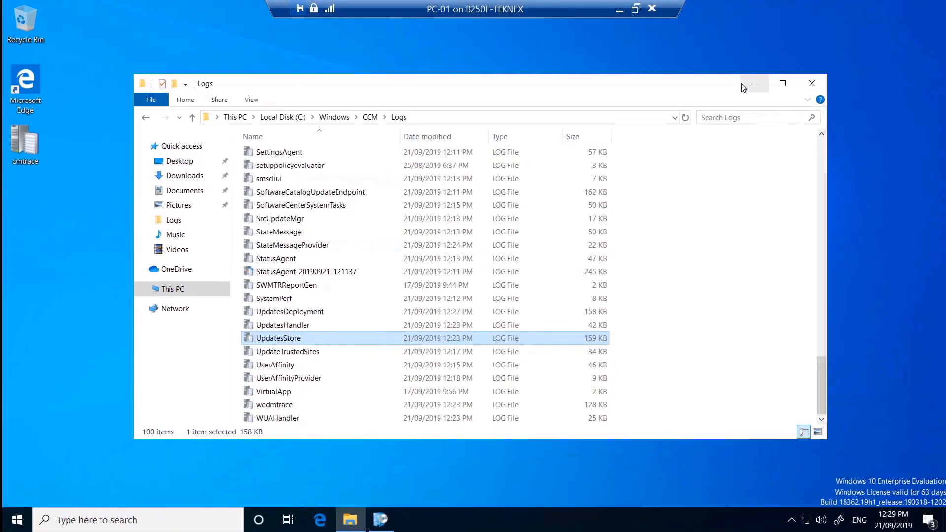
{"action": "left_click", "coordinate": [754, 83]}
Step: Minimize the PC-01 session and switch to the Configuration Manager console on the TEKNEX-SC01 virtual machine
{"action": "left_click", "coordinate": [619, 8]}
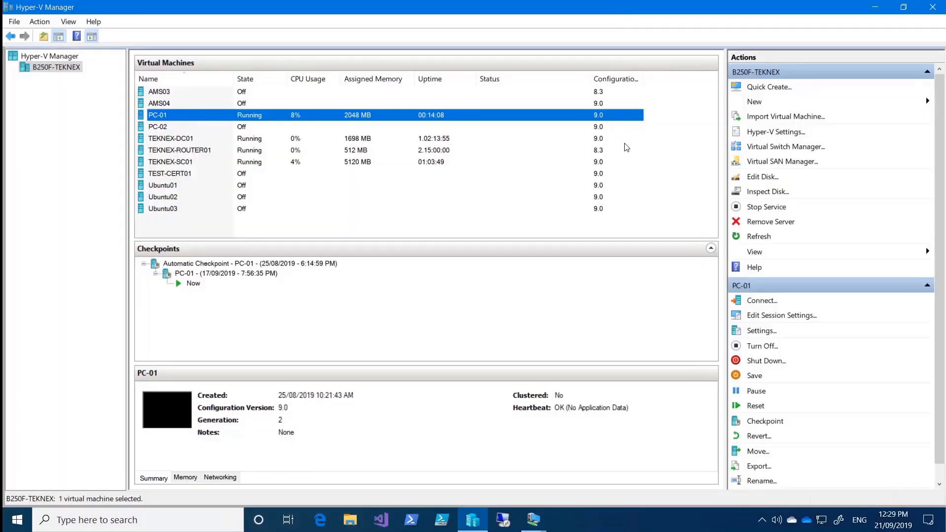
{"action": "left_click", "coordinate": [529, 521]}
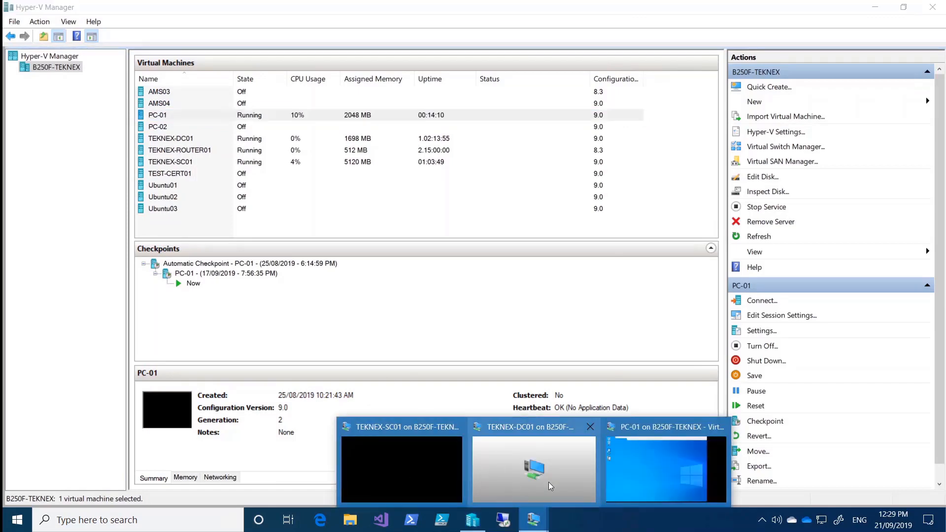
{"action": "mouse_move", "coordinate": [546, 493]}
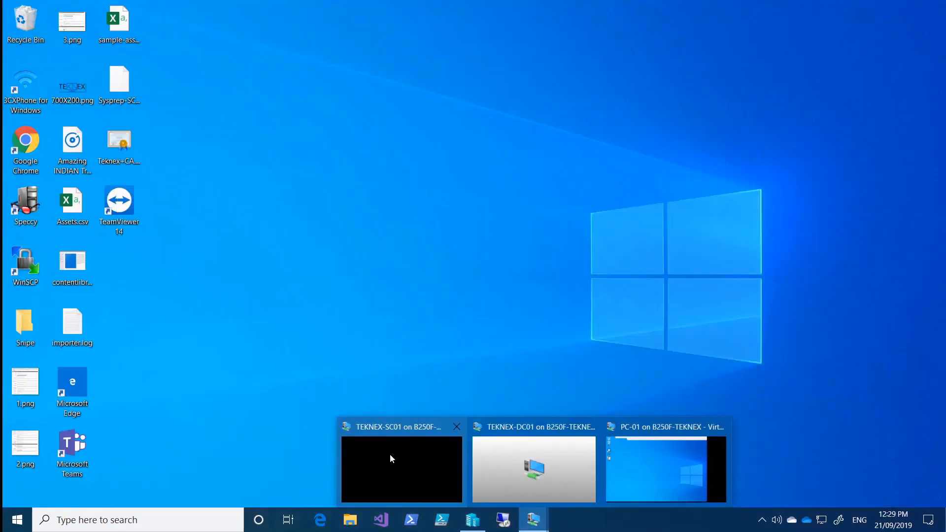
{"action": "left_click", "coordinate": [392, 454]}
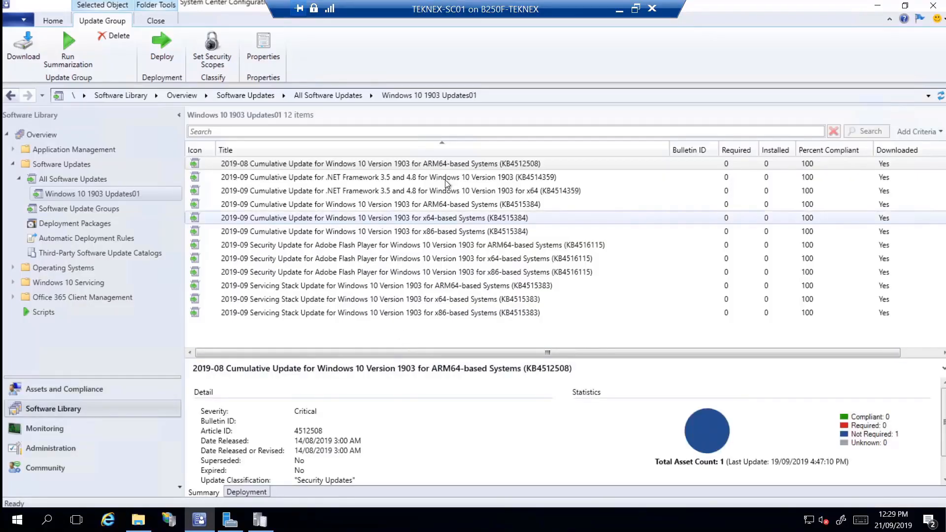
Step: Select the Windows 10 1903 Updates01 software update group, narrow its list columns, and examine its deployment and compliance statistics
{"action": "left_click", "coordinate": [69, 181]}
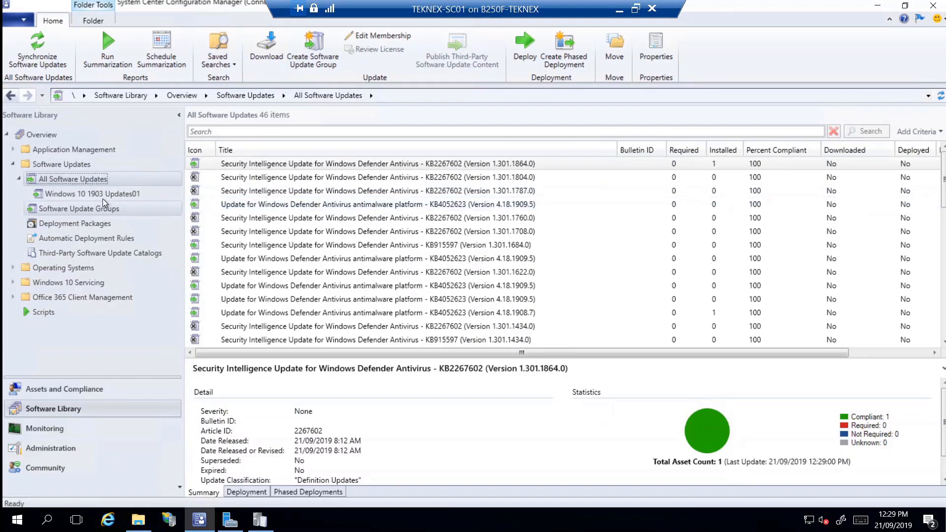
{"action": "left_click", "coordinate": [57, 211]}
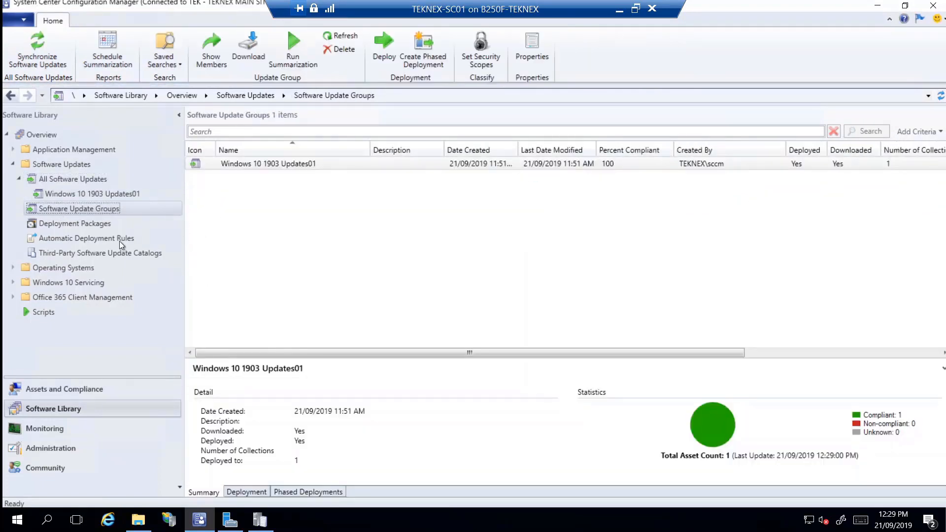
{"action": "left_click", "coordinate": [291, 166]}
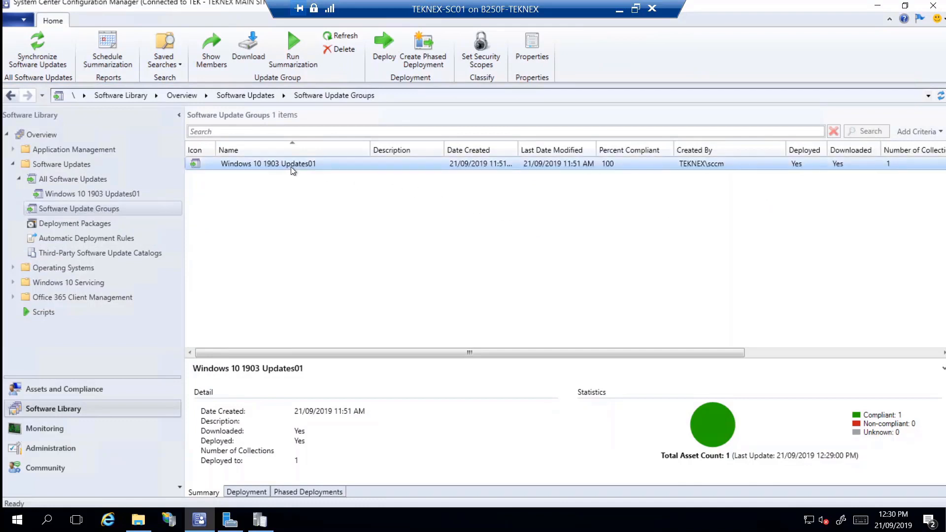
{"action": "left_click_drag", "start_coordinate": [367, 151], "coordinate": [344, 152]}
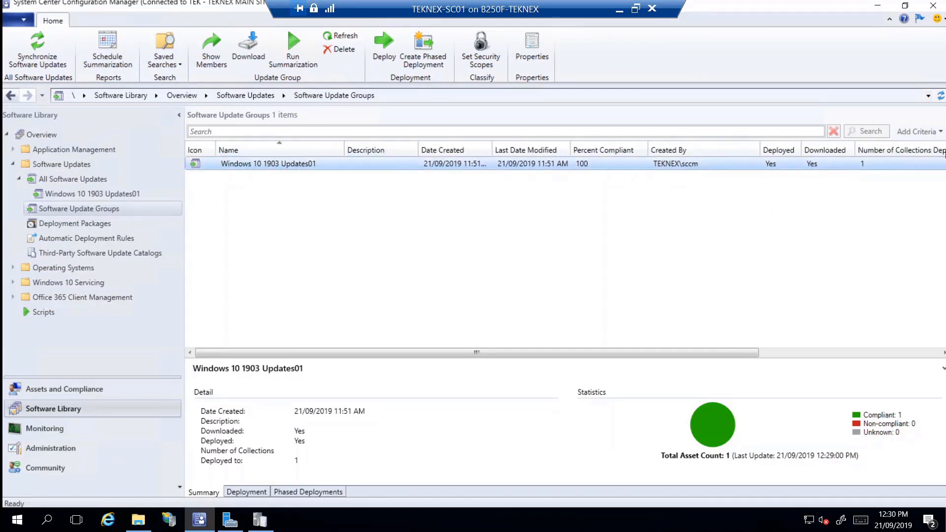
{"action": "mouse_move", "coordinate": [856, 150]}
{"action": "left_mouse_down"}
{"action": "mouse_move", "coordinate": [818, 150]}
{"action": "mouse_move", "coordinate": [840, 150]}
{"action": "left_mouse_up"}
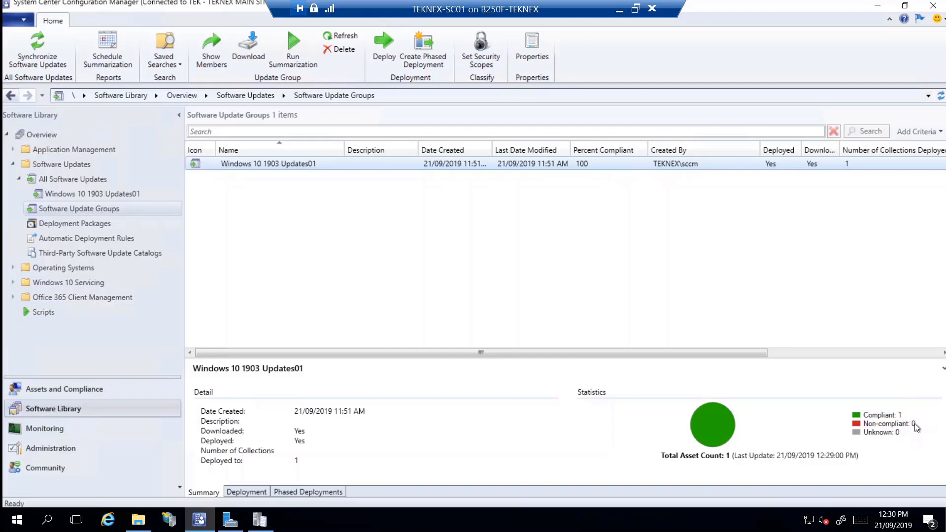
{"action": "mouse_move", "coordinate": [894, 433]}
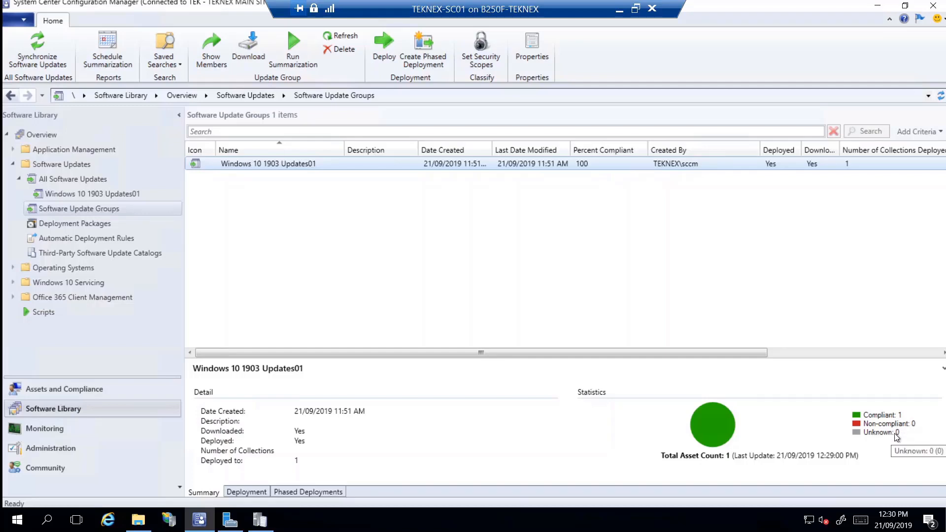